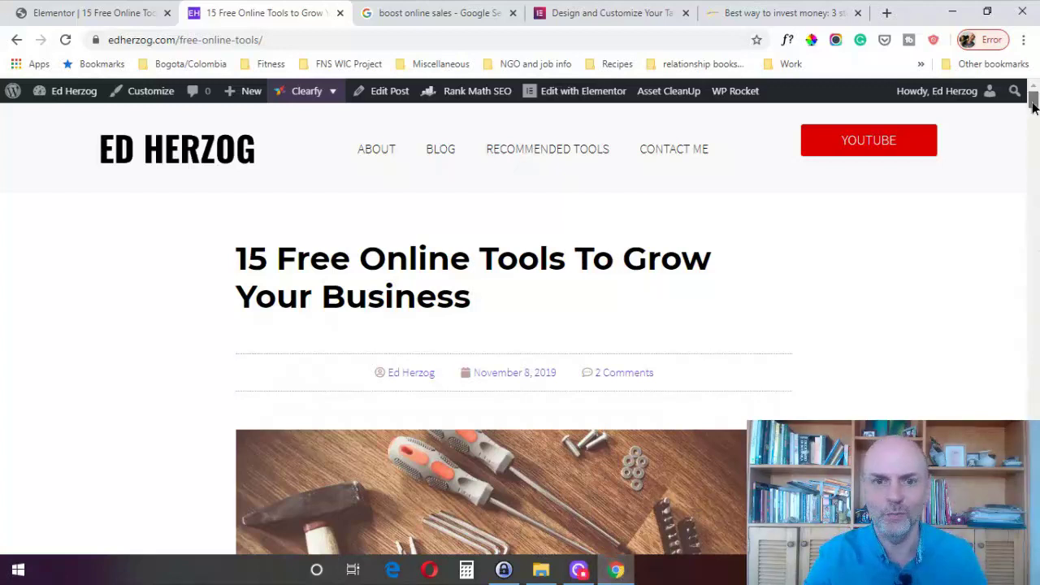
# Use the post's contents links to jump to Graphic Design, then to the Website Engagement section on Beamer
pyautogui.moveTo(1034, 104); pyautogui.dragTo(1036, 163)
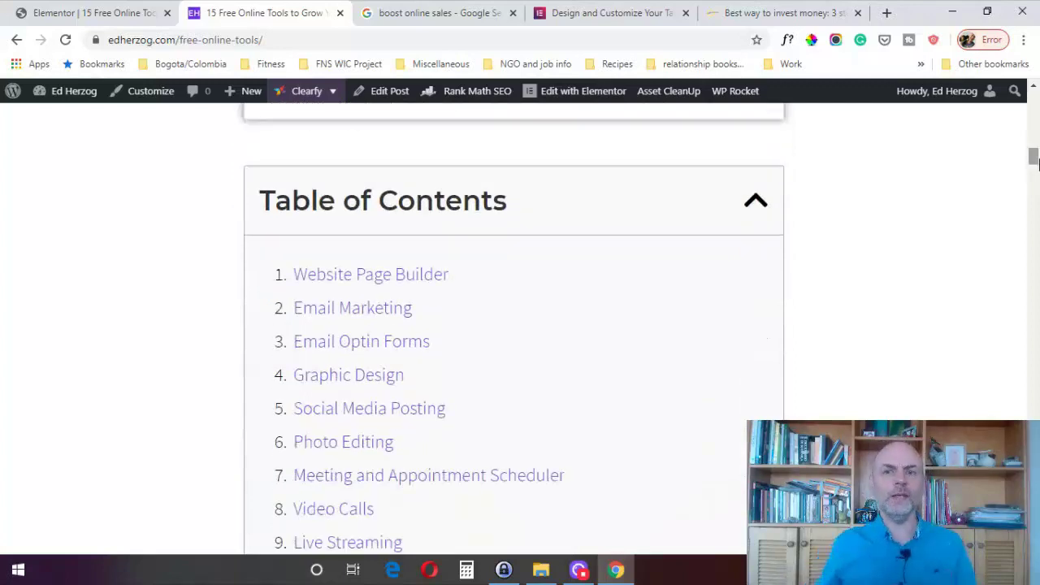
pyautogui.moveTo(1035, 162)
pyautogui.mouseDown()
pyautogui.moveTo(1034, 422)
pyautogui.moveTo(1033, 160)
pyautogui.mouseUp()
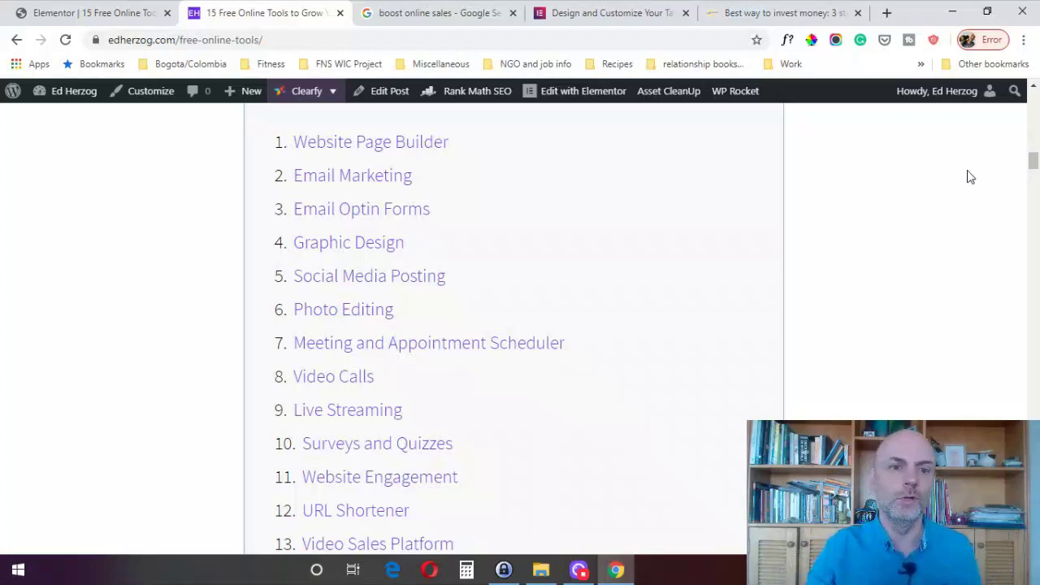
pyautogui.click(383, 243)
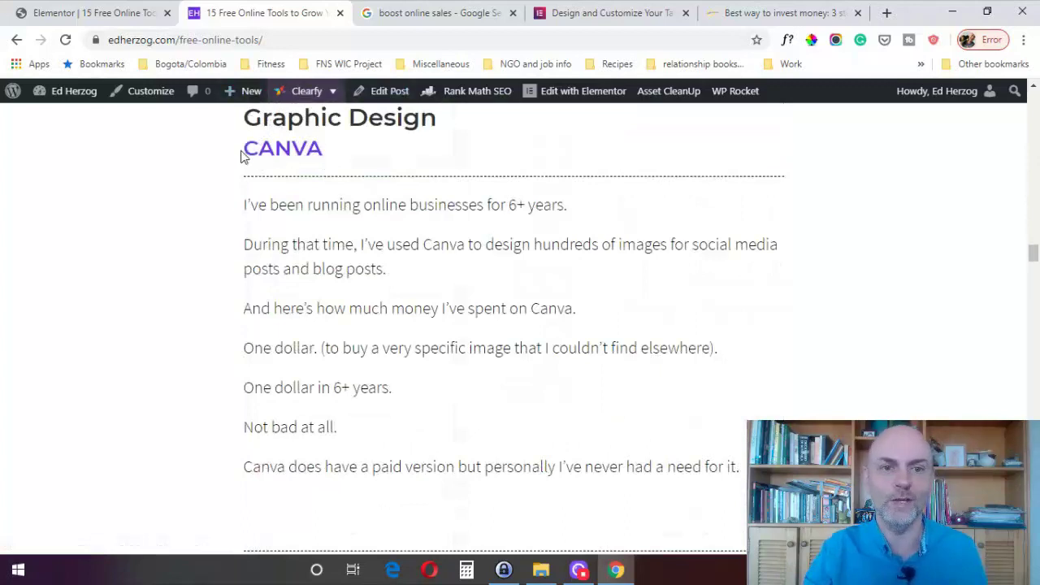
pyautogui.moveTo(1033, 256); pyautogui.dragTo(1033, 175)
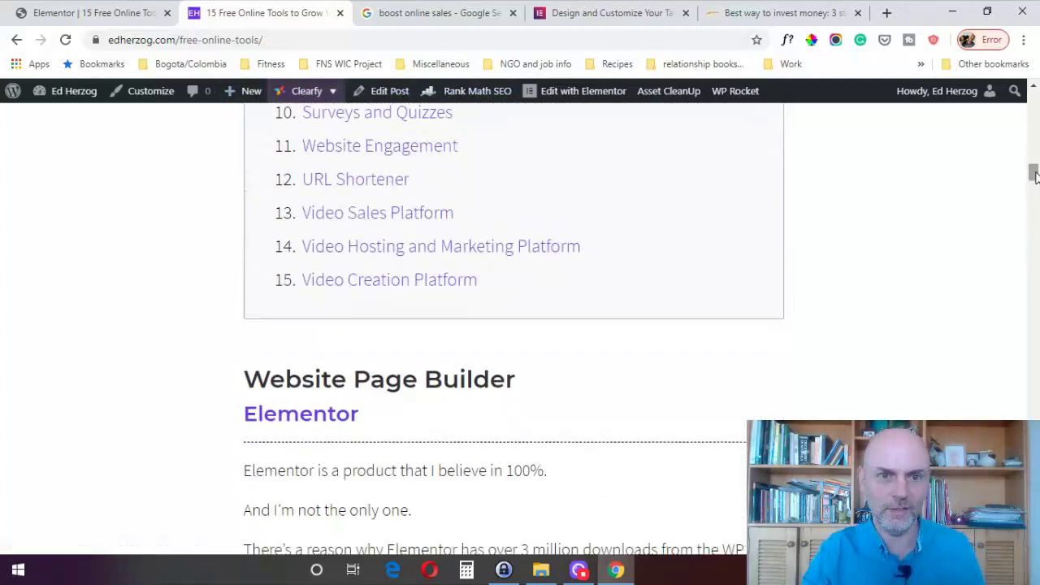
pyautogui.click(361, 149)
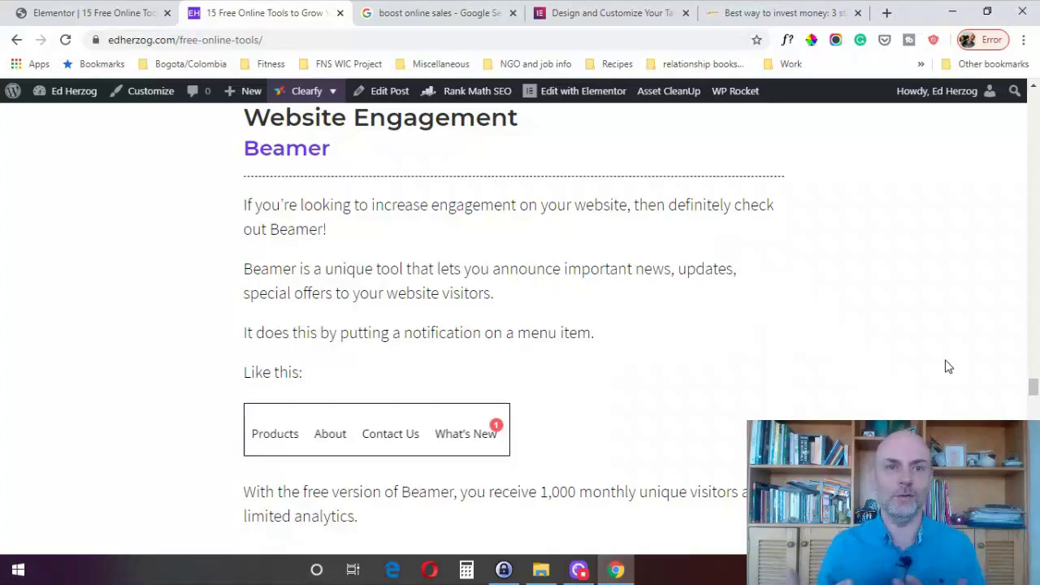
# Show the 'boost online sales' results and scroll to WordStream's '25 Ways to Increase Online Sales' snippet
pyautogui.click(432, 14)
pyautogui.scroll(1, 1039, 213)
pyautogui.scroll(-2, 1038, 138)
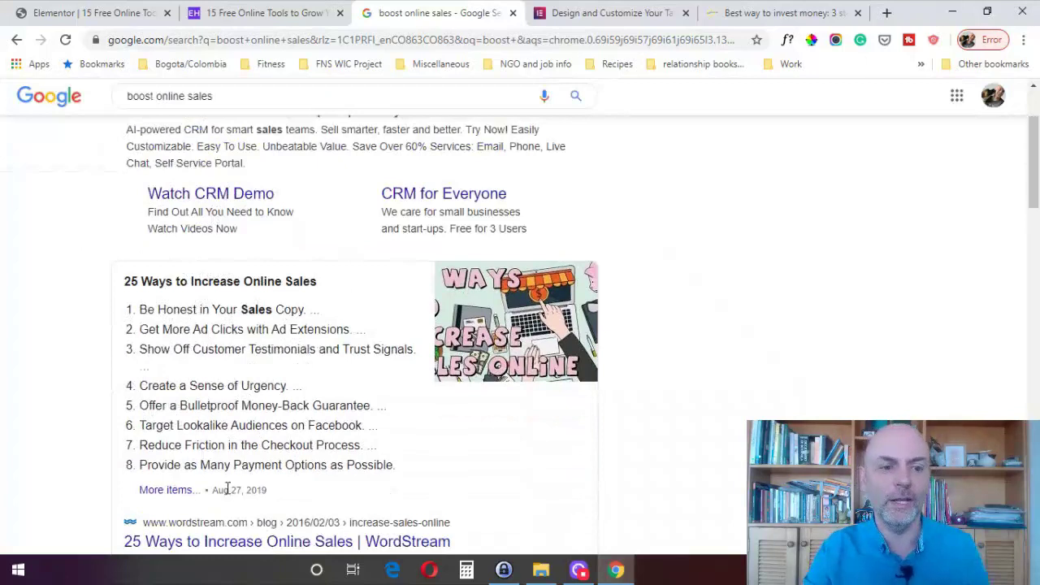
pyautogui.moveTo(1033, 199); pyautogui.dragTo(1032, 175)
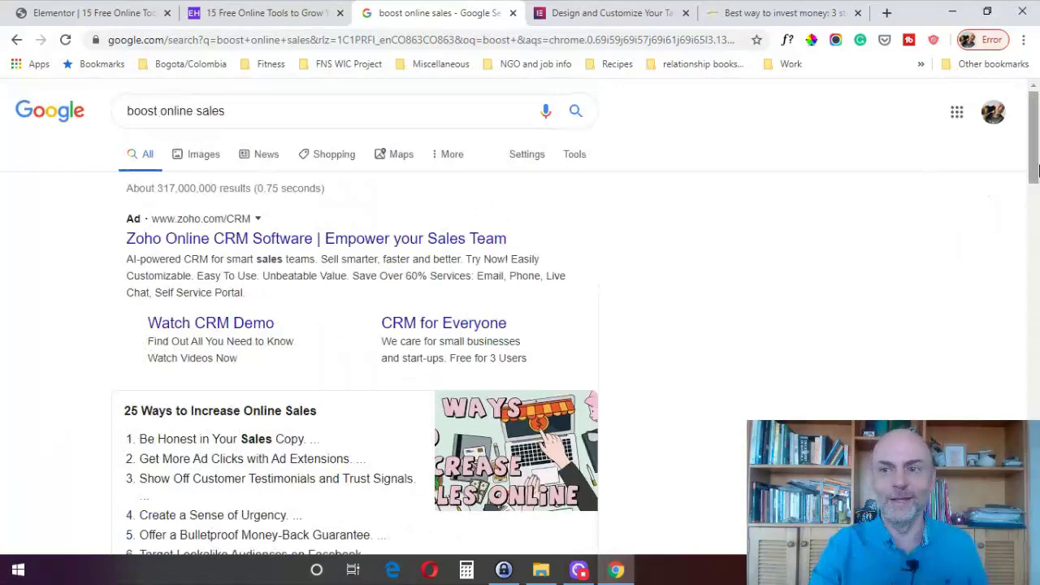
pyautogui.moveTo(1036, 168); pyautogui.dragTo(1036, 218)
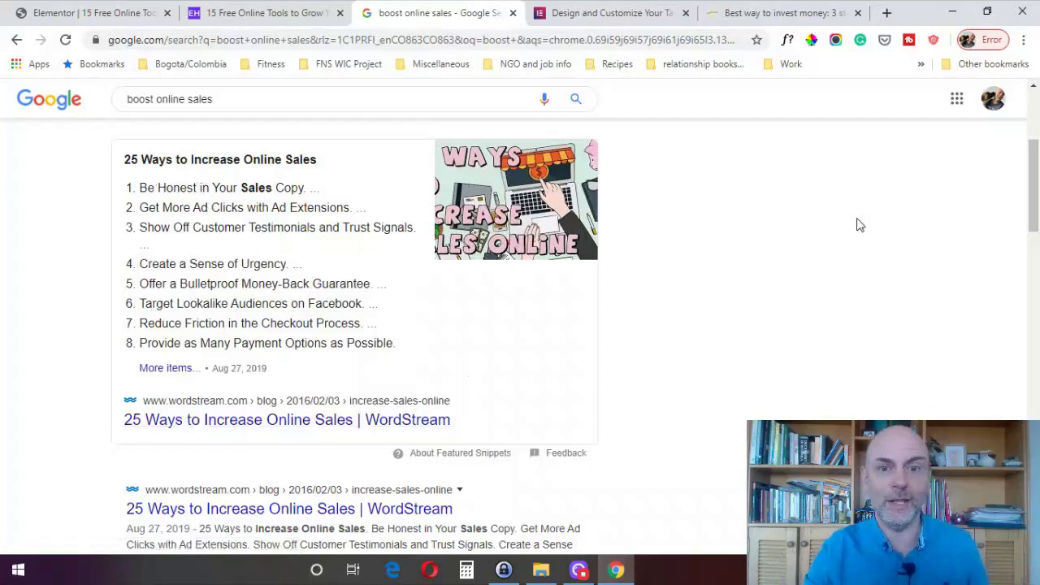
pyautogui.moveTo(1033, 195)
pyautogui.mouseDown()
pyautogui.moveTo(1033, 387)
pyautogui.moveTo(1034, 200)
pyautogui.mouseUp()
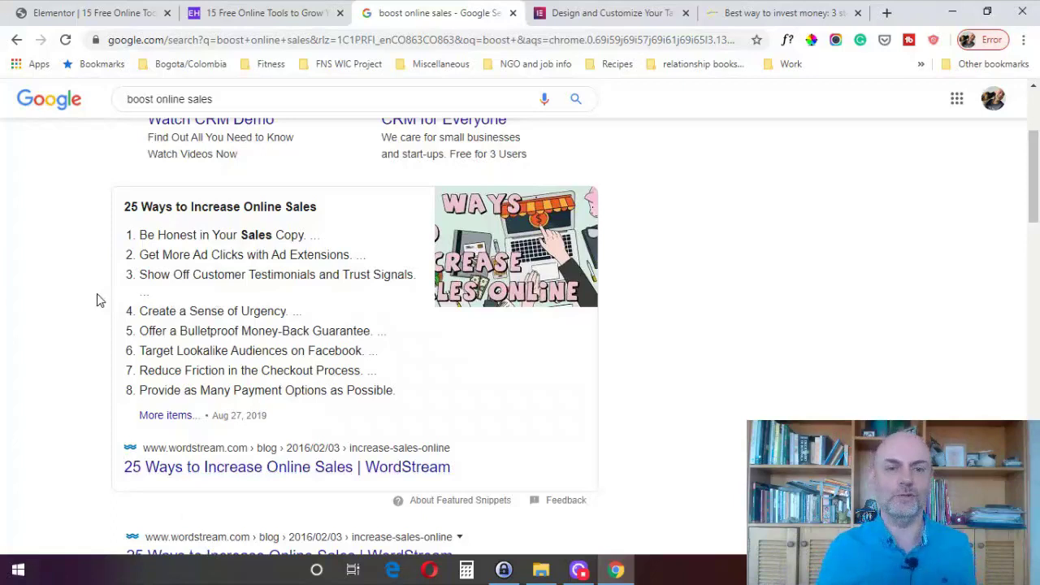
# Back in Elementor, search widgets for 'tabl' and drop a Table of Contents below the numbered tools list
pyautogui.click(577, 570)
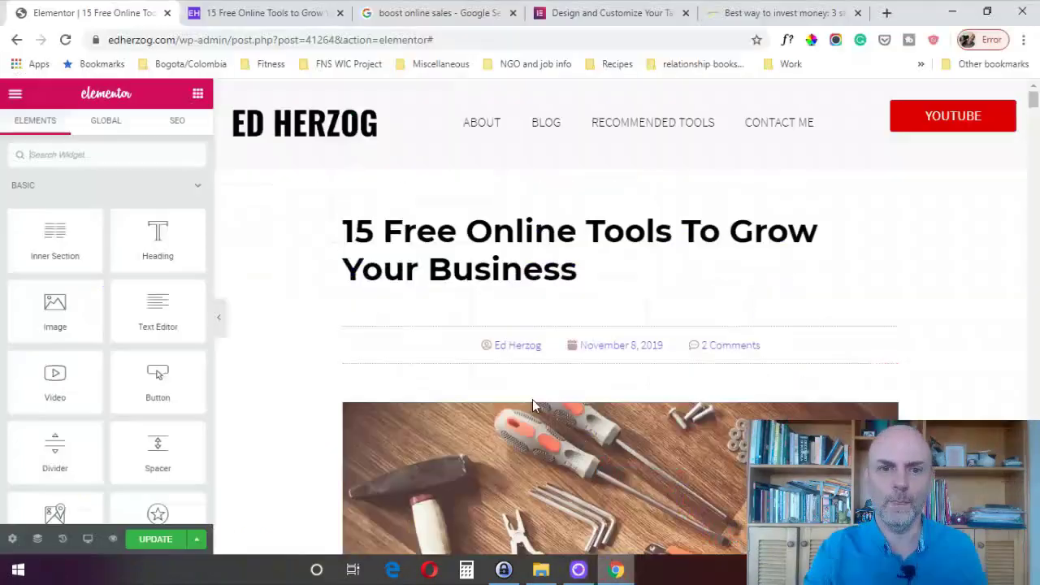
pyautogui.hotkey('alt', 'Tab')
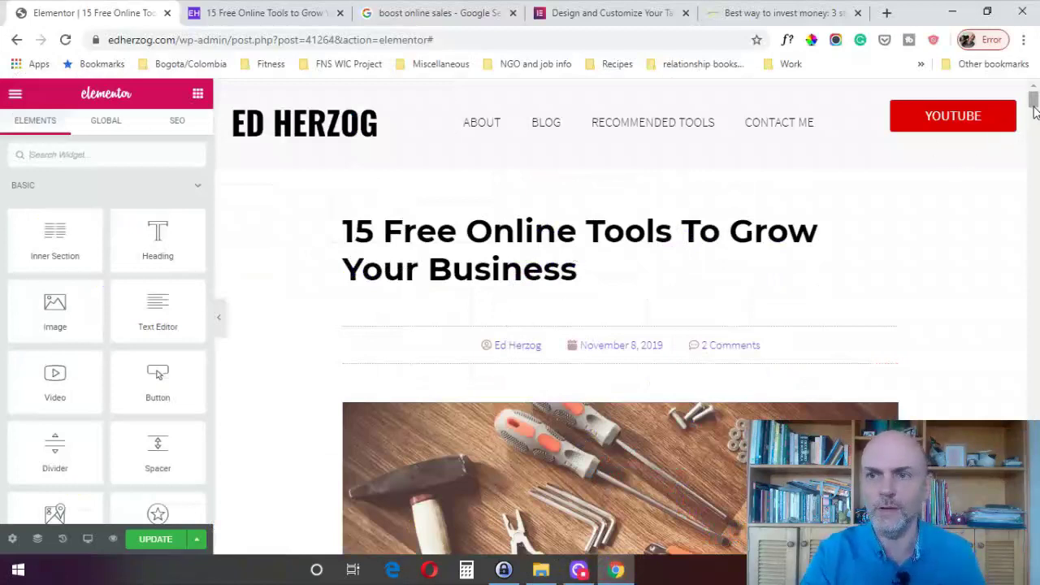
pyautogui.scroll(-10, 1031, 98)
pyautogui.moveTo(1033, 138); pyautogui.dragTo(1033, 170)
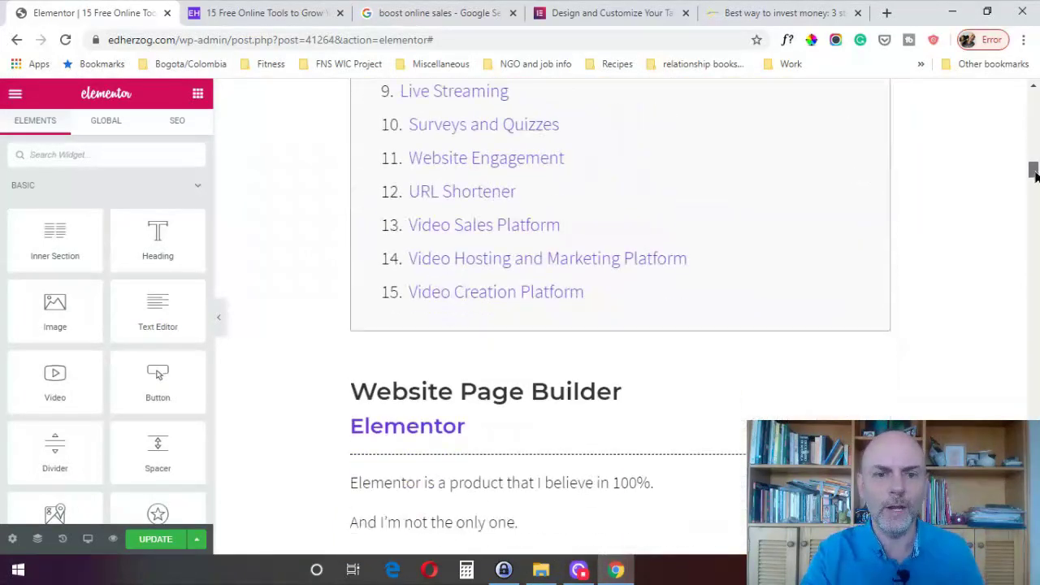
pyautogui.click(120, 160)
pyautogui.write('tabl')
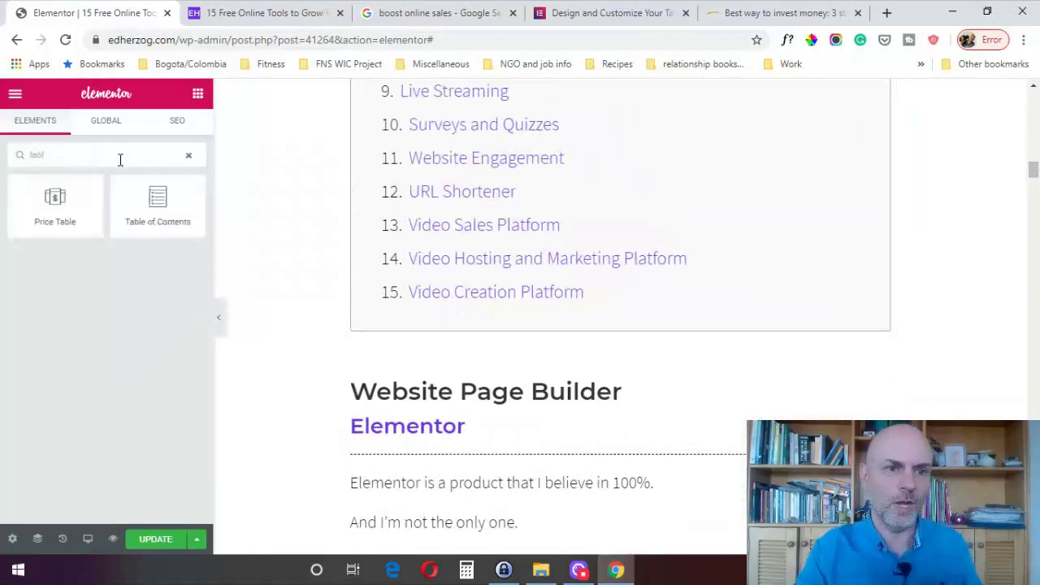
pyautogui.moveTo(146, 199); pyautogui.dragTo(441, 342)
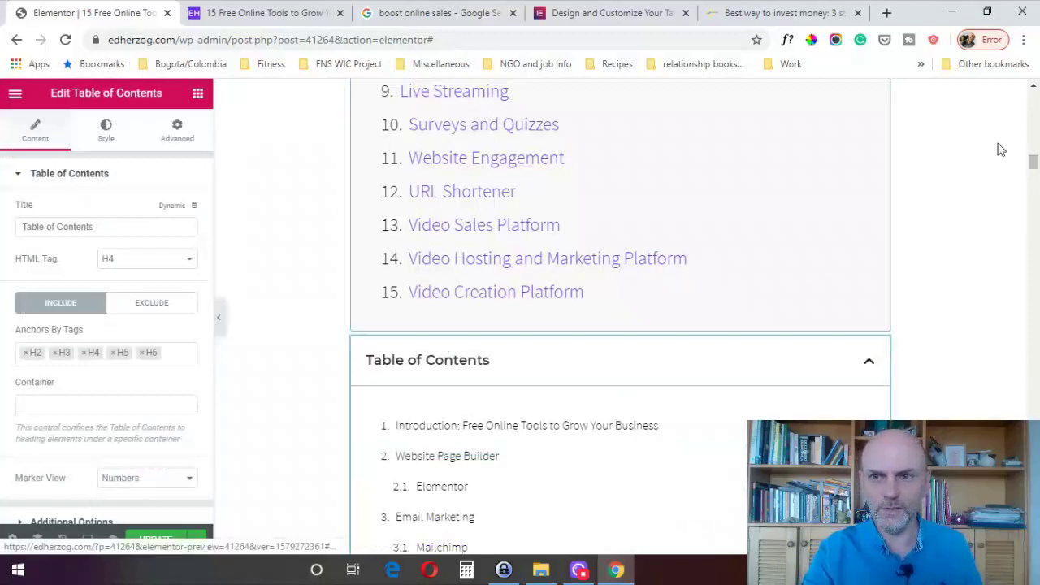
pyautogui.moveTo(1032, 161); pyautogui.dragTo(1032, 243)
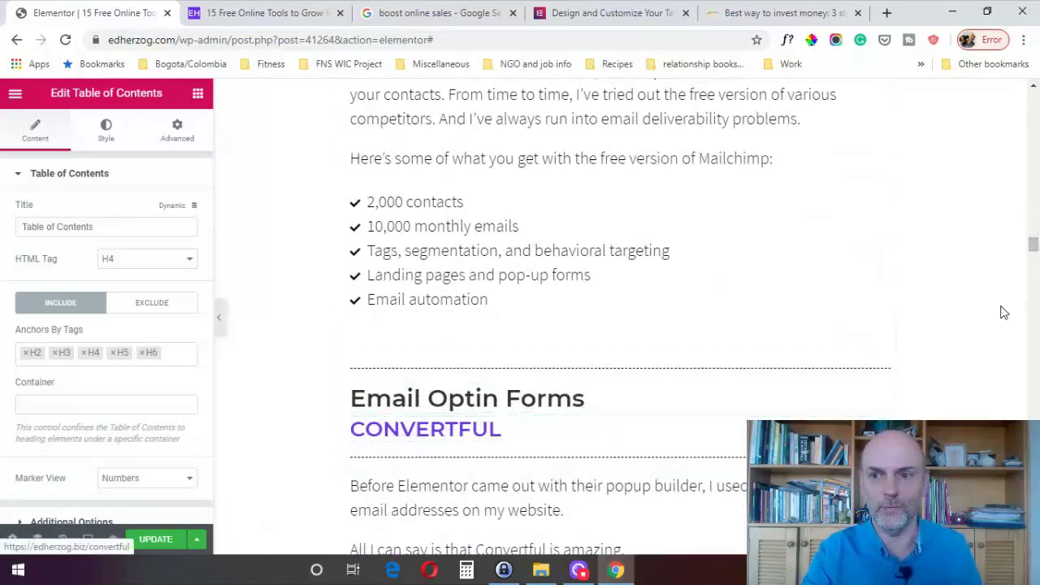
pyautogui.moveTo(1034, 252); pyautogui.dragTo(1033, 177)
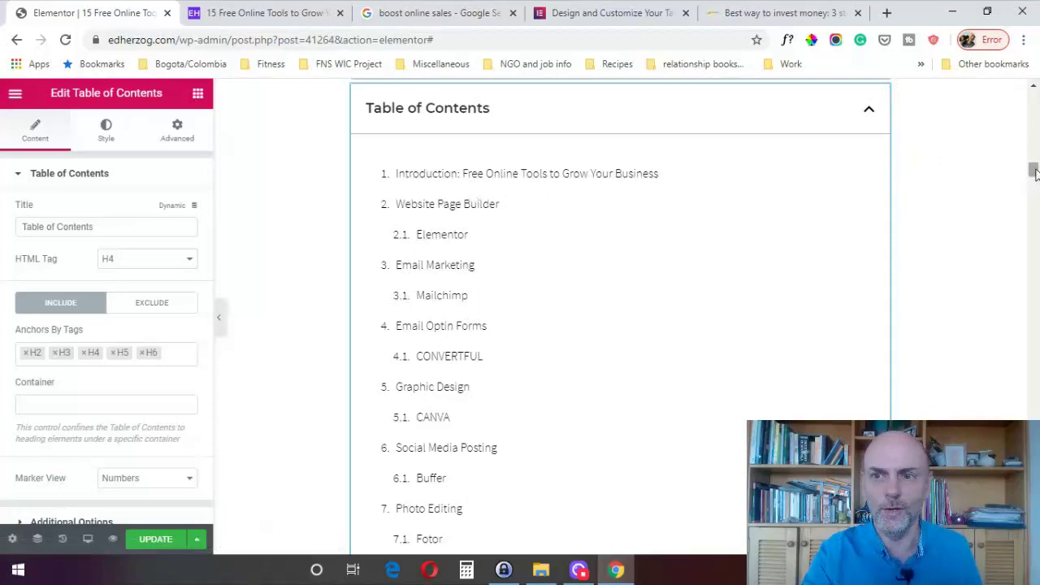
pyautogui.moveTo(1034, 171); pyautogui.dragTo(1032, 210)
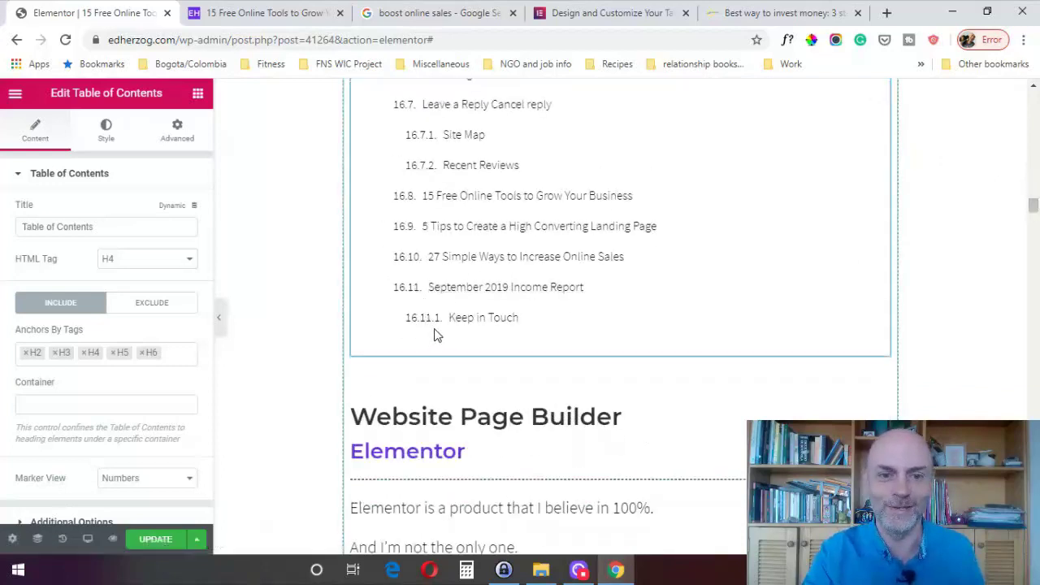
pyautogui.moveTo(1033, 209)
pyautogui.mouseDown()
pyautogui.moveTo(1032, 184)
pyautogui.moveTo(1030, 206)
pyautogui.mouseUp()
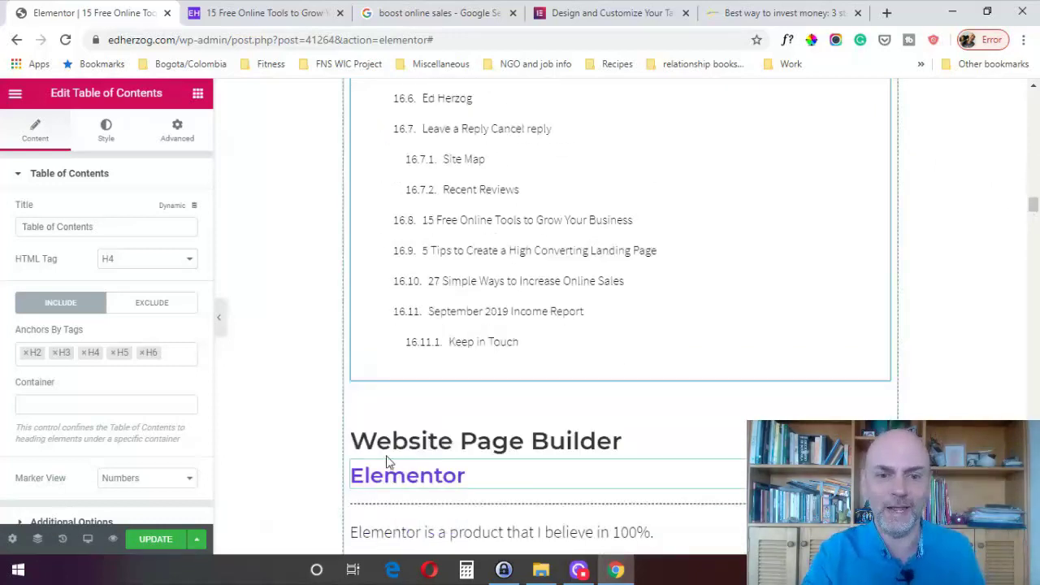
pyautogui.moveTo(1028, 204); pyautogui.dragTo(1030, 295)
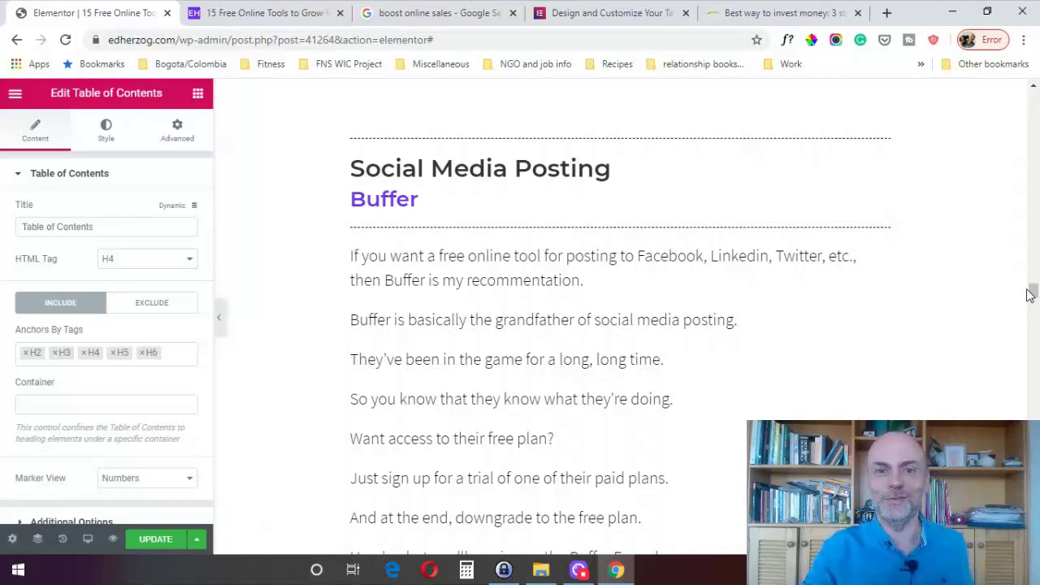
pyautogui.moveTo(1030, 295); pyautogui.dragTo(1034, 166)
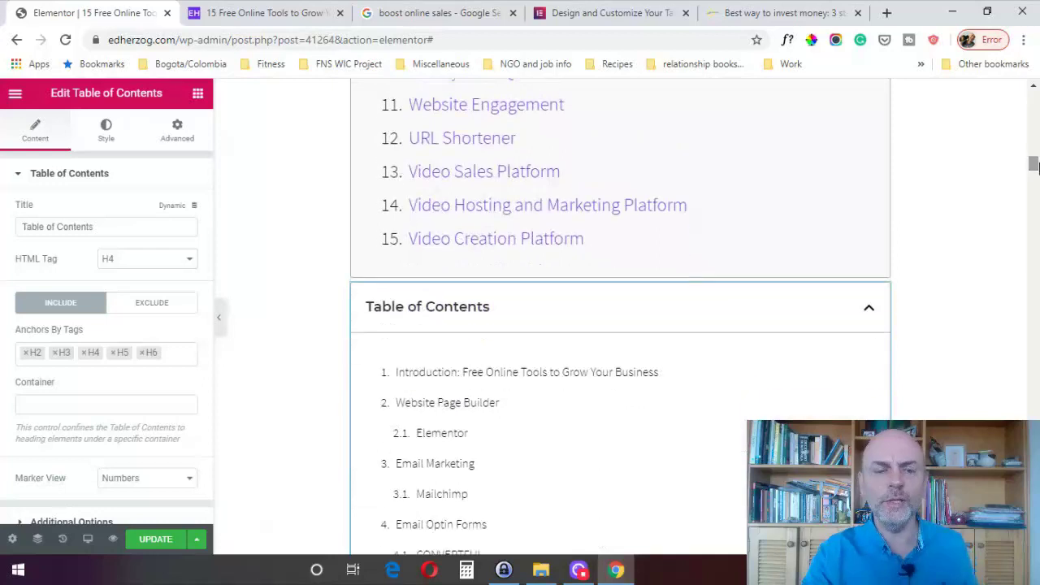
# Remove H3, H4, H5 and H6 from the widget's Anchors By Tags, leaving only H2
pyautogui.click(171, 353)
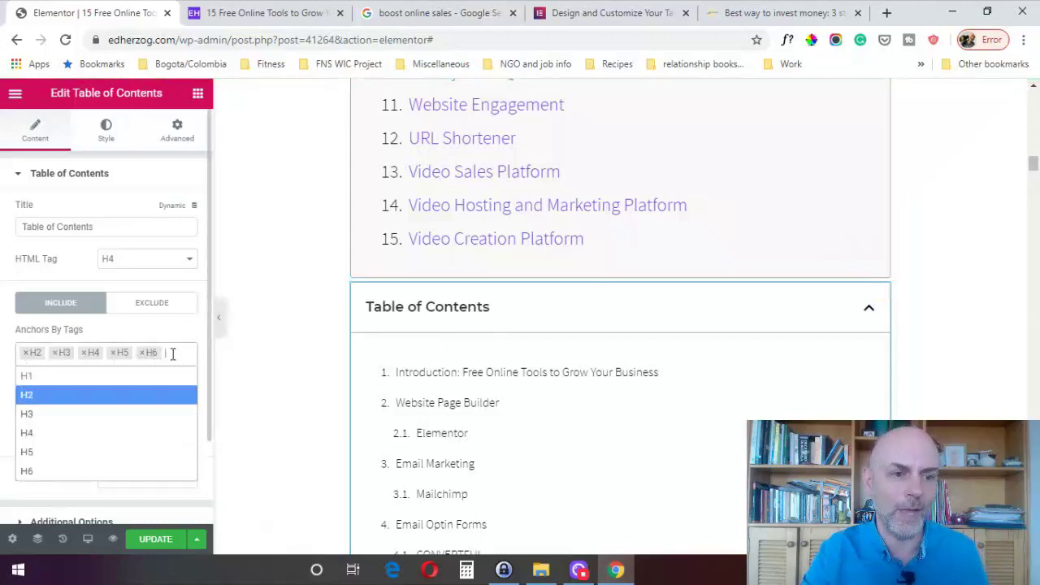
pyautogui.click(282, 348)
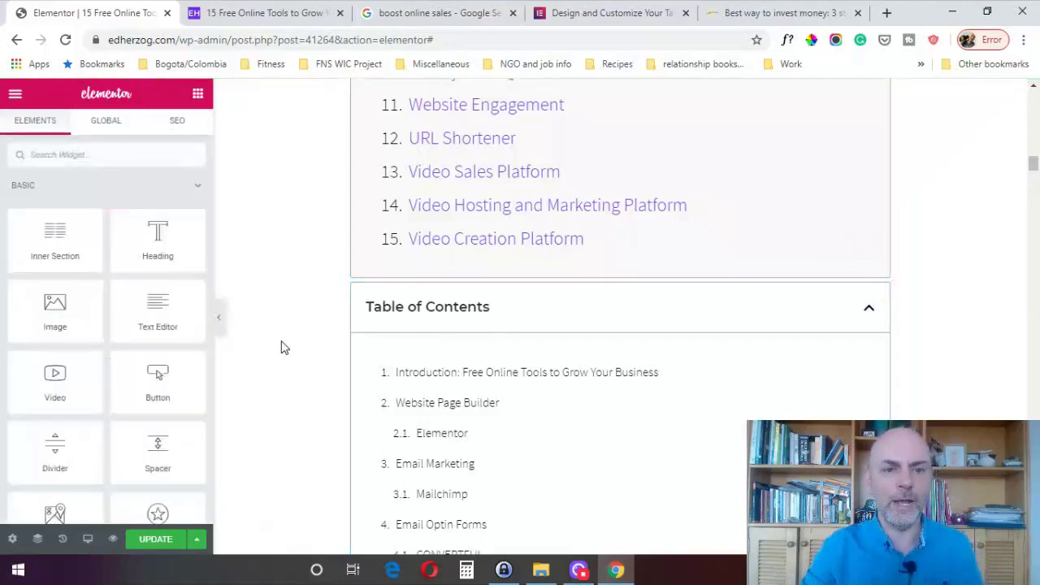
pyautogui.moveTo(880, 314)
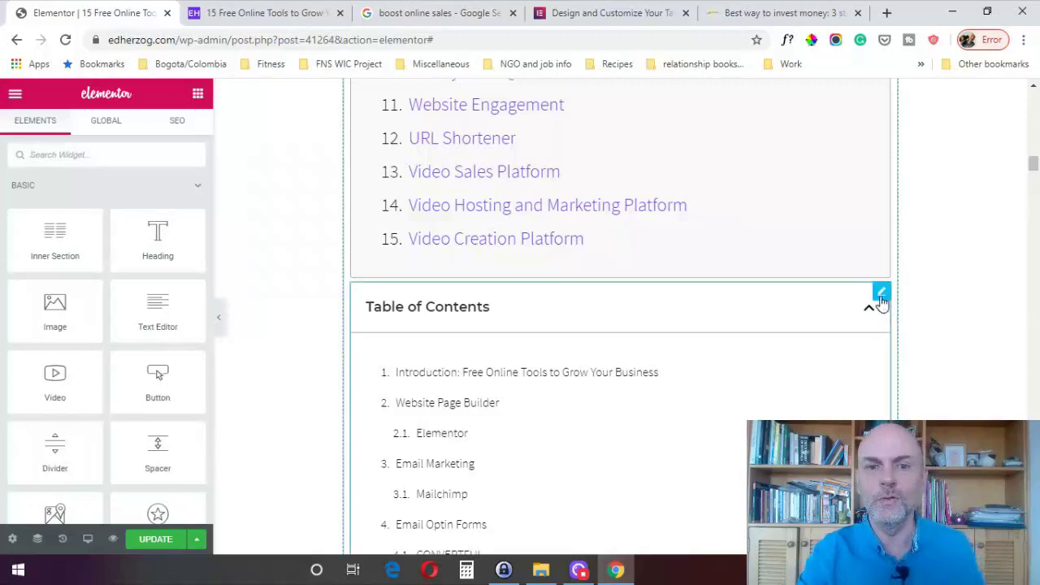
pyautogui.click(882, 294)
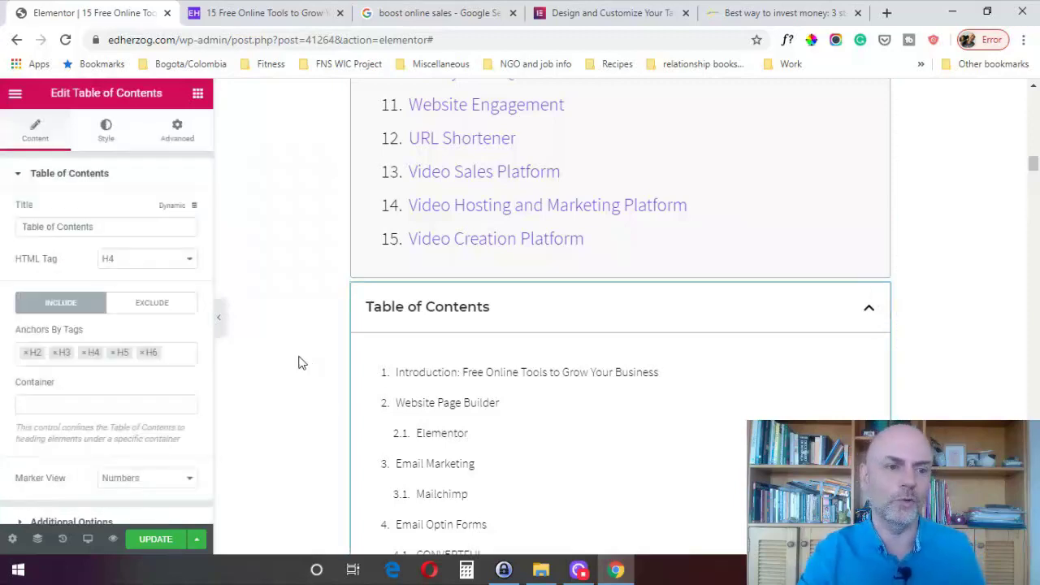
pyautogui.click(55, 352)
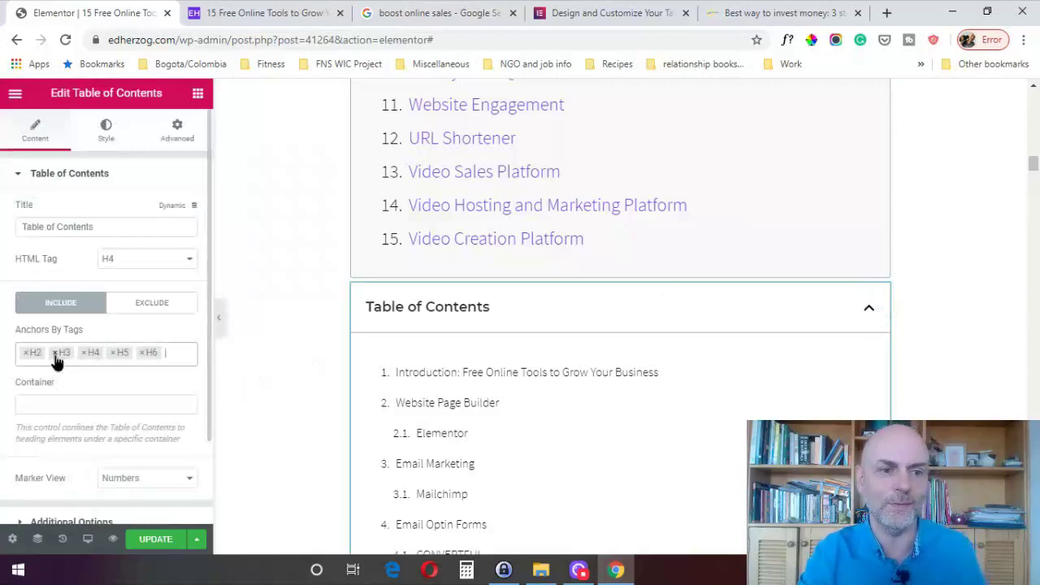
pyautogui.click(55, 353)
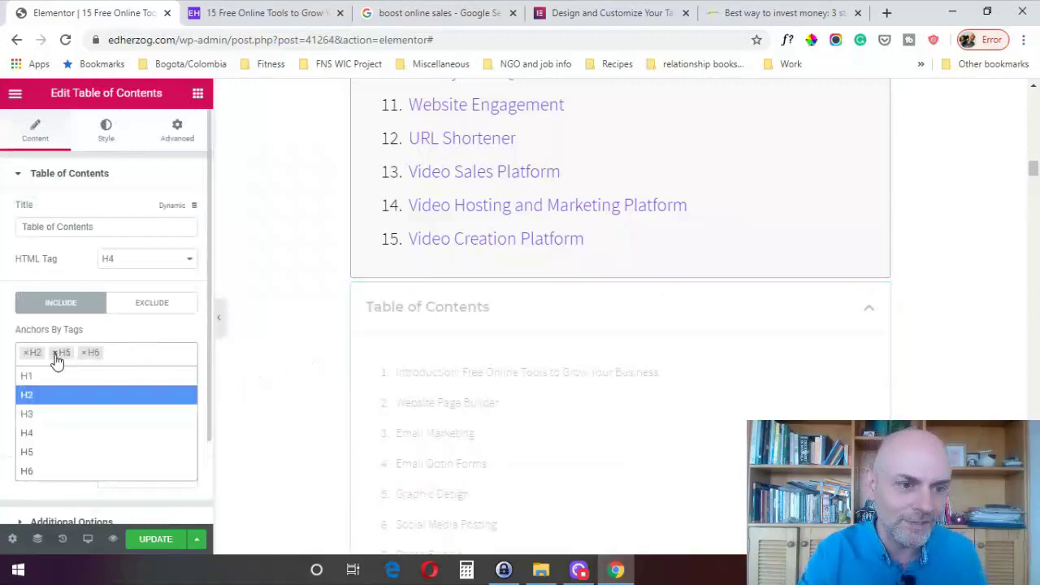
pyautogui.click(55, 353)
pyautogui.click(55, 352)
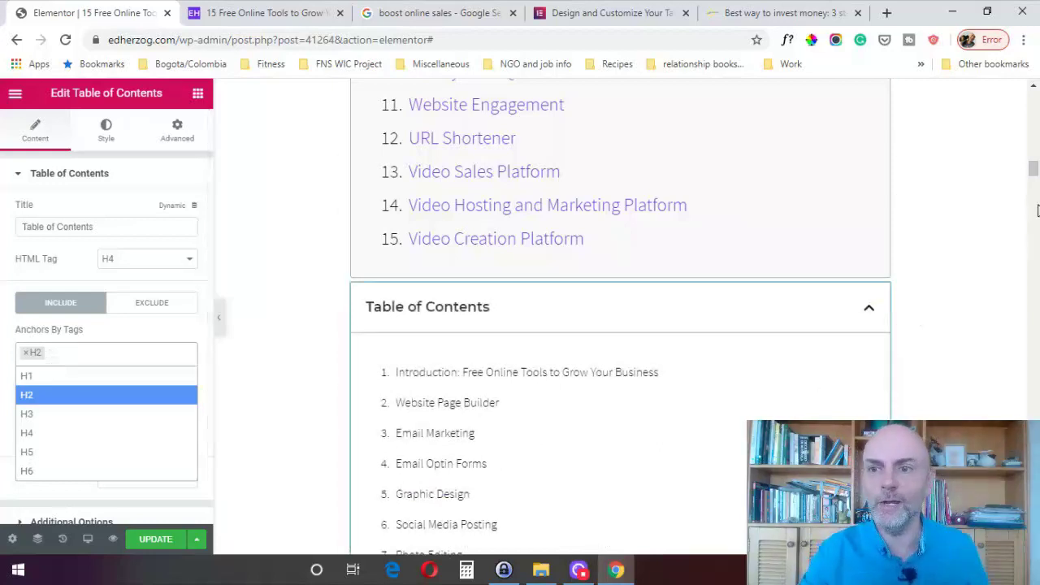
pyautogui.moveTo(1032, 170); pyautogui.dragTo(1034, 120)
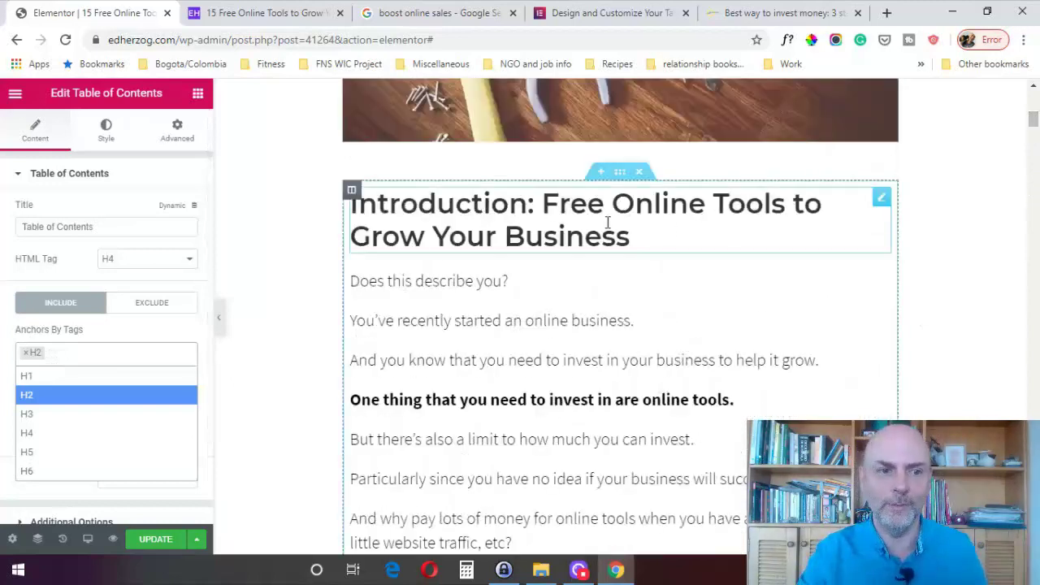
# Verify the Introduction heading's Advanced CSS Classes reads 'intro', then reselect the Table of Contents widget
pyautogui.click(881, 203)
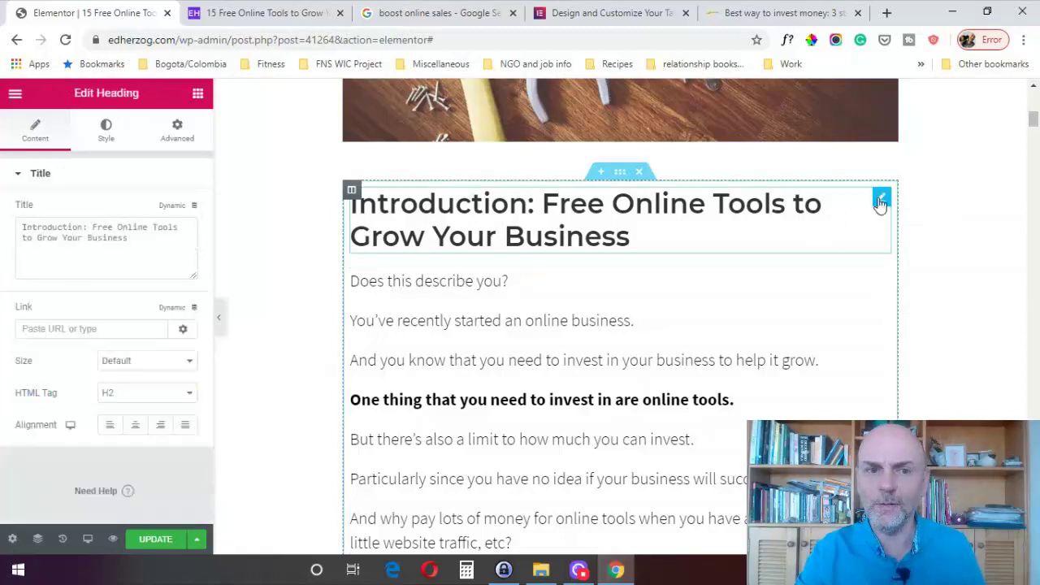
pyautogui.click(177, 129)
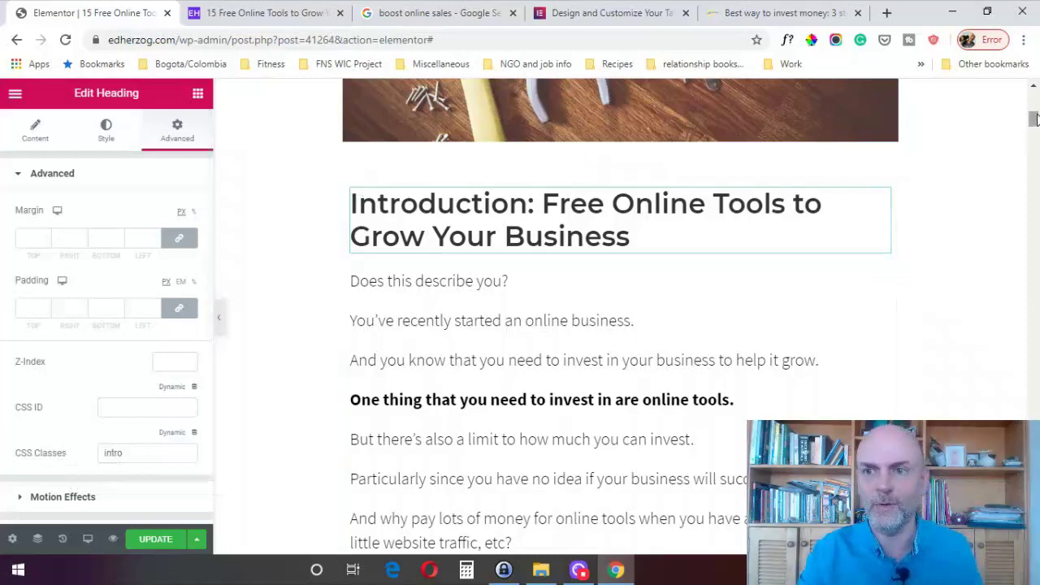
pyautogui.moveTo(1033, 120); pyautogui.dragTo(1033, 174)
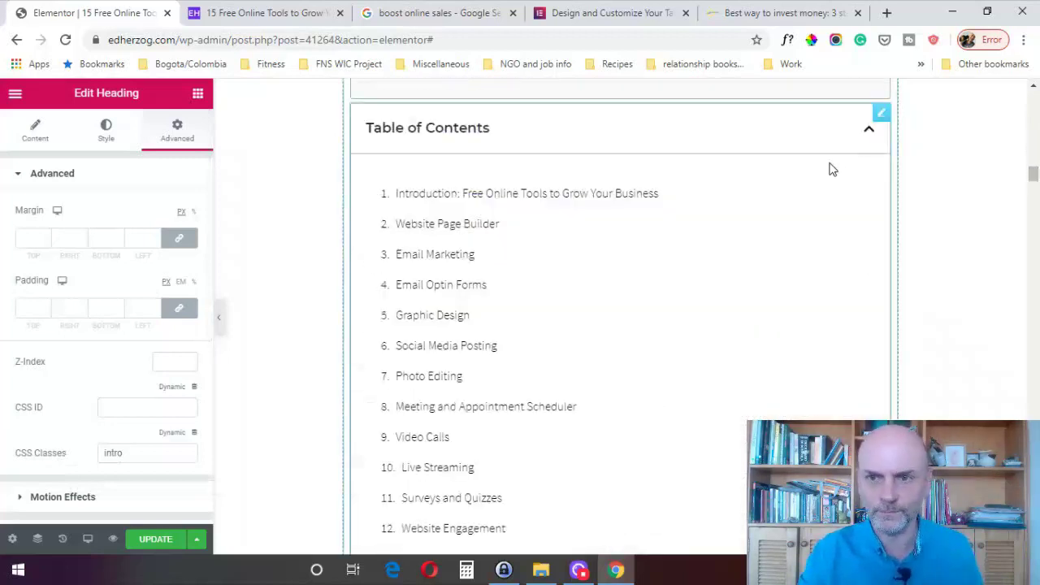
pyautogui.click(882, 113)
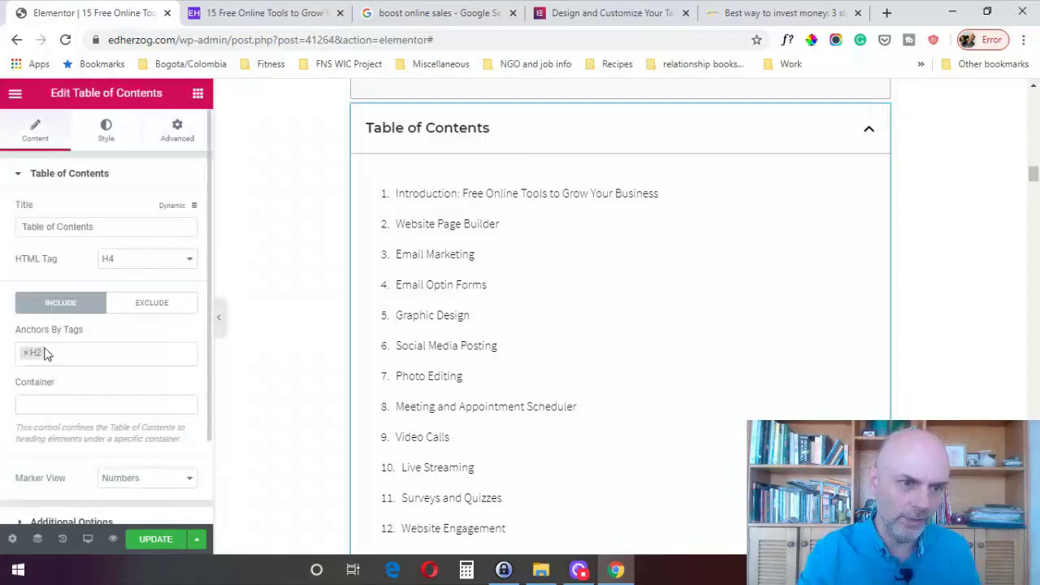
# Exclude the '.intro' selector from the contents and switch Marker View to Bullets
pyautogui.click(138, 314)
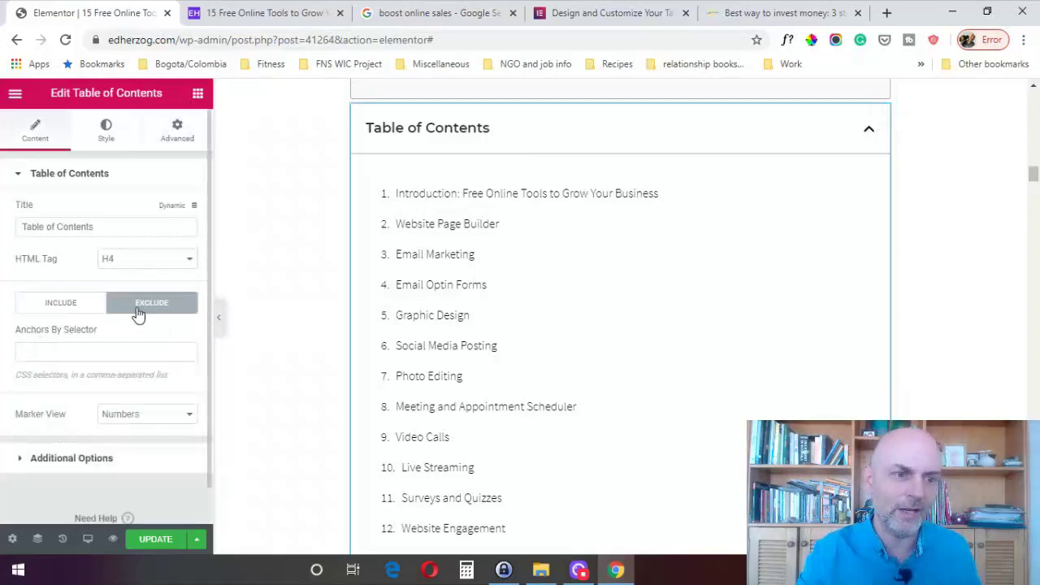
pyautogui.click(50, 358)
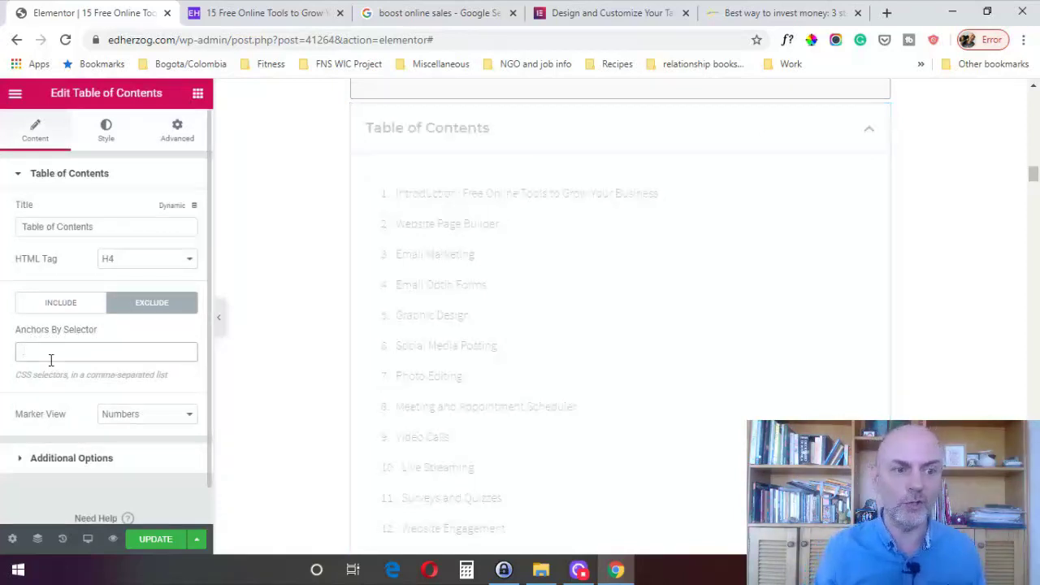
pyautogui.write('.intro')
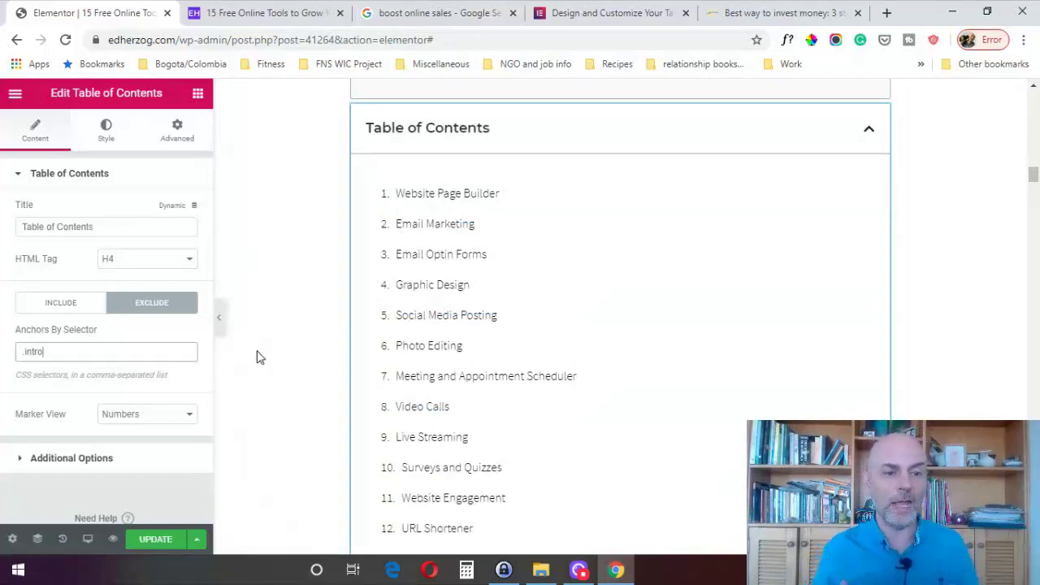
pyautogui.click(170, 418)
pyautogui.click(170, 418)
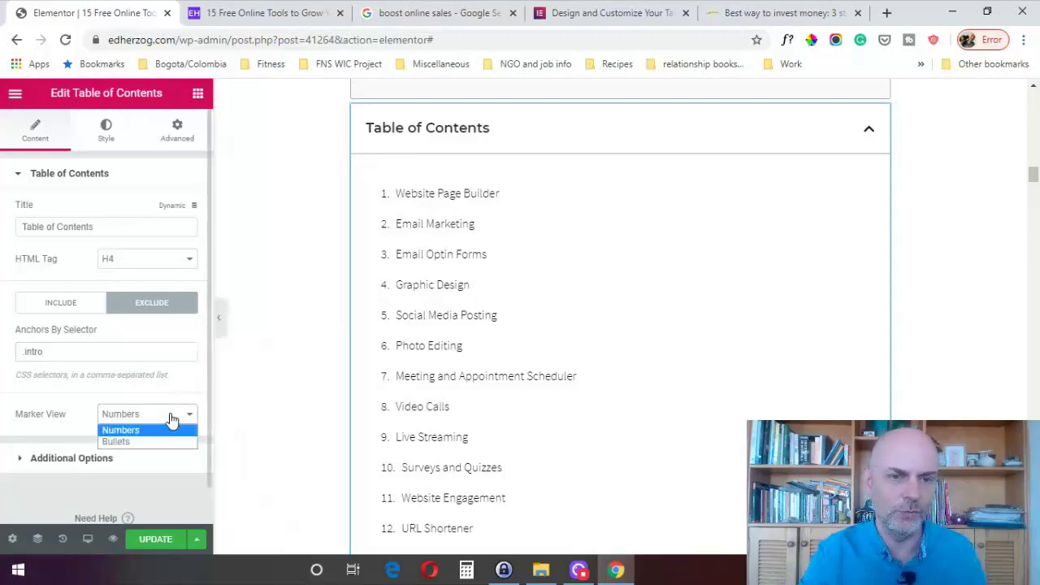
pyautogui.click(132, 443)
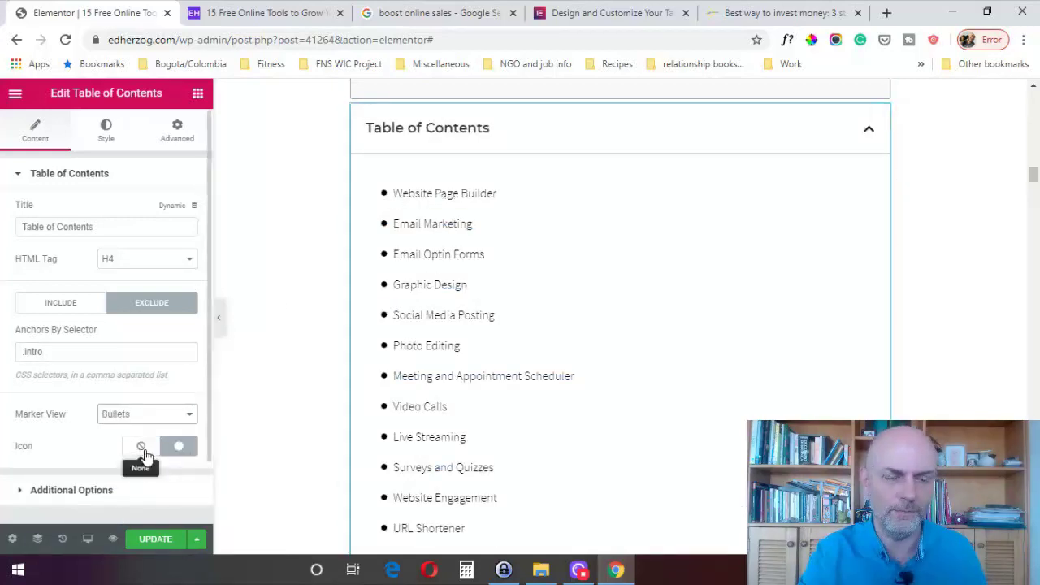
# Return to the Include settings and open the contents title's HTML Tag options
pyautogui.click(61, 306)
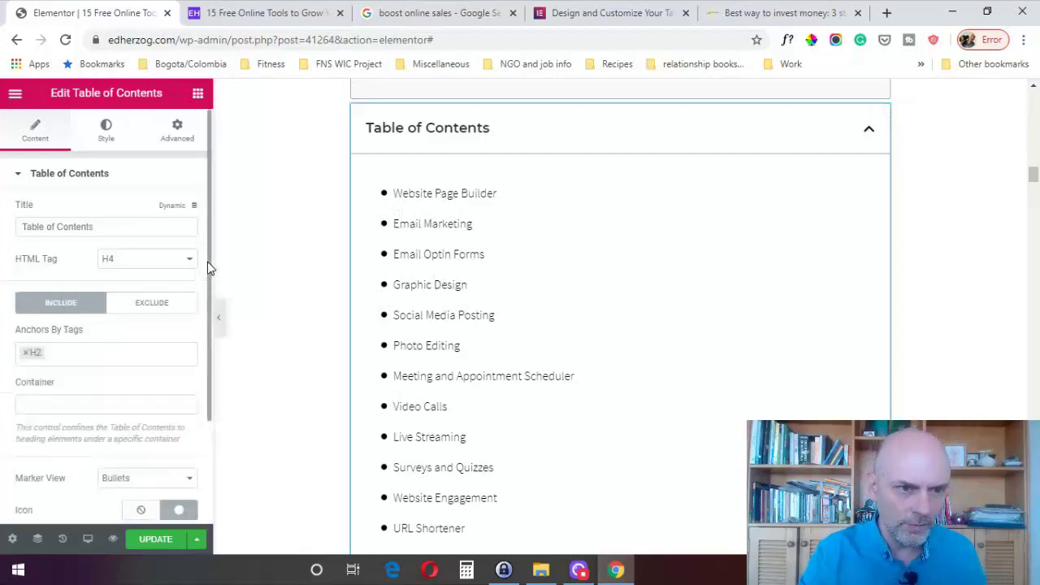
pyautogui.click(118, 228)
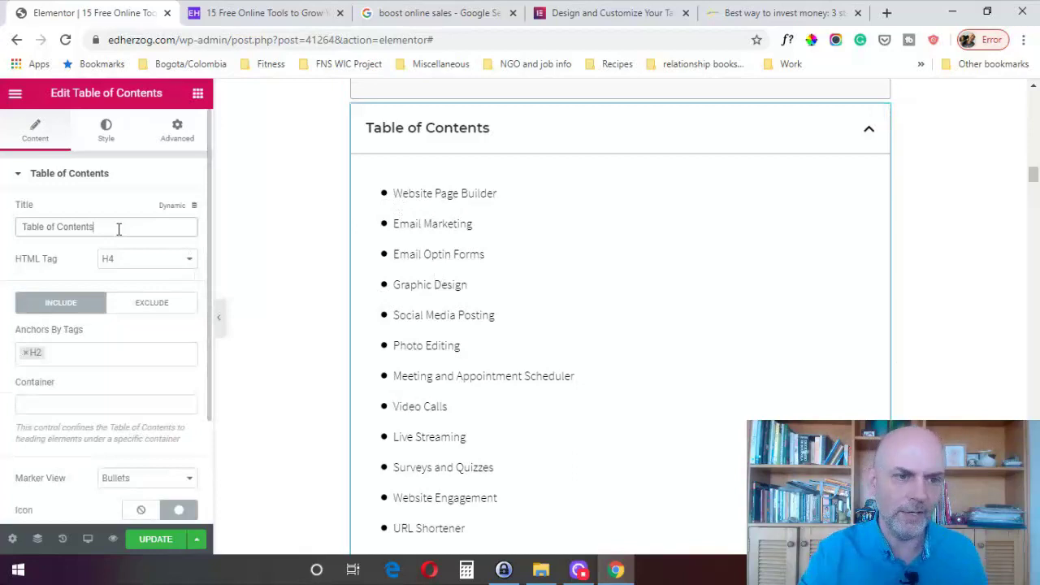
pyautogui.click(144, 261)
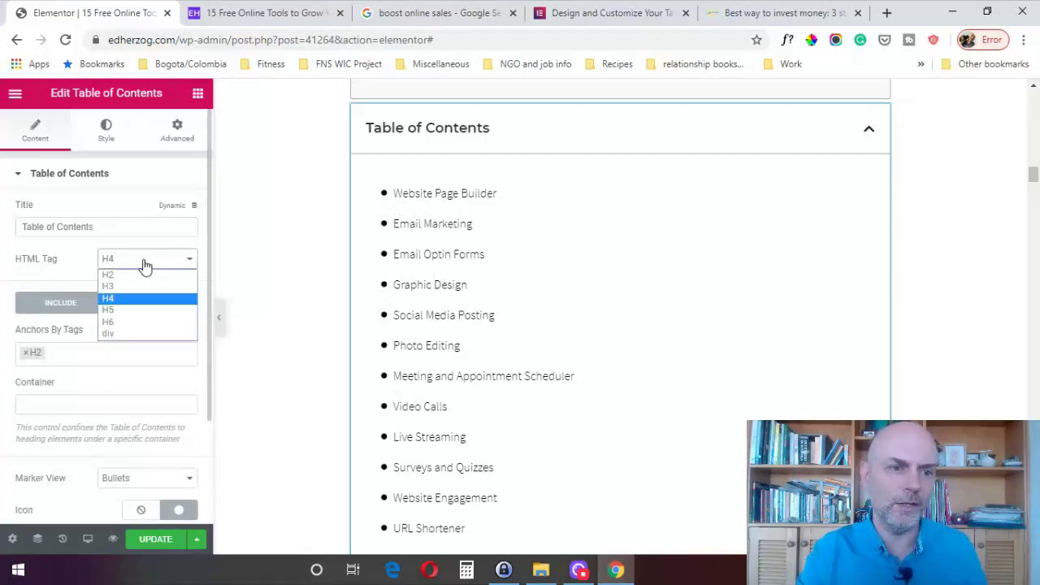
pyautogui.click(145, 263)
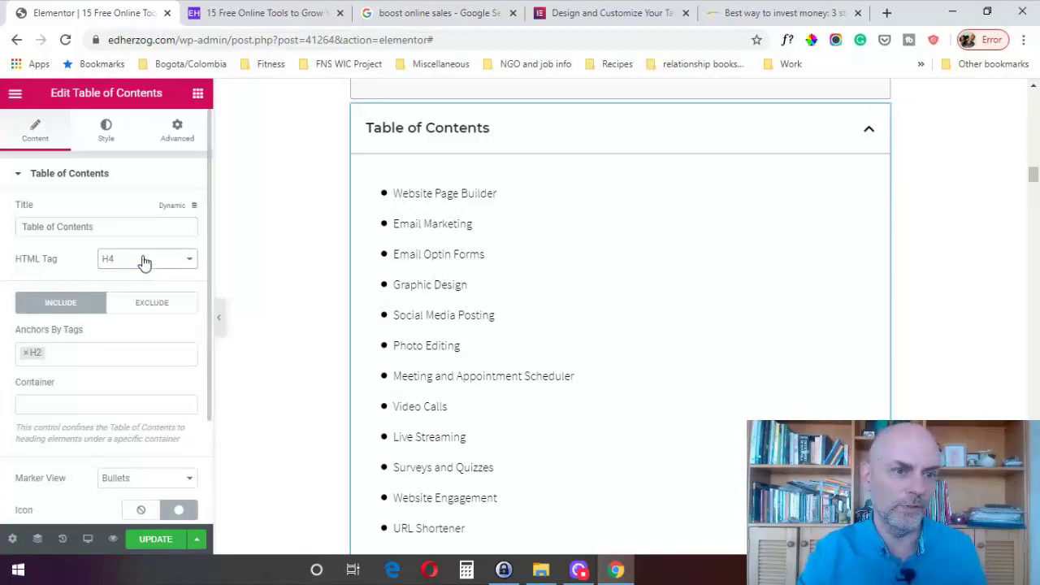
pyautogui.click(124, 227)
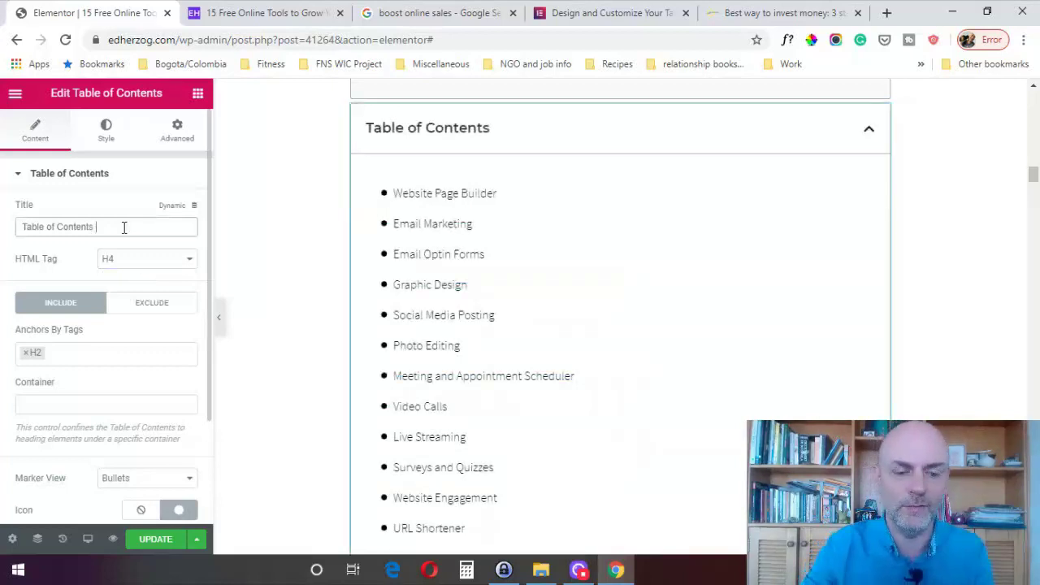
pyautogui.write('Free Online Tools')
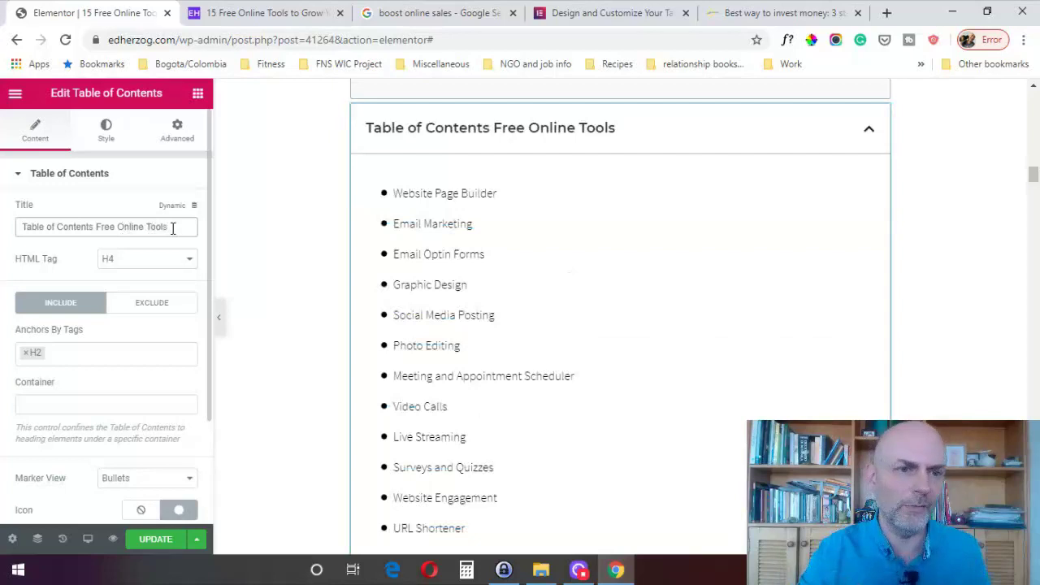
pyautogui.moveTo(172, 228); pyautogui.dragTo(122, 228)
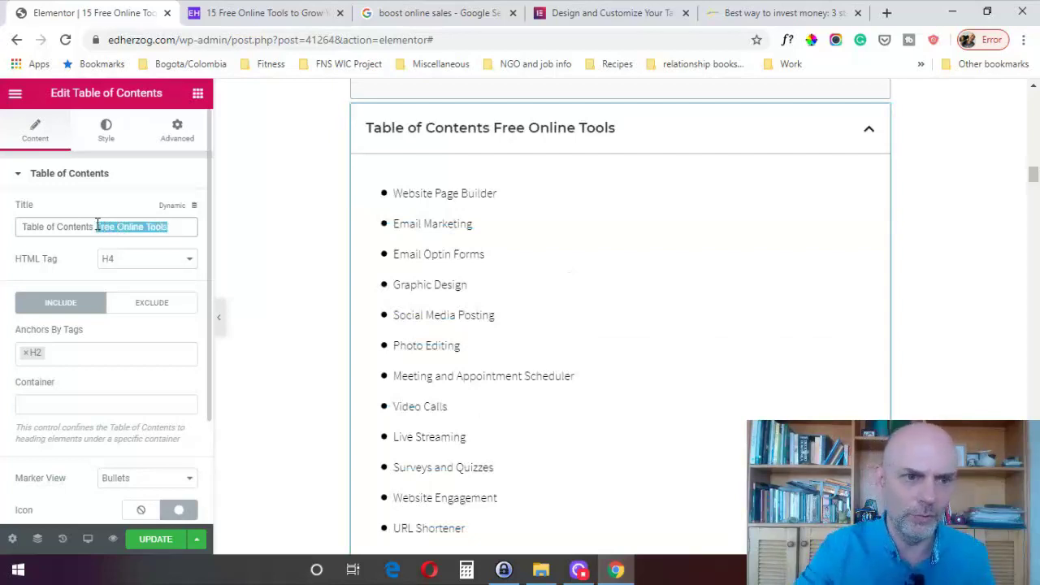
pyautogui.press('BackSpace')
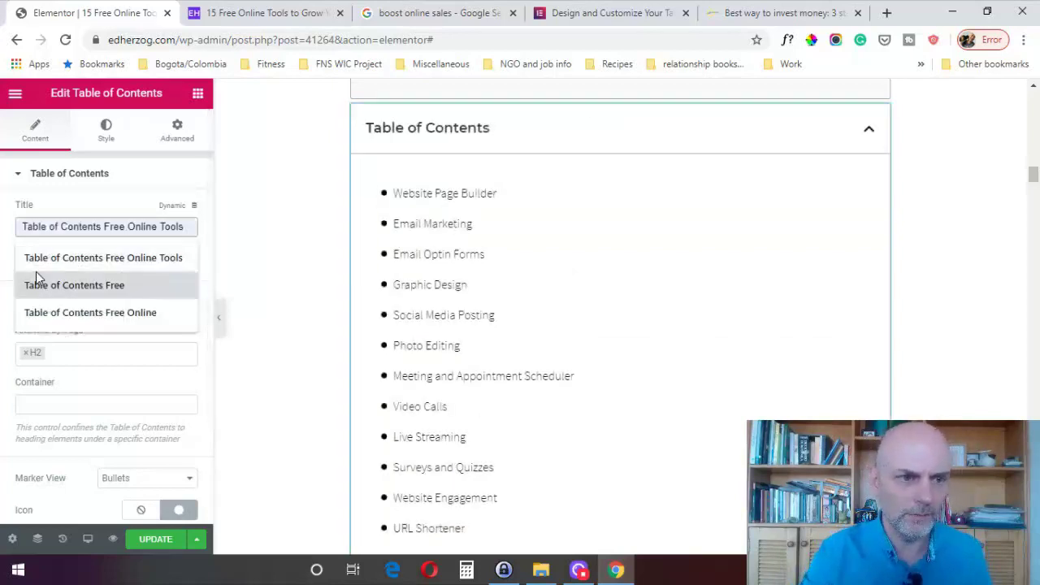
pyautogui.click(6, 279)
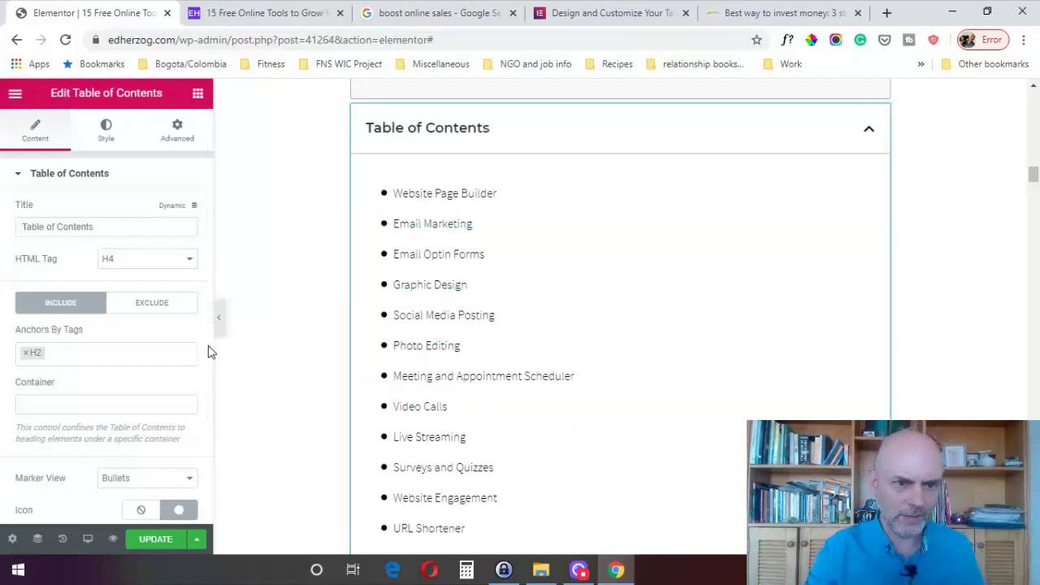
pyautogui.scroll(-2, 205, 381)
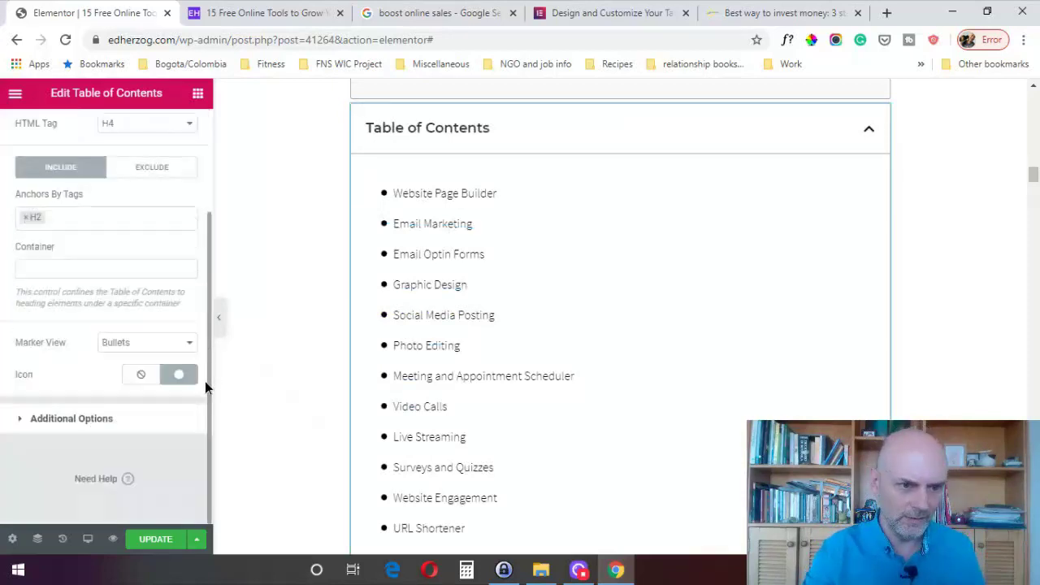
# Expand Additional Options and switch the responsive preview to Mobile
pyautogui.click(54, 419)
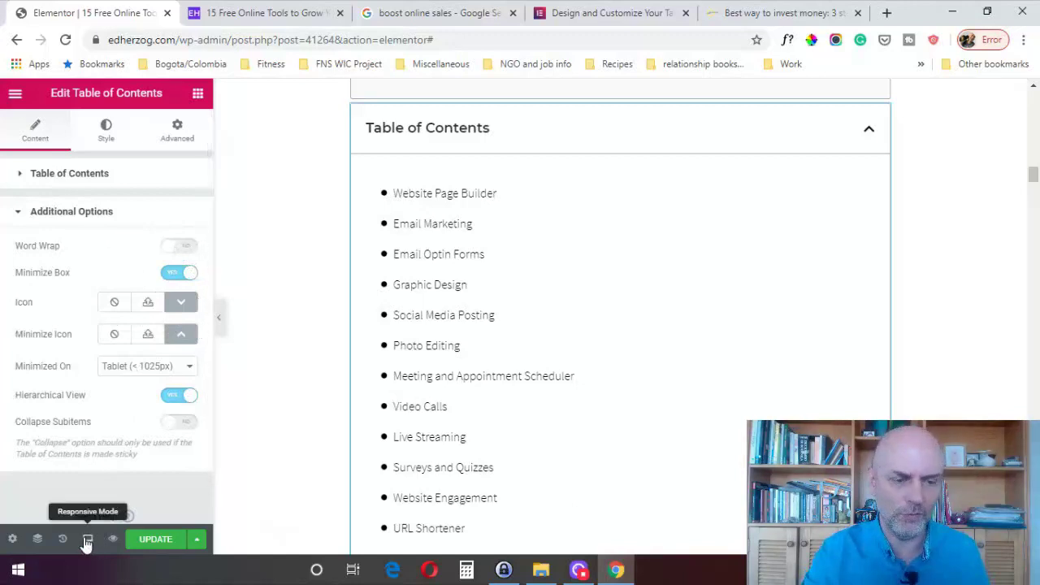
pyautogui.moveTo(87, 542)
pyautogui.click(68, 502)
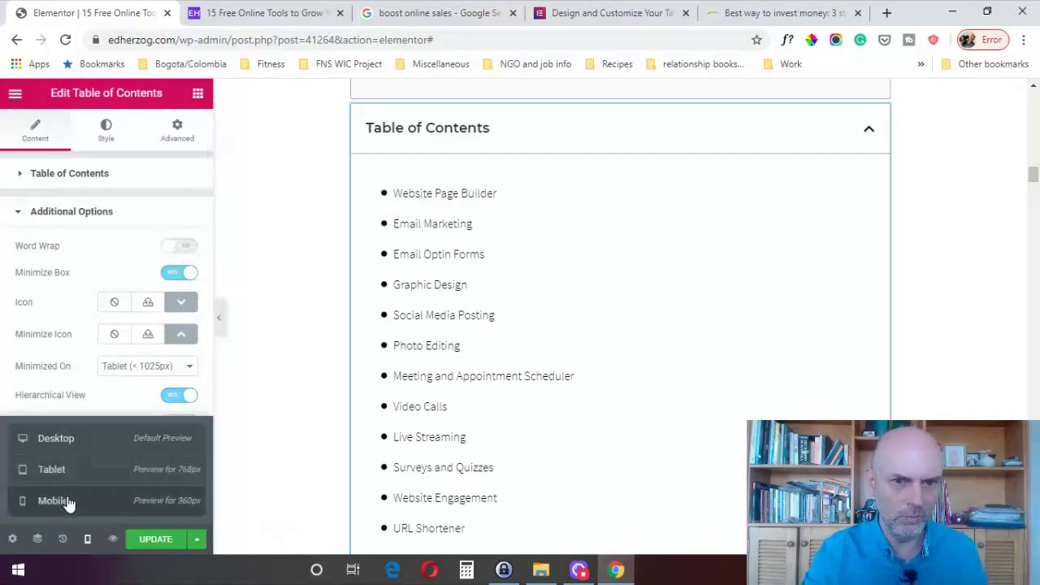
pyautogui.scroll(4, 662, 274)
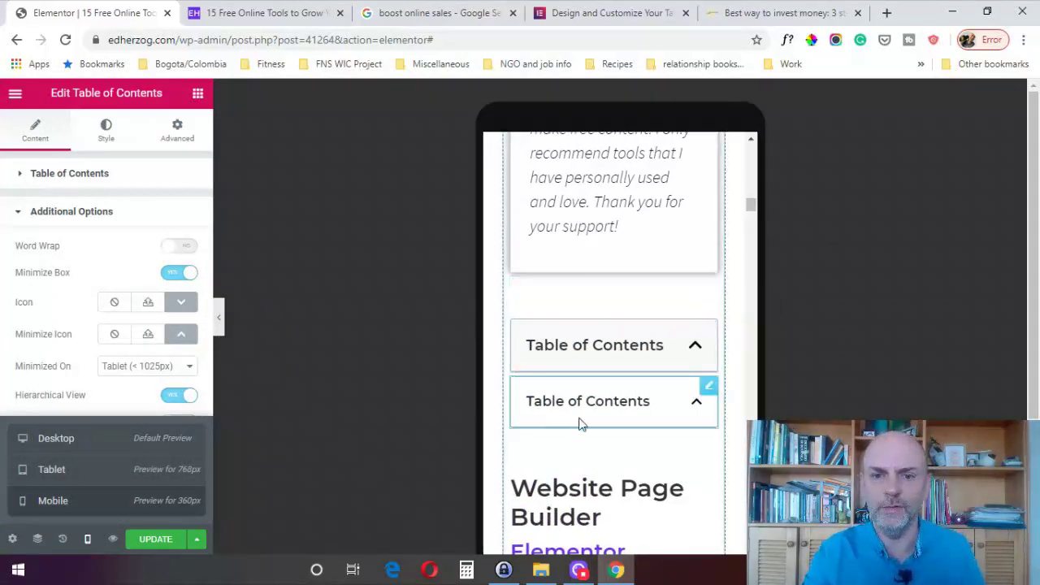
# Turn Minimize Box off and back on, then expand the contents box in the mobile preview
pyautogui.click(698, 408)
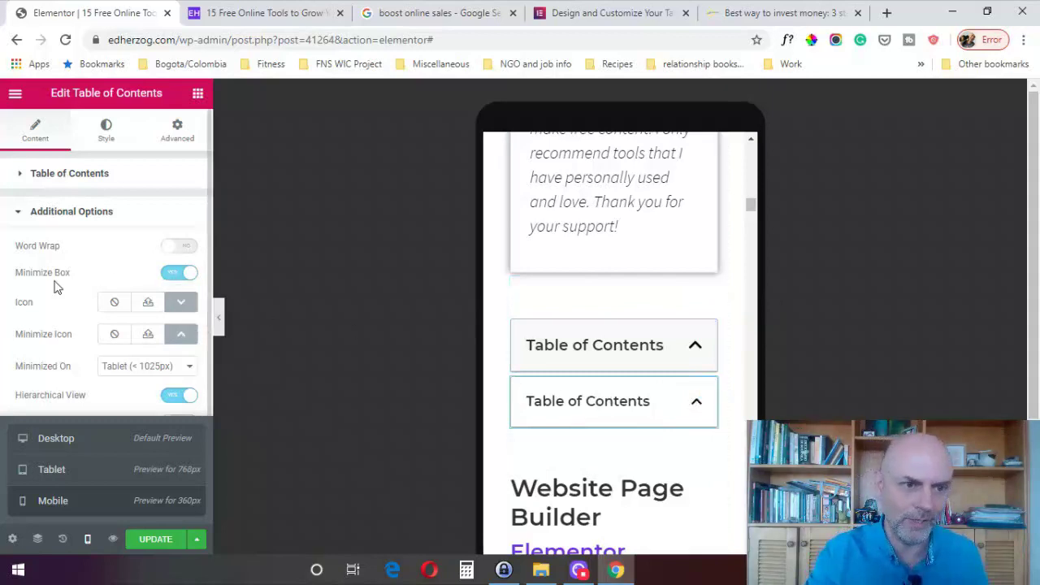
pyautogui.click(171, 275)
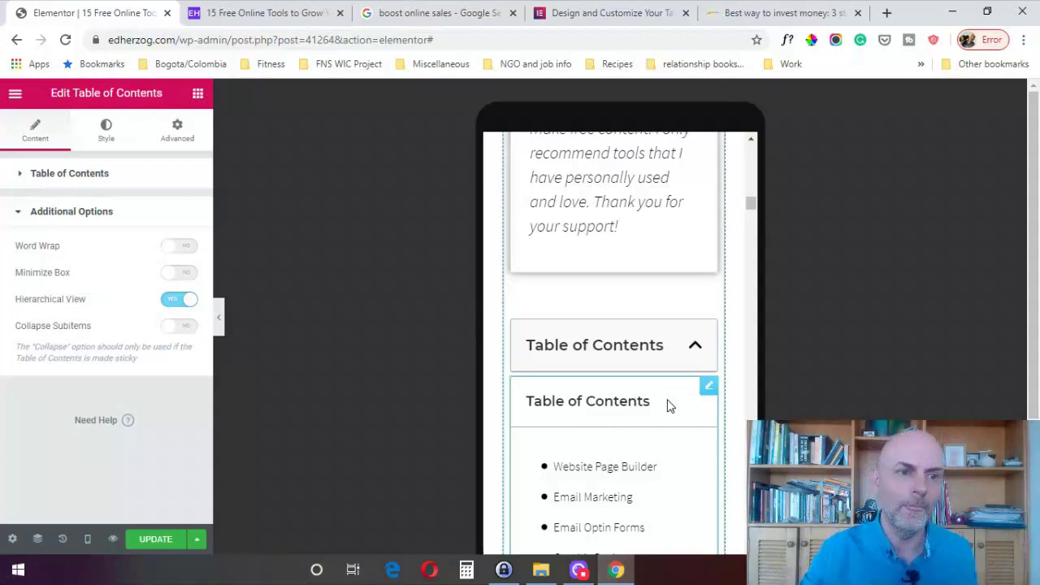
pyautogui.click(185, 275)
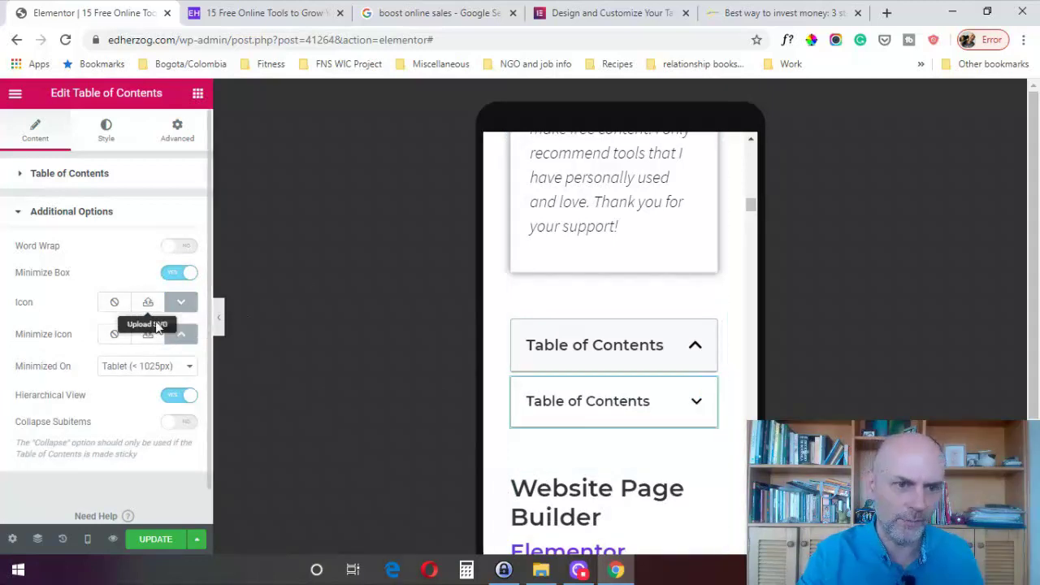
pyautogui.click(694, 404)
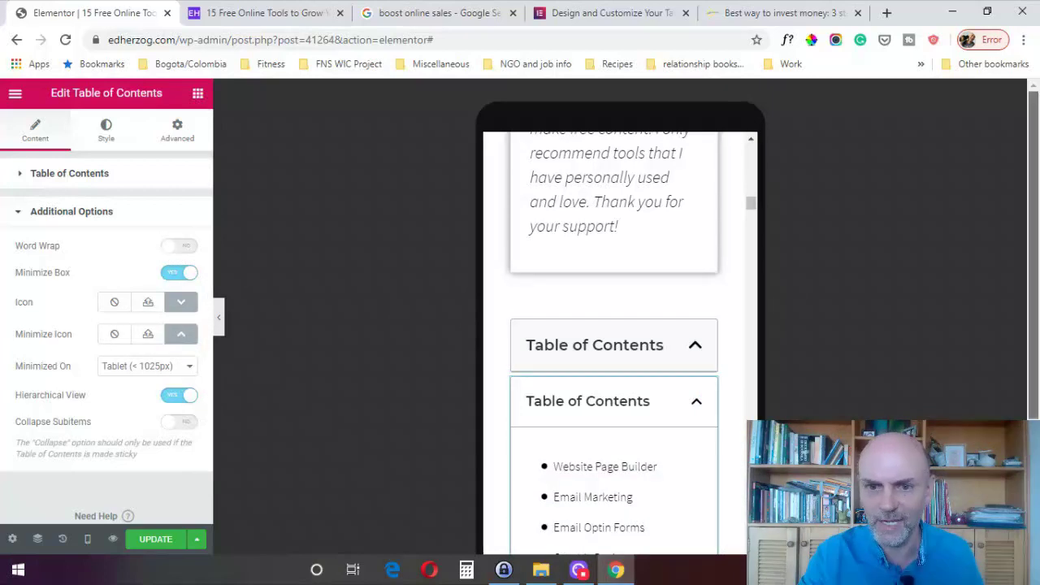
# Enable Word Wrap in Additional Options after comparing it off, keeping Minimized On at Tablet (< 1025px)
pyautogui.scroll(-2, 738, 469)
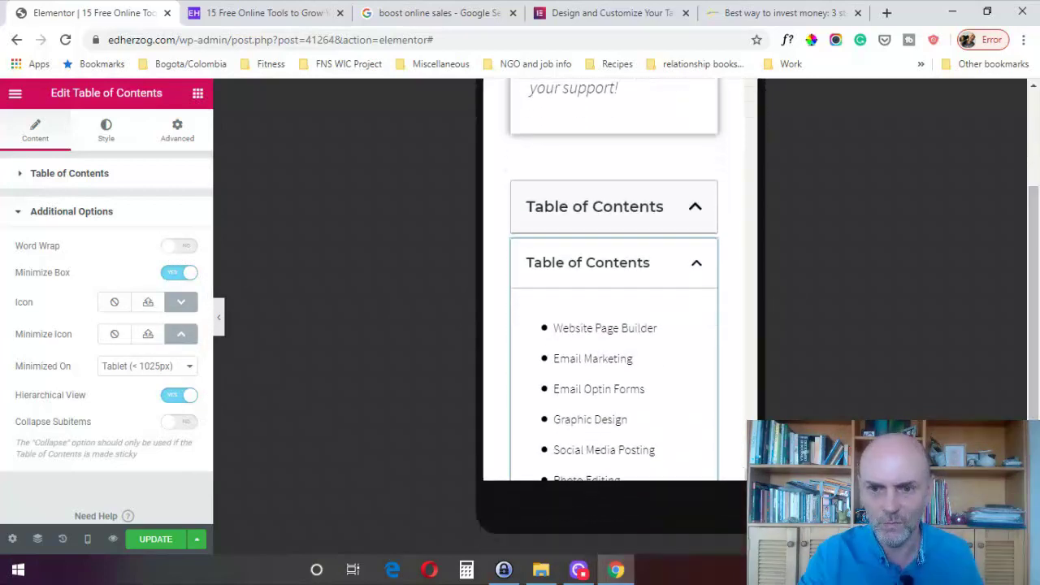
pyautogui.click(87, 177)
pyautogui.click(87, 178)
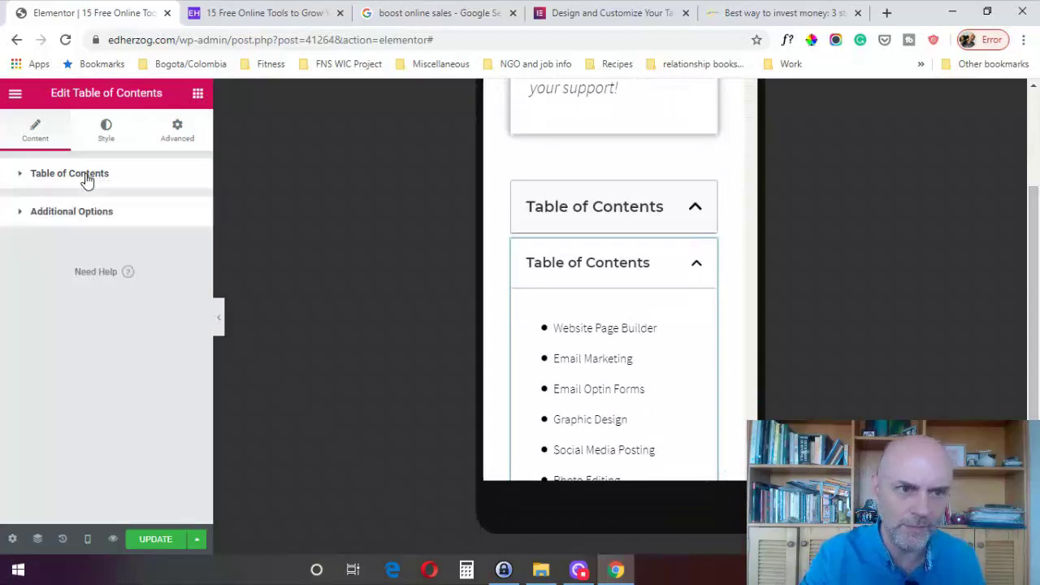
pyautogui.click(104, 216)
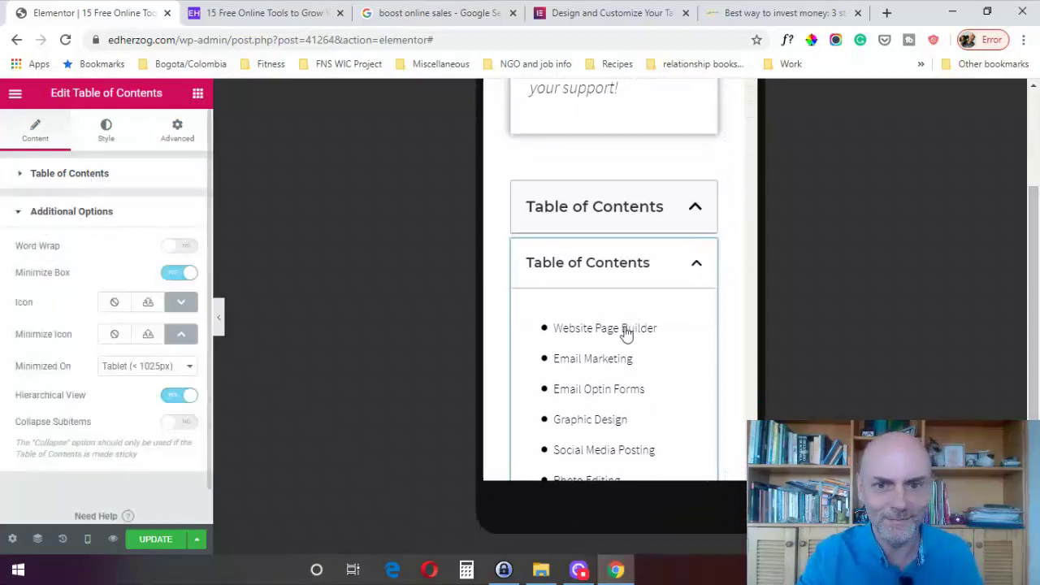
pyautogui.scroll(-3, 650, 423)
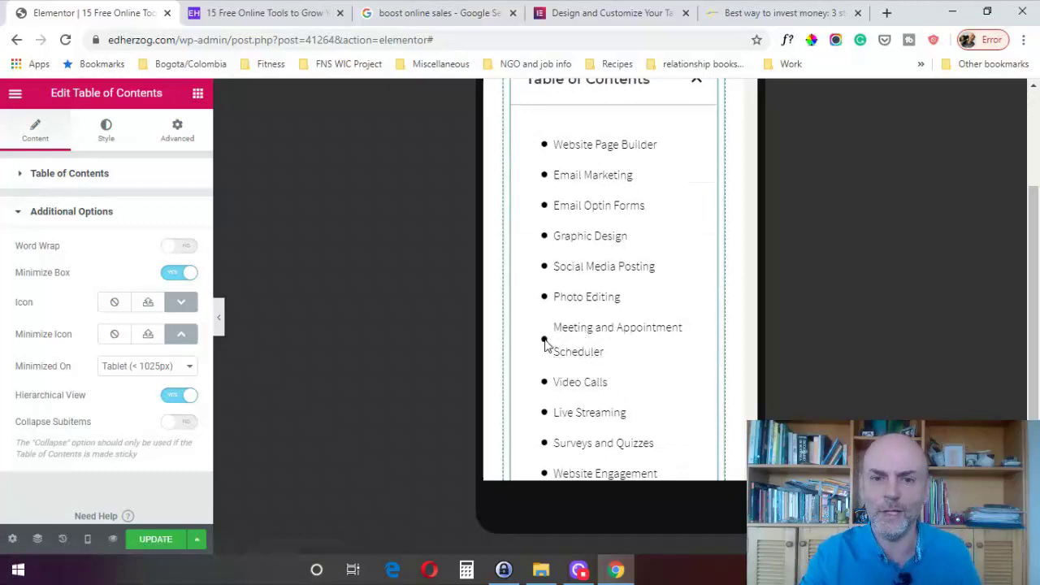
pyautogui.scroll(-3, 569, 309)
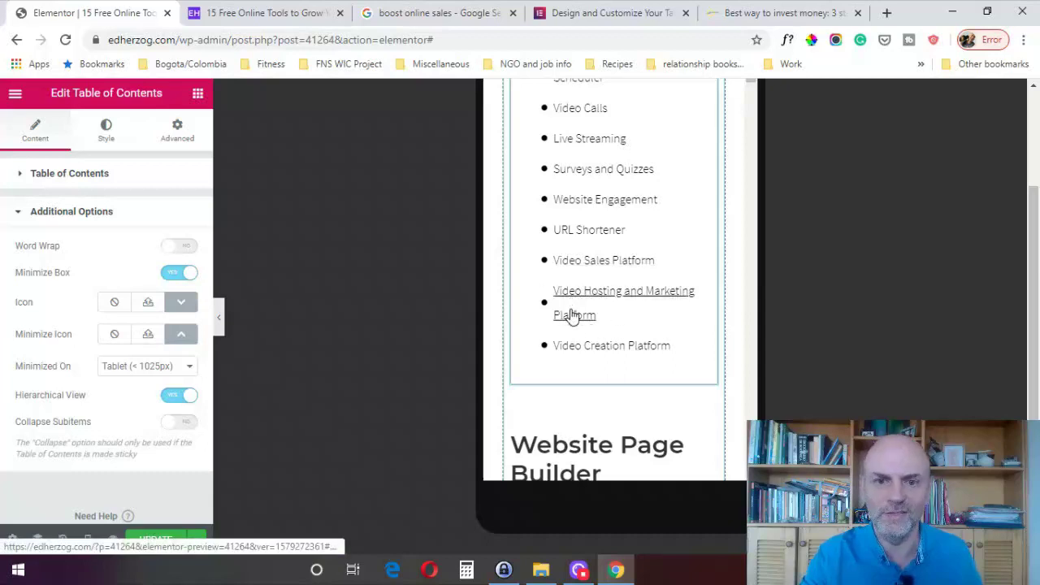
pyautogui.click(185, 248)
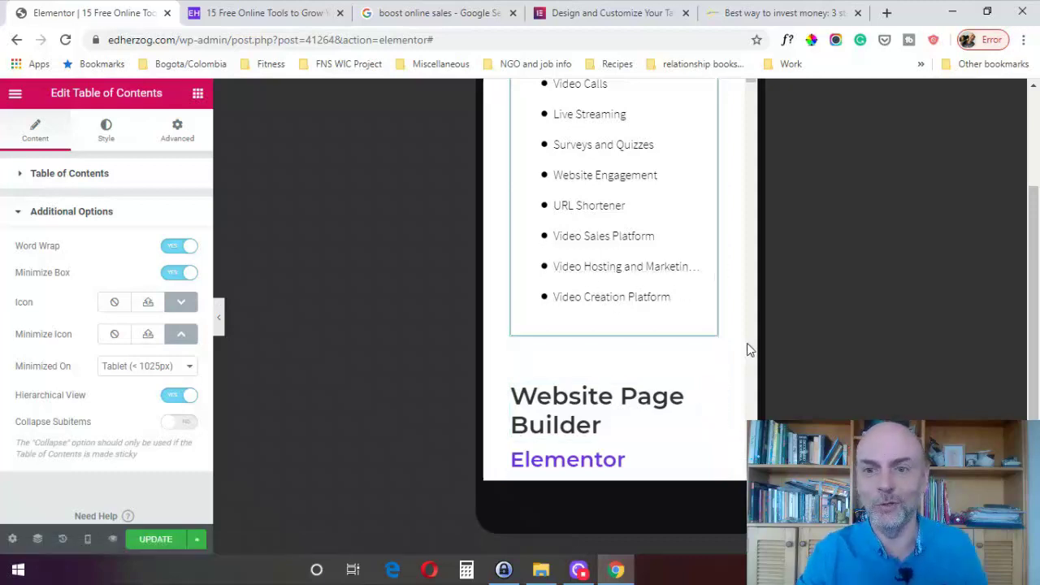
pyautogui.click(171, 255)
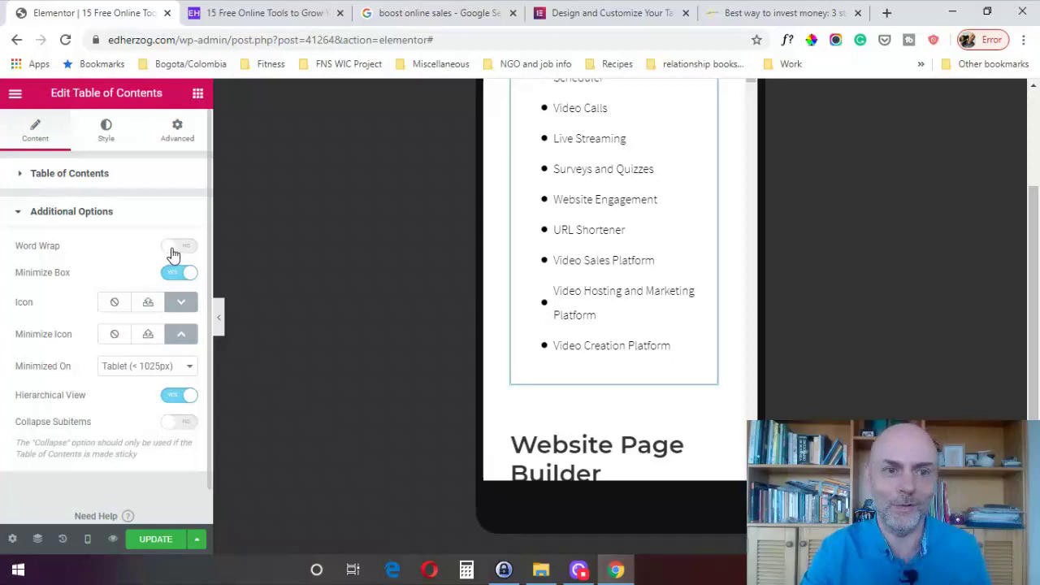
pyautogui.click(172, 254)
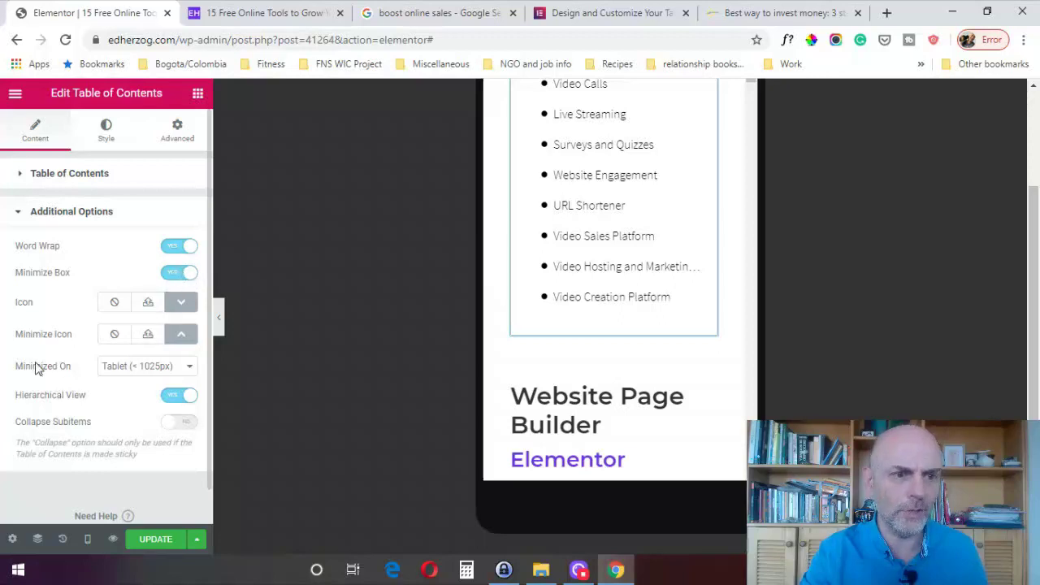
pyautogui.click(116, 367)
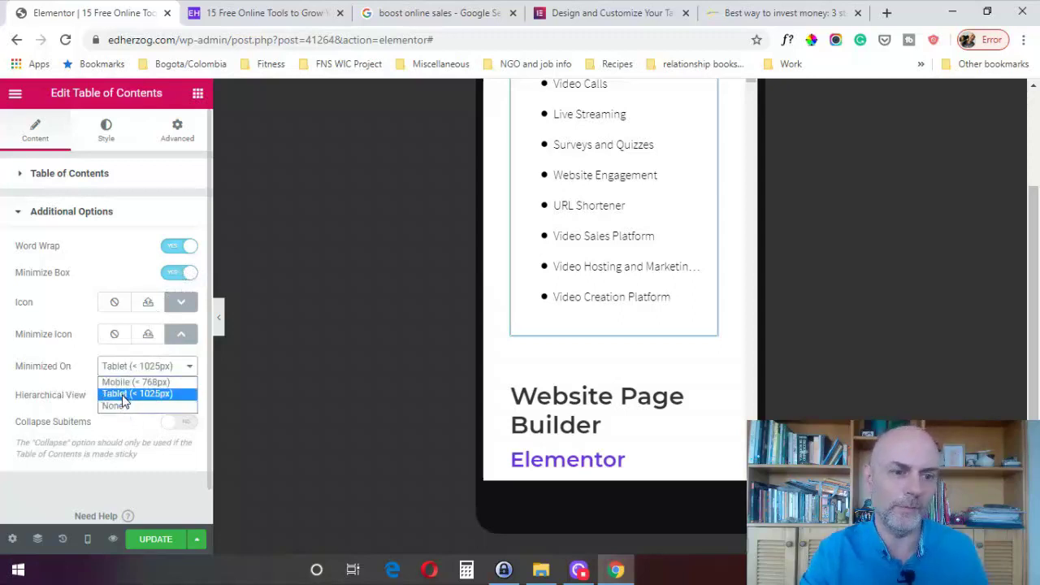
pyautogui.click(56, 357)
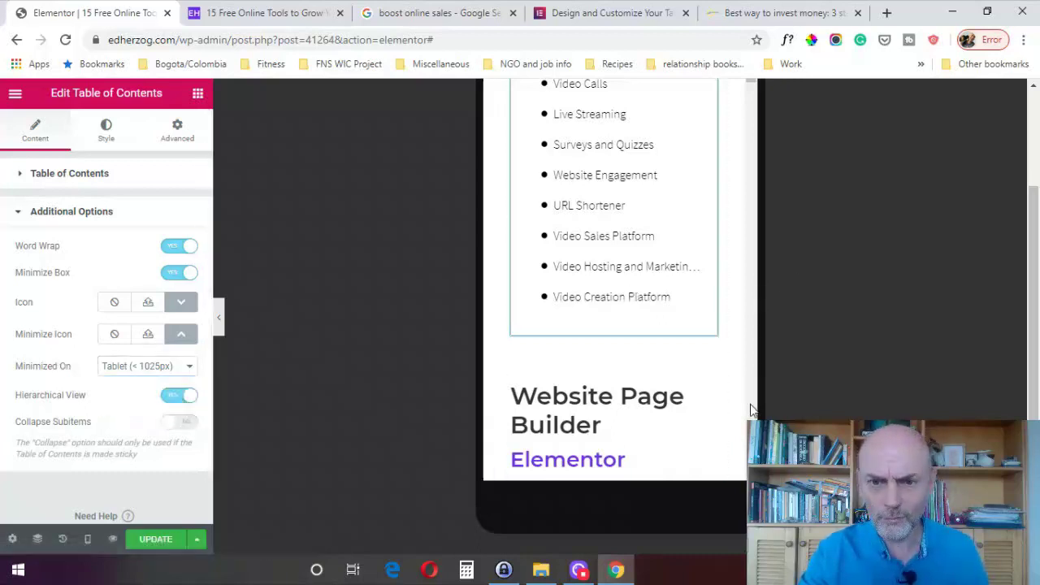
# Switch Marker View to Numbers and add H3 to Anchors By Tags alongside H2
pyautogui.click(86, 181)
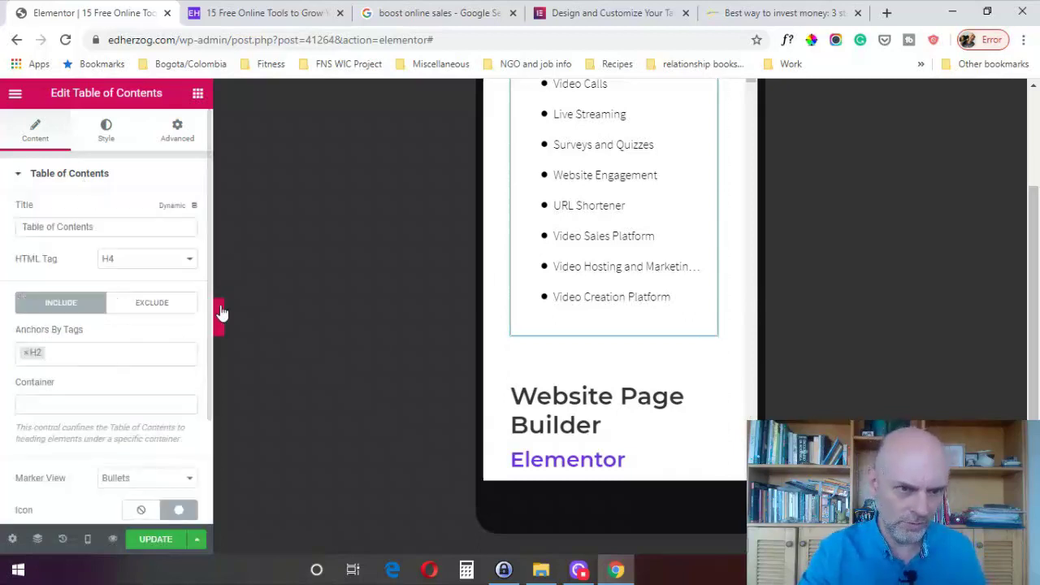
pyautogui.click(142, 481)
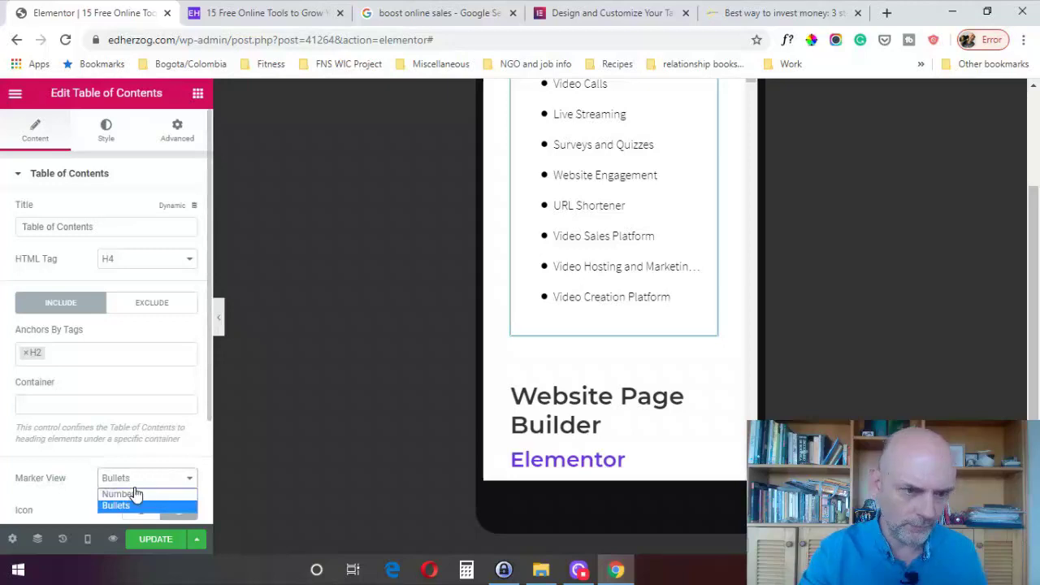
pyautogui.click(127, 495)
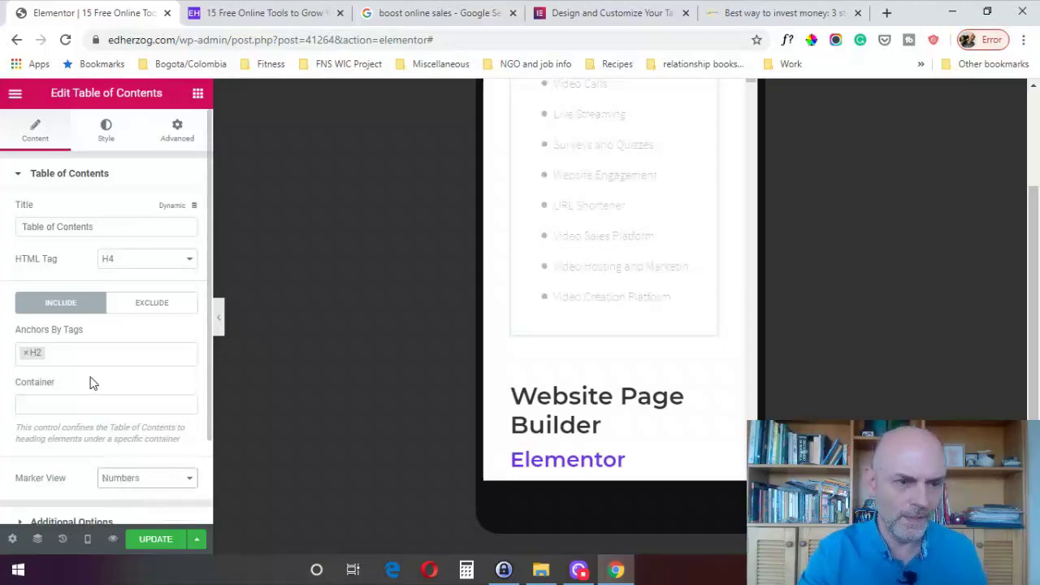
pyautogui.click(81, 354)
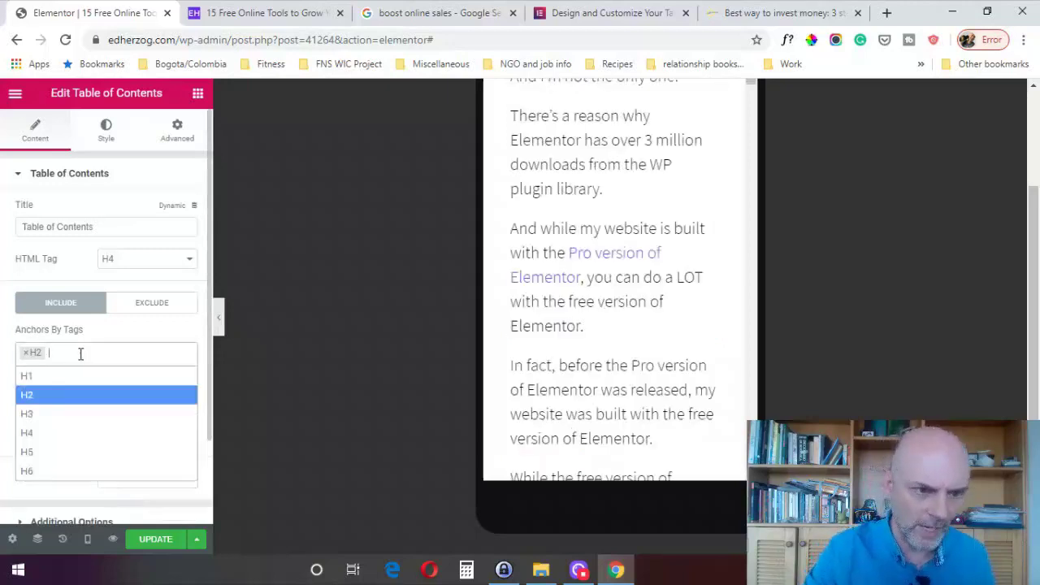
pyautogui.click(37, 413)
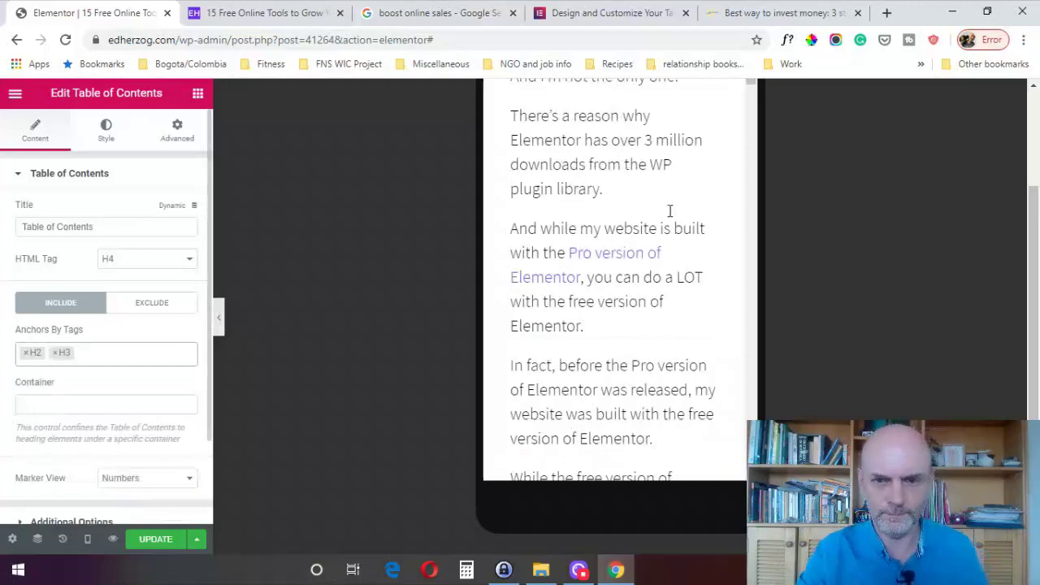
pyautogui.scroll(-5, 749, 303)
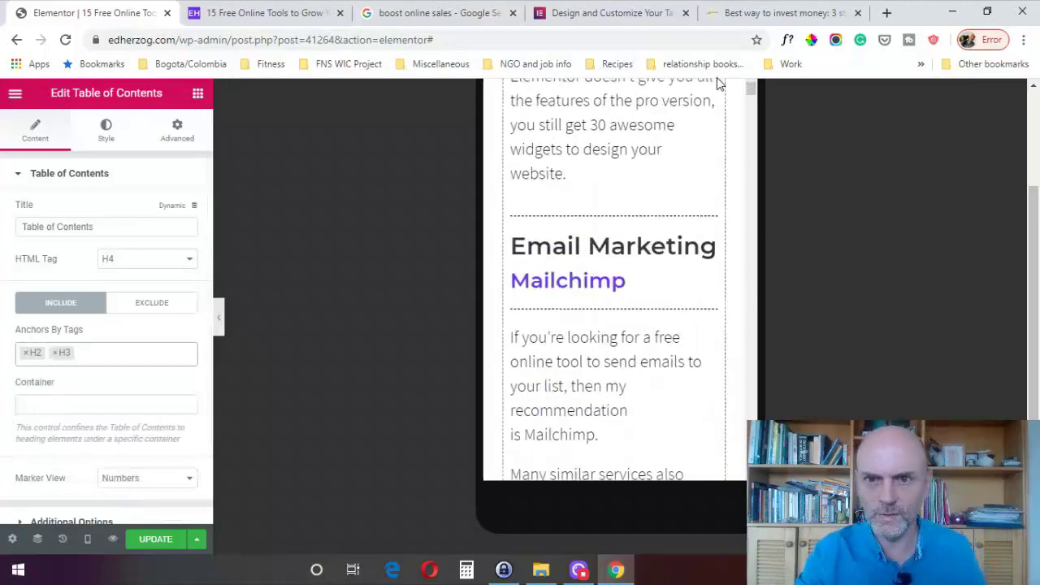
pyautogui.click(88, 538)
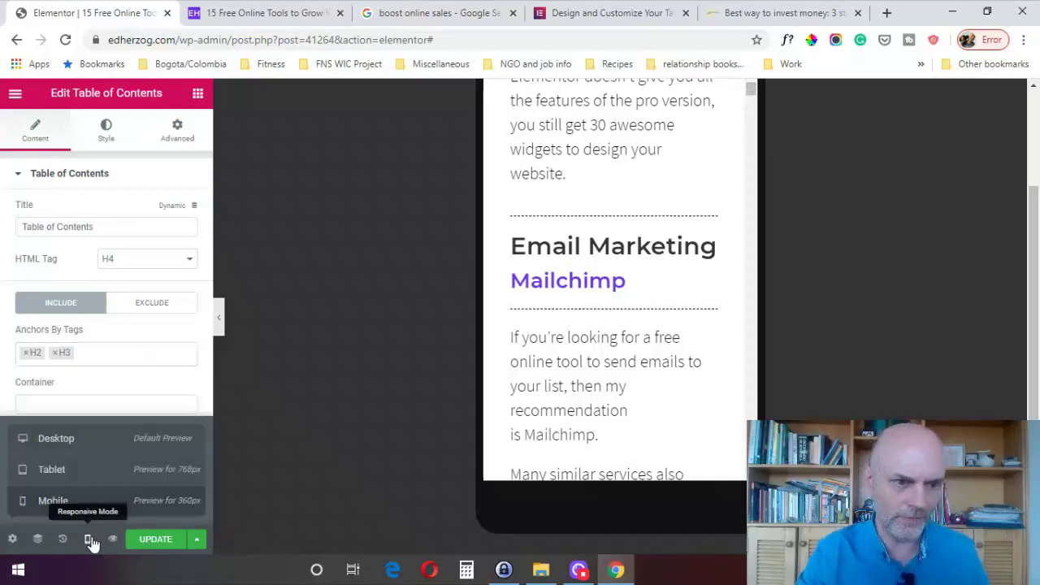
# In Desktop view, scroll through the nested numbered outline, such as 1. Website Page Builder > 1.1 Elementor
pyautogui.click(71, 441)
pyautogui.scroll(5, 687, 295)
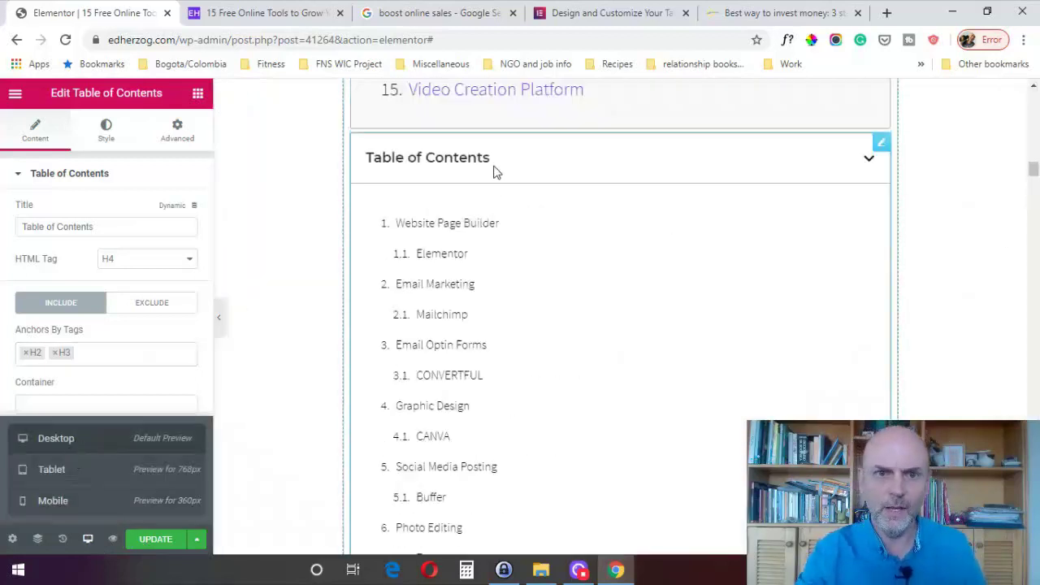
pyautogui.scroll(2, 773, 223)
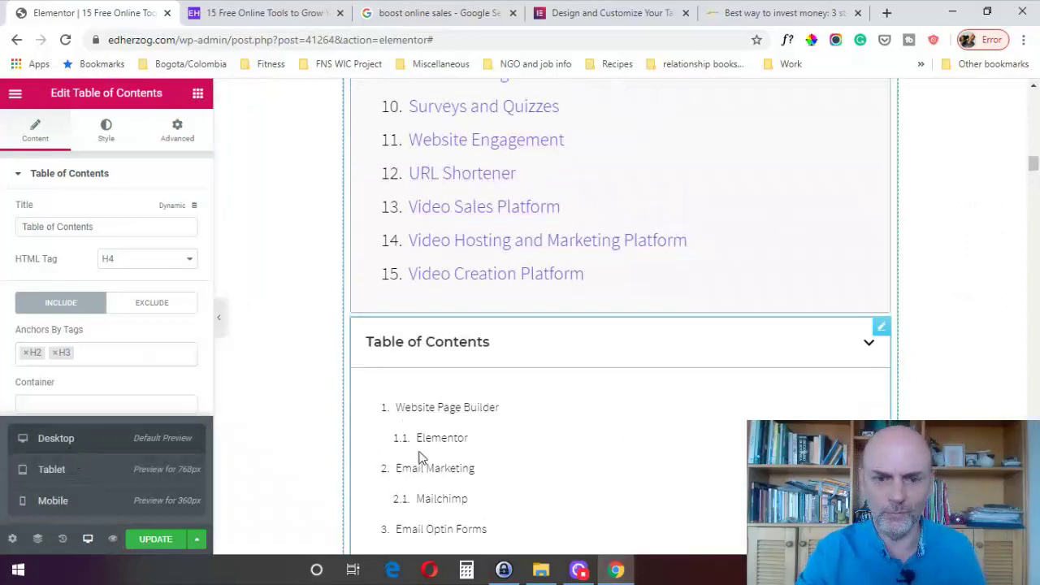
pyautogui.scroll(-3, 620, 322)
pyautogui.scroll(-10, 1037, 394)
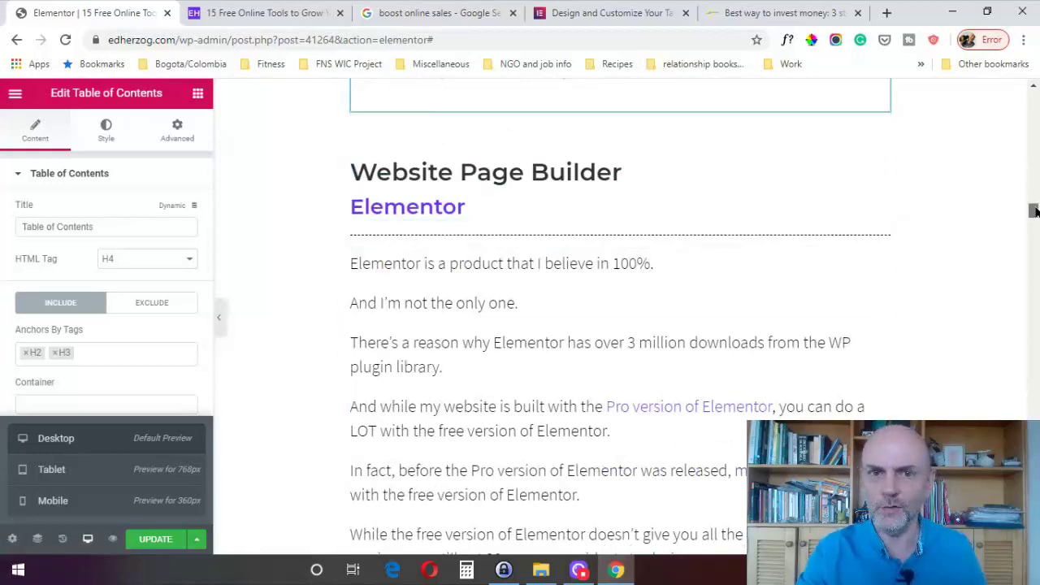
pyautogui.moveTo(1035, 211); pyautogui.dragTo(1034, 163)
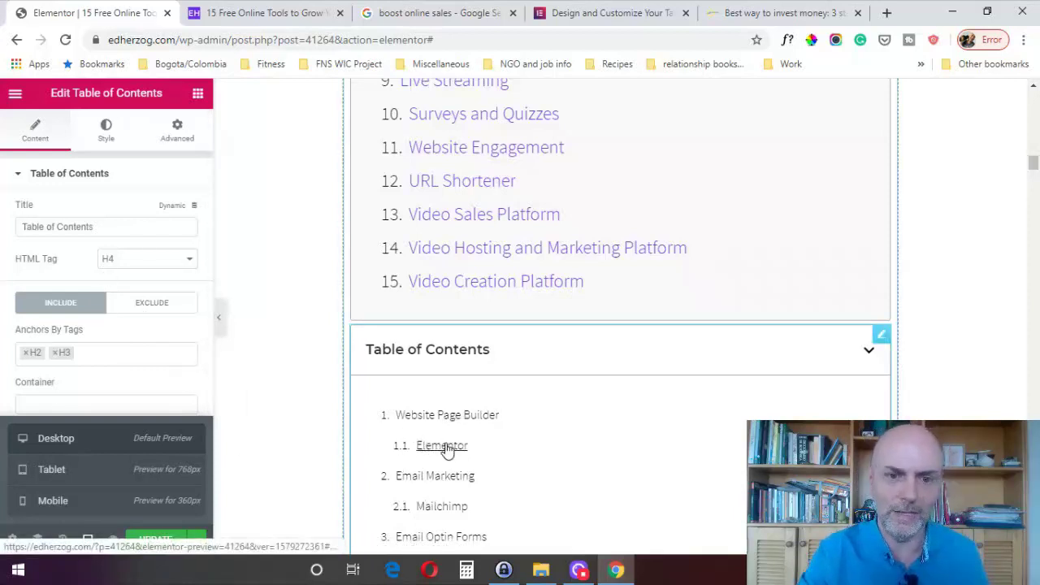
pyautogui.click(116, 403)
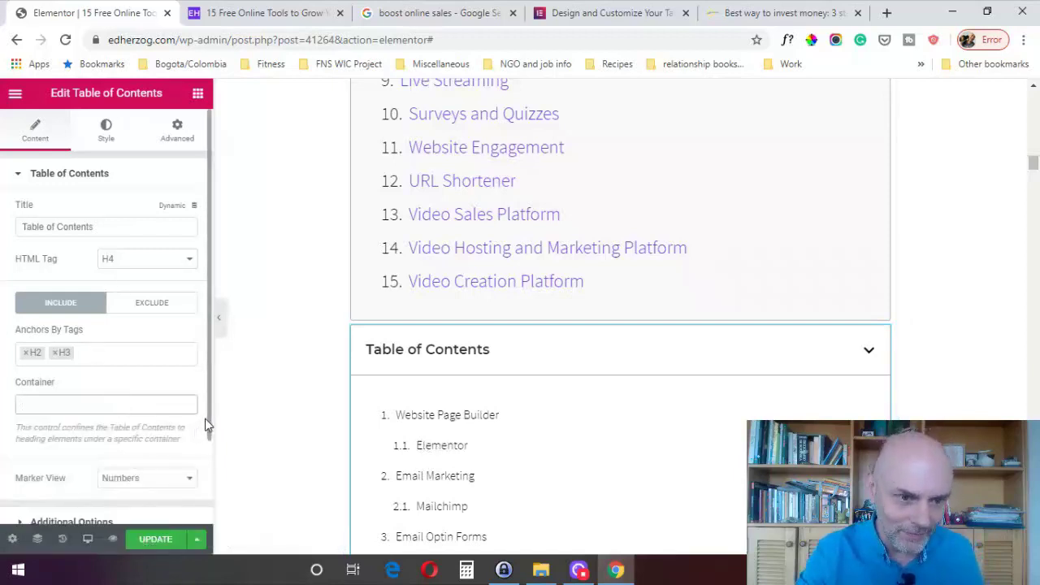
# Turn Hierarchical View off and back on in the Additional Options
pyautogui.moveTo(209, 425); pyautogui.dragTo(208, 494)
pyautogui.click(91, 424)
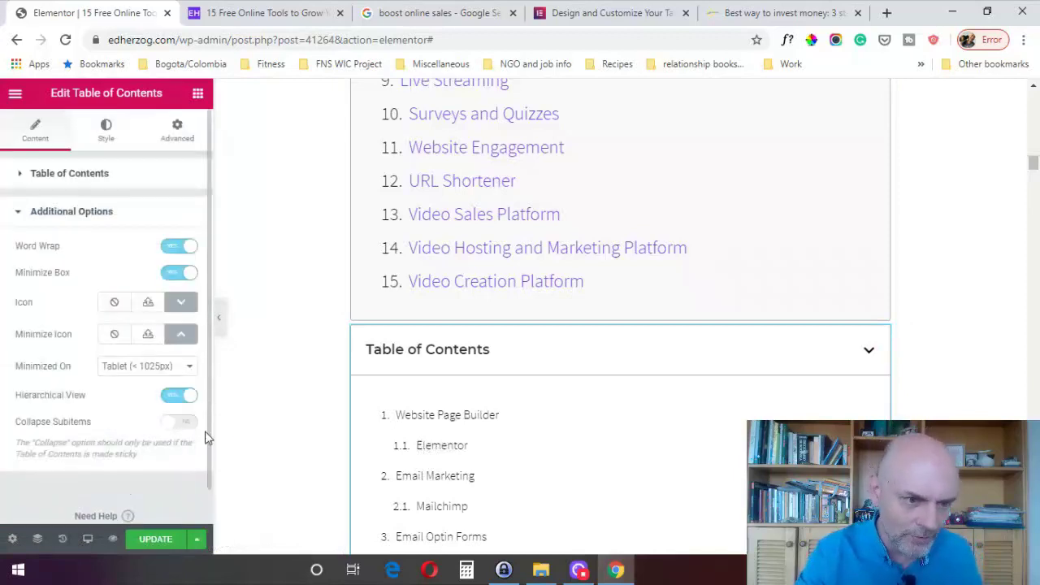
pyautogui.click(169, 399)
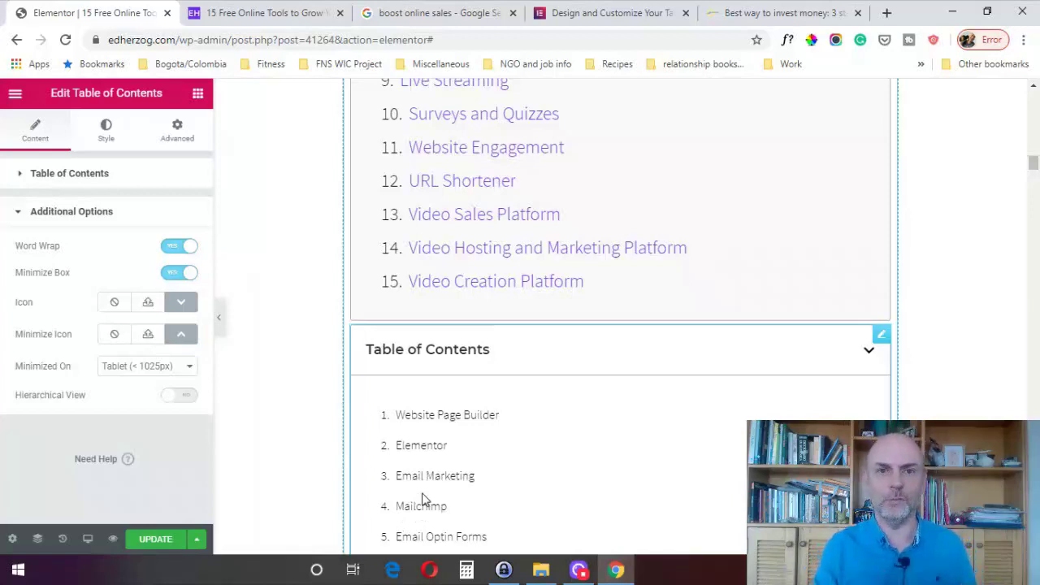
pyautogui.click(180, 397)
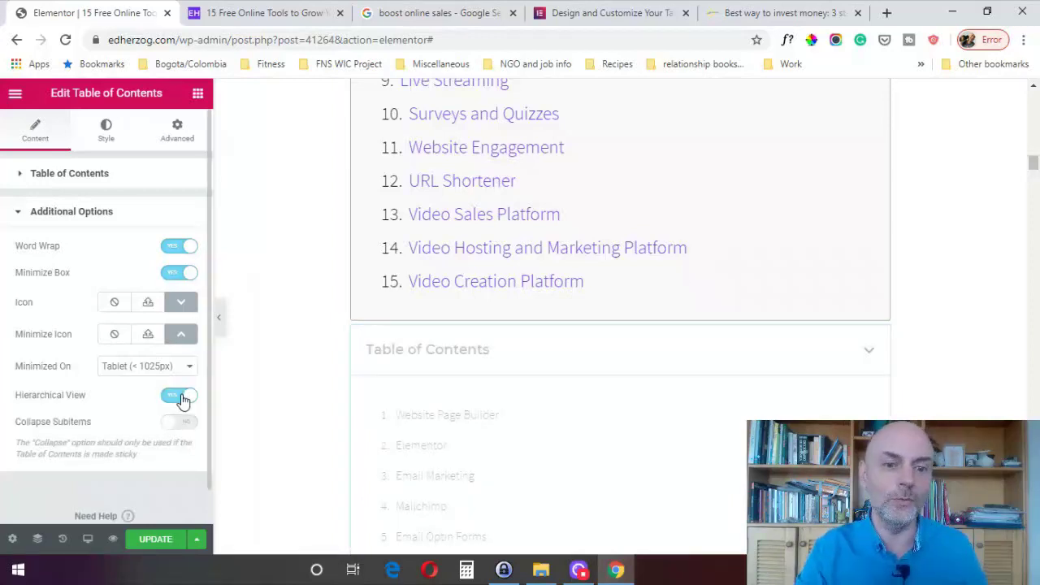
# Remove H3 from Anchors By Tags so only H2 headings are listed
pyautogui.click(73, 176)
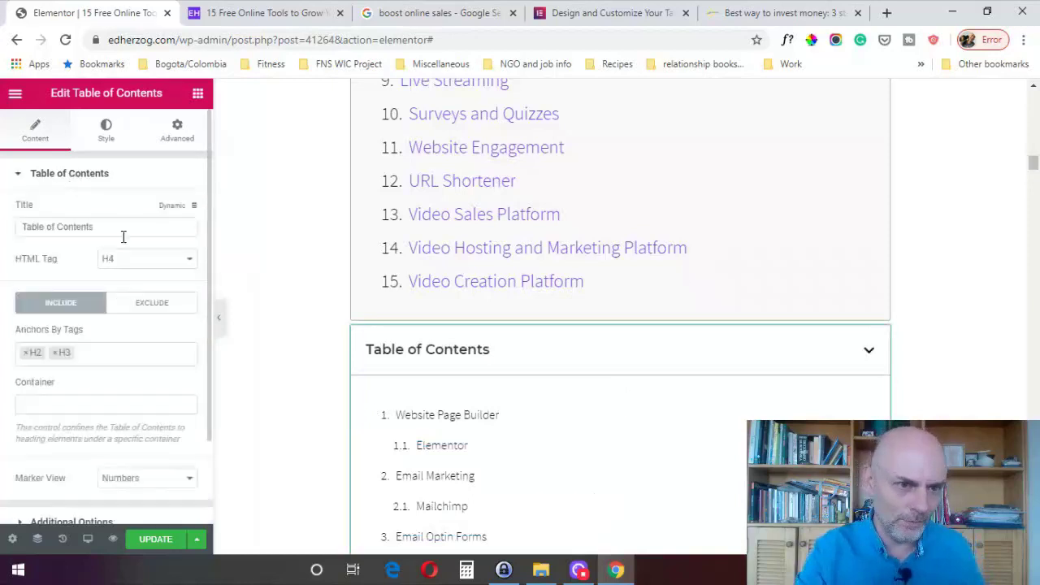
pyautogui.click(54, 351)
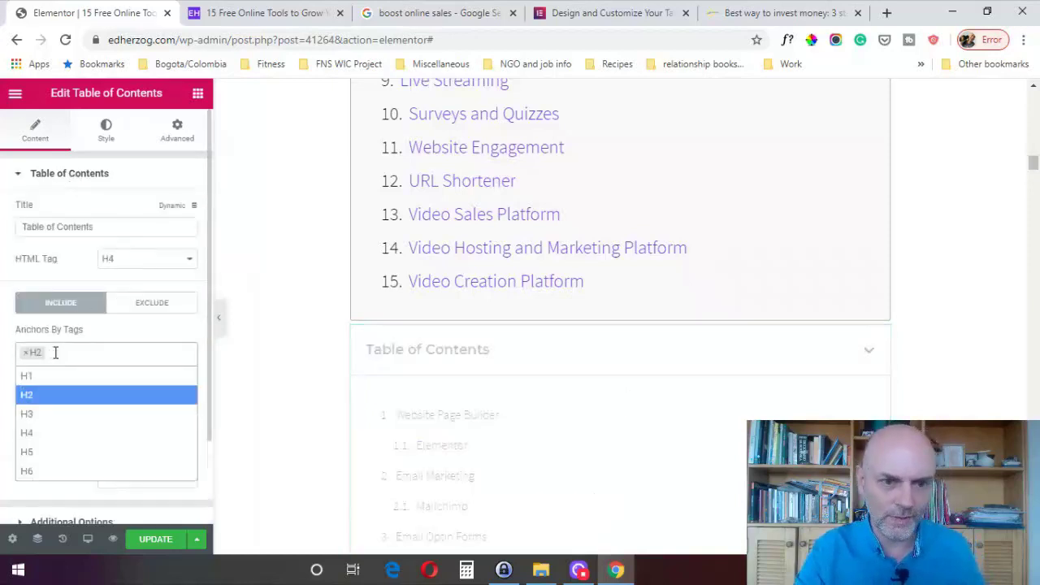
pyautogui.click(200, 341)
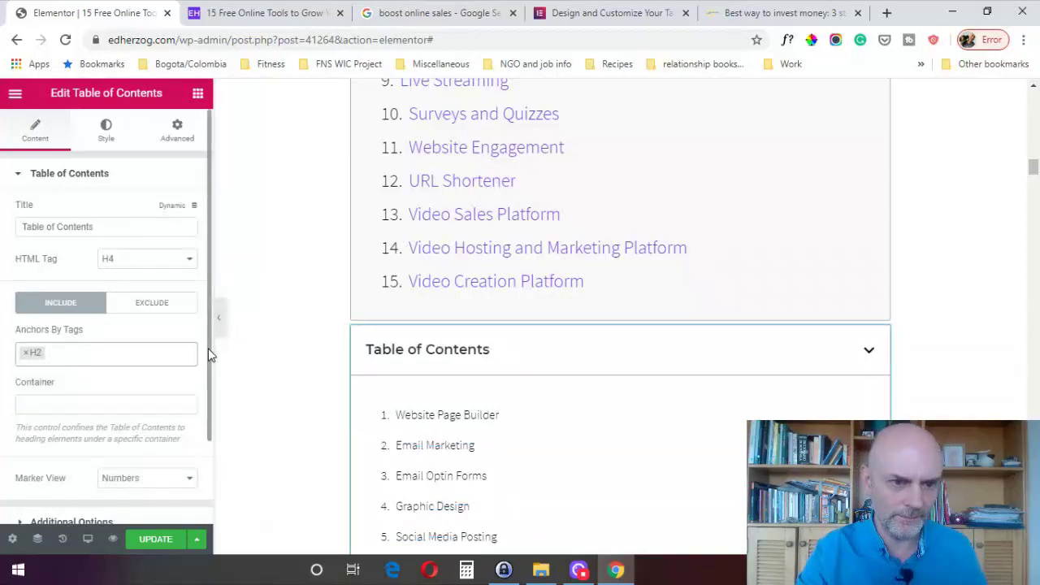
pyautogui.moveTo(208, 353); pyautogui.dragTo(209, 441)
pyautogui.click(83, 424)
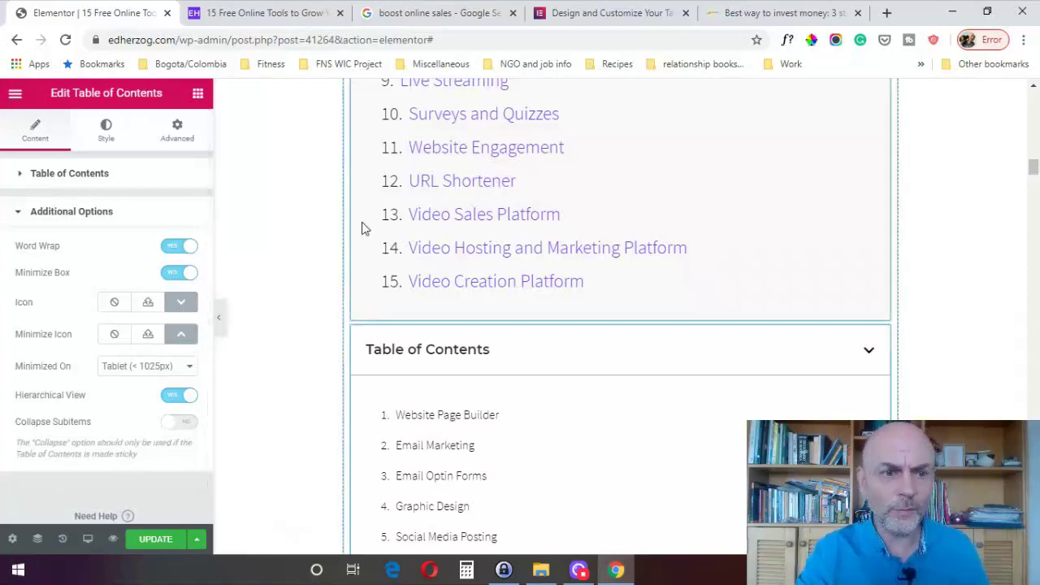
# Try green and purple box backgrounds in Style > Box, then set it to white (#FFFFFF)
pyautogui.click(101, 133)
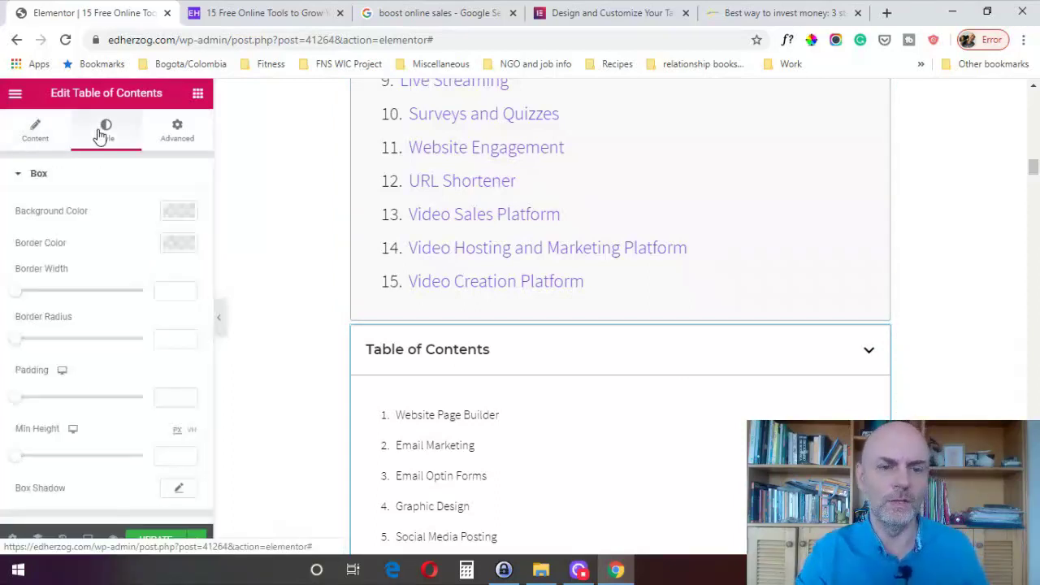
pyautogui.click(171, 216)
pyautogui.click(145, 248)
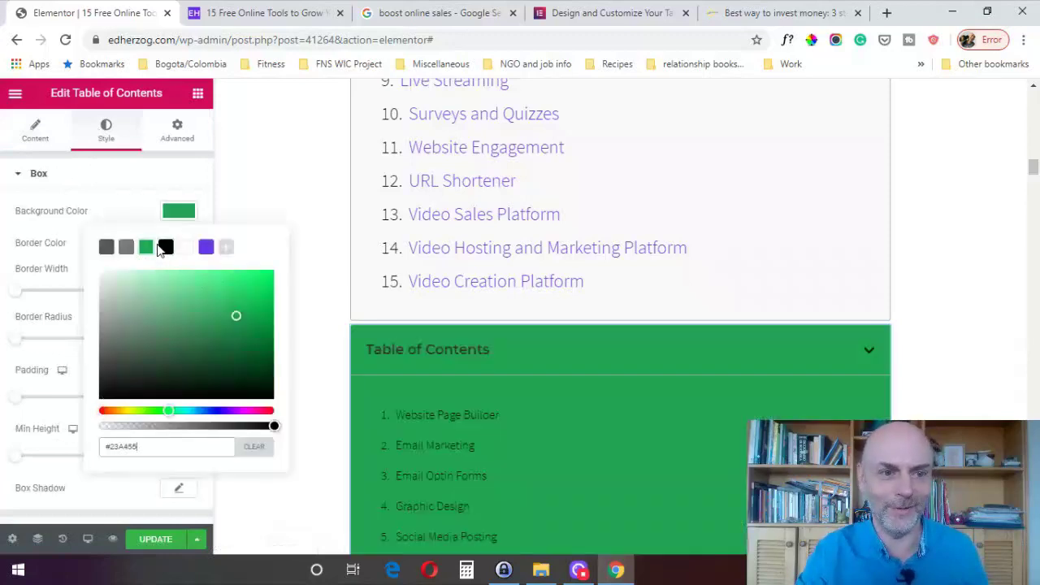
pyautogui.click(206, 247)
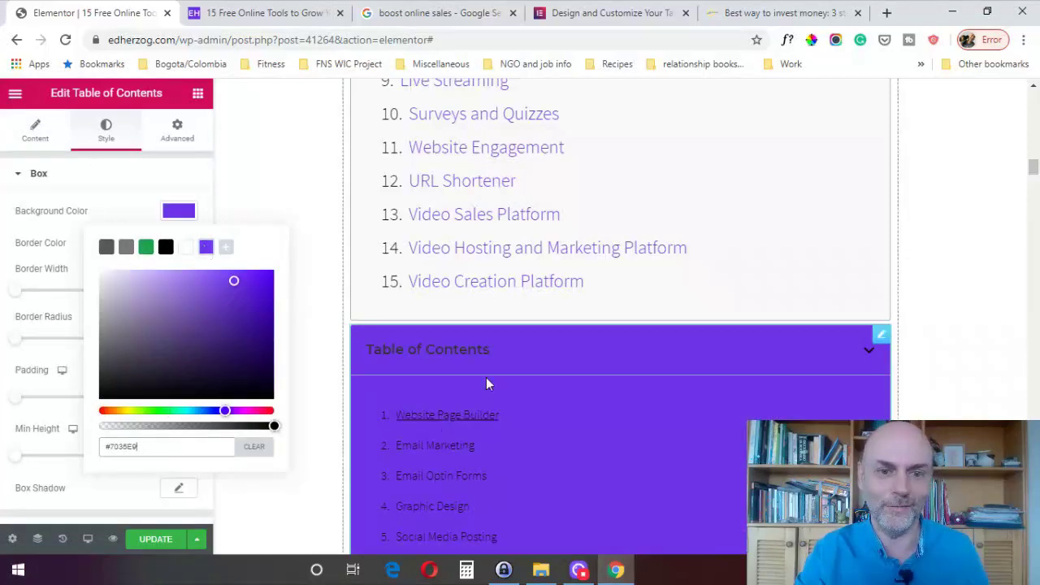
pyautogui.click(186, 249)
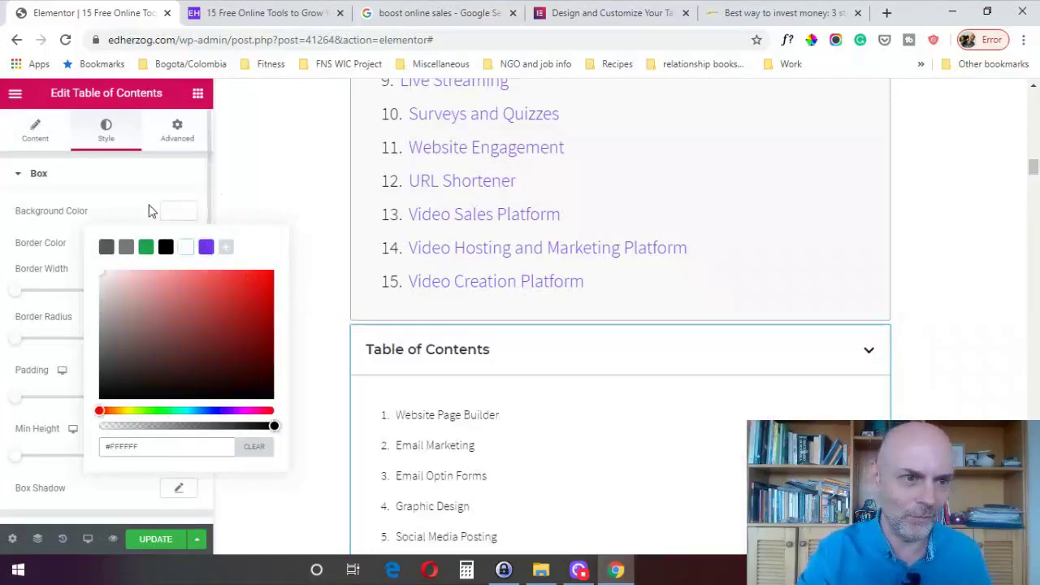
pyautogui.click(93, 195)
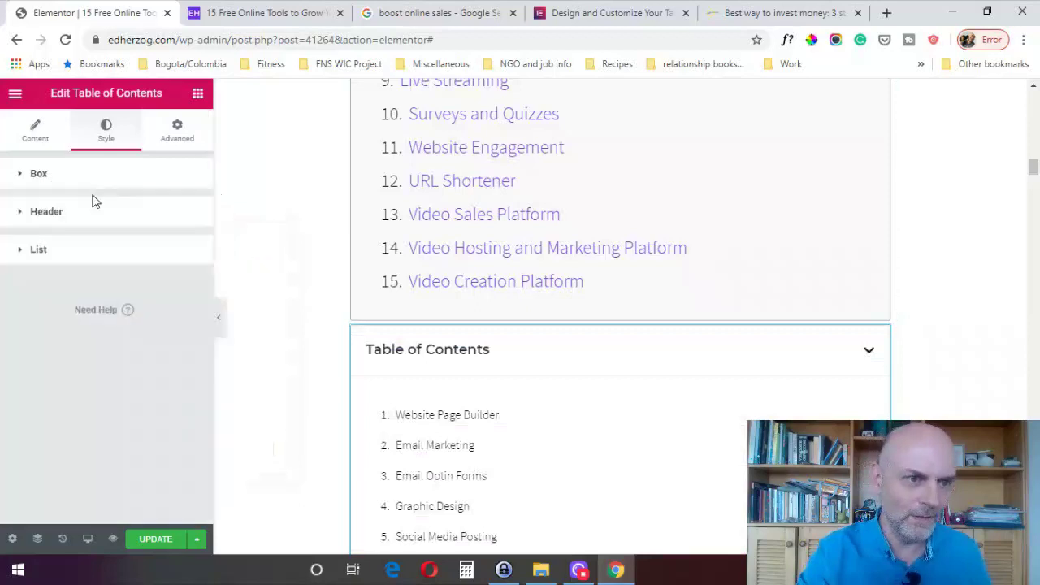
pyautogui.click(48, 181)
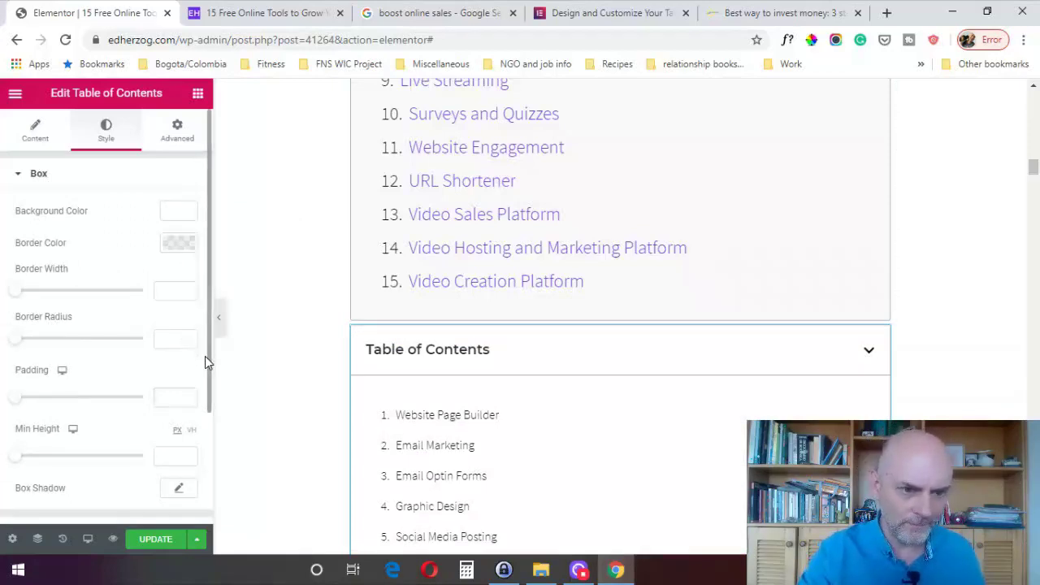
pyautogui.moveTo(208, 370); pyautogui.dragTo(206, 457)
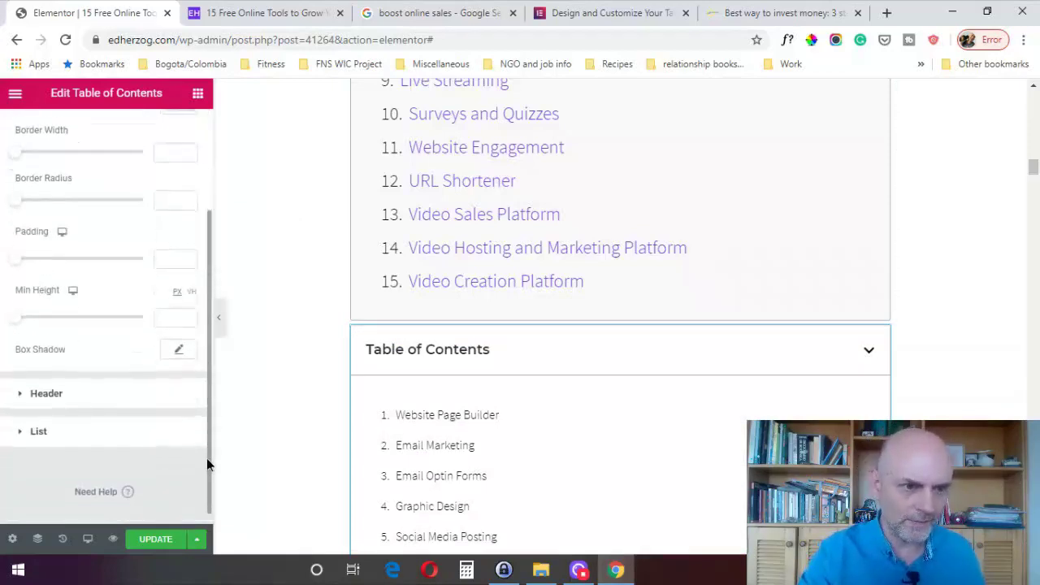
# Set the header background to white after trying green
pyautogui.click(42, 394)
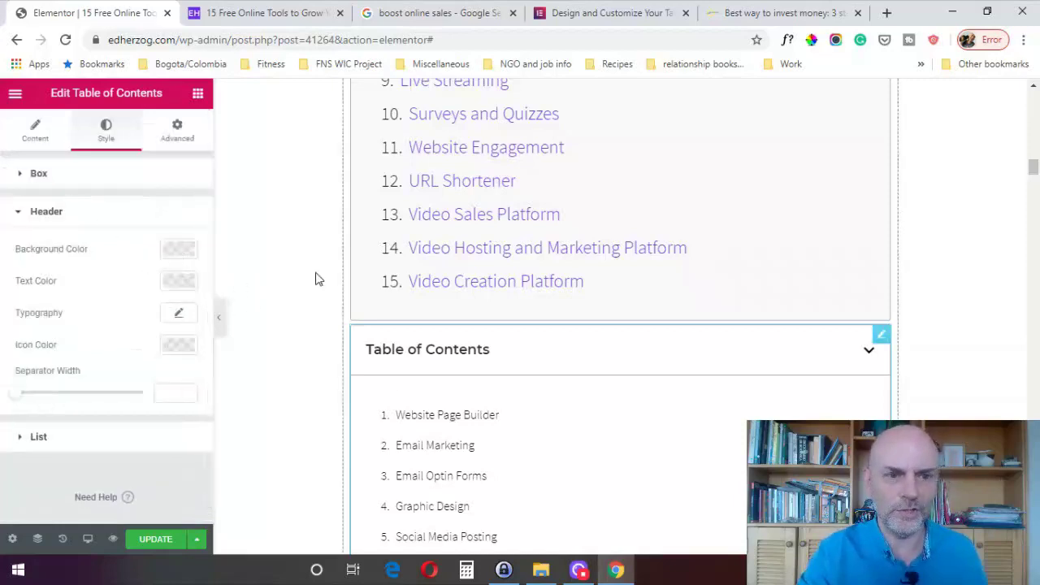
pyautogui.click(180, 256)
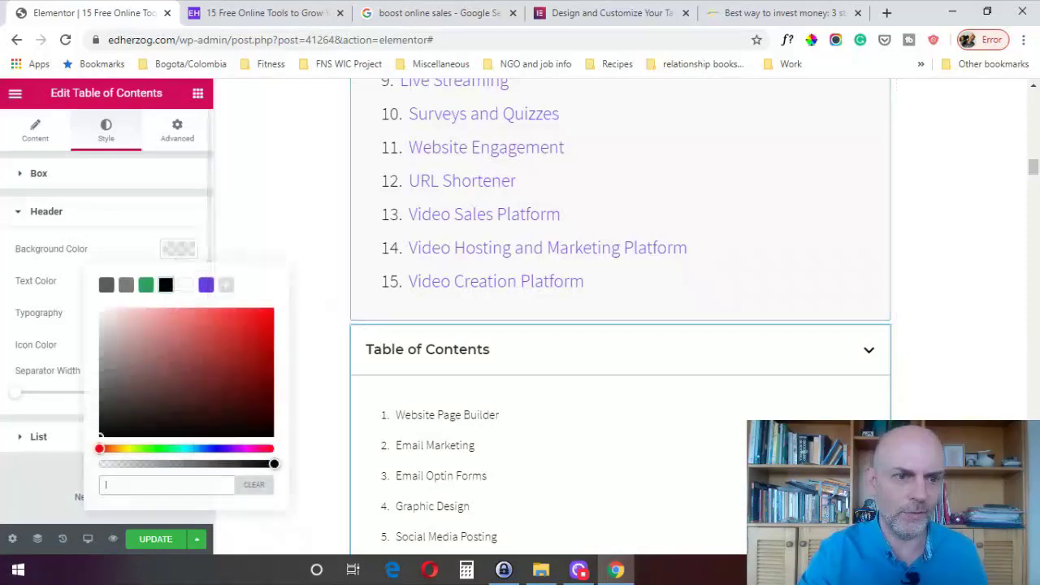
pyautogui.click(146, 291)
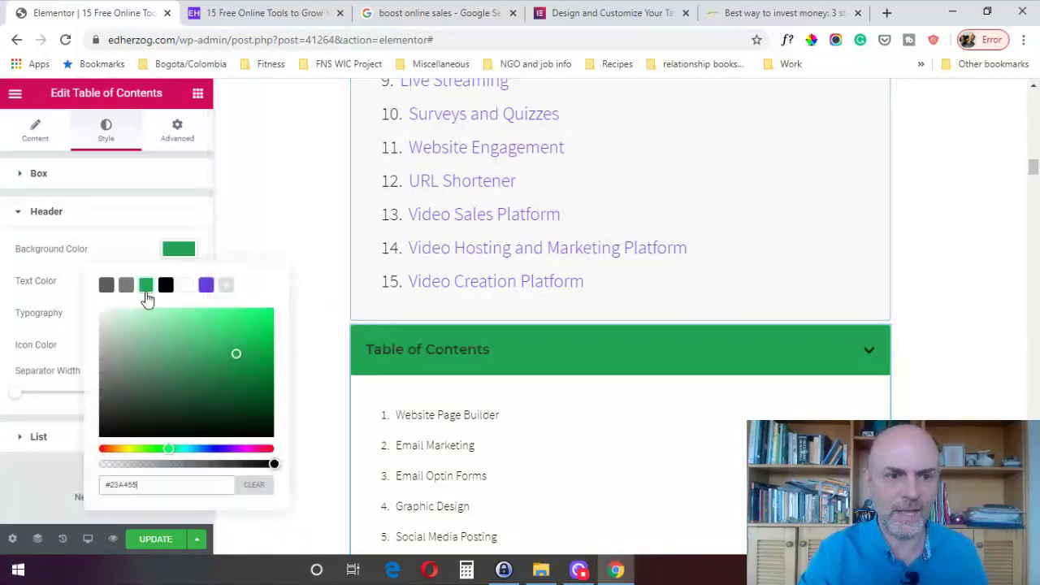
pyautogui.click(184, 288)
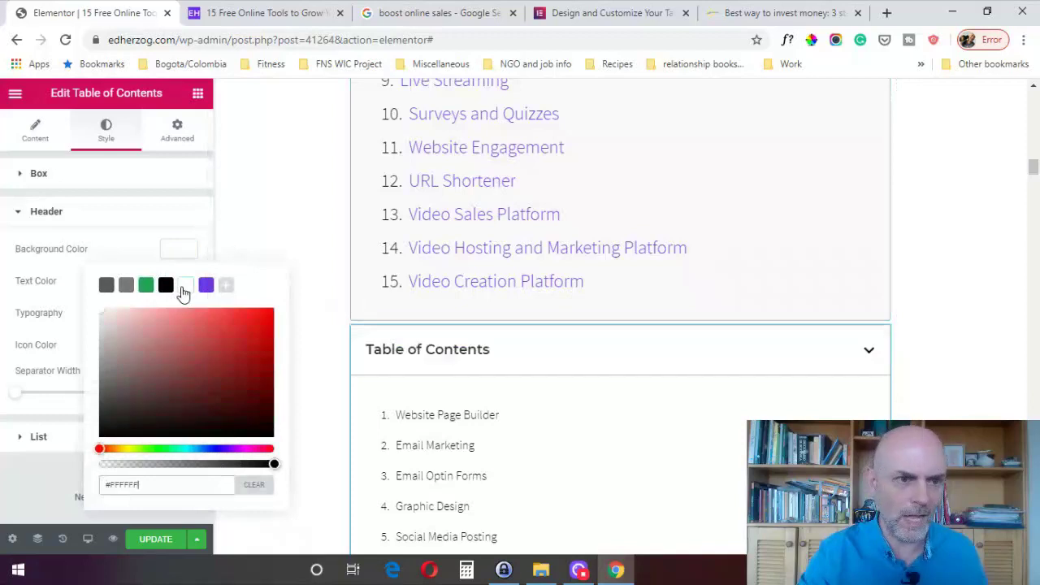
pyautogui.click(64, 273)
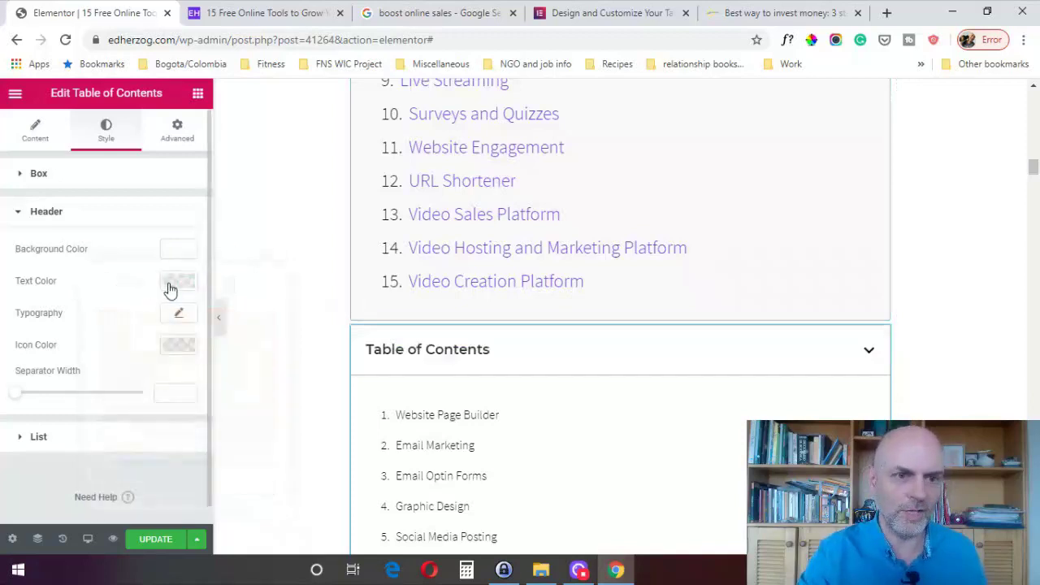
# Try green, black and purple header text colours, then clear it back to default
pyautogui.click(172, 284)
pyautogui.click(144, 318)
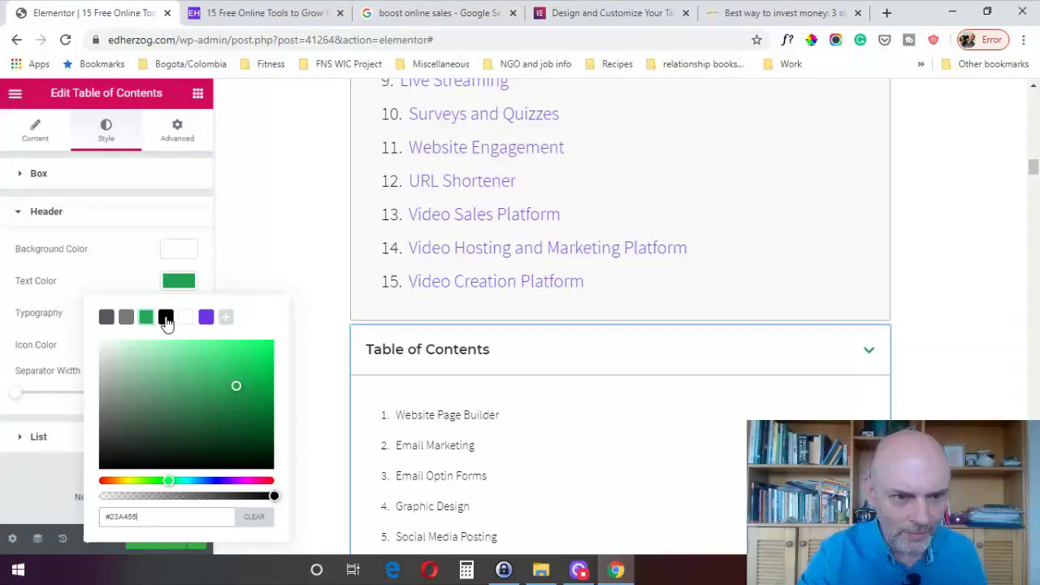
pyautogui.click(166, 318)
pyautogui.click(206, 319)
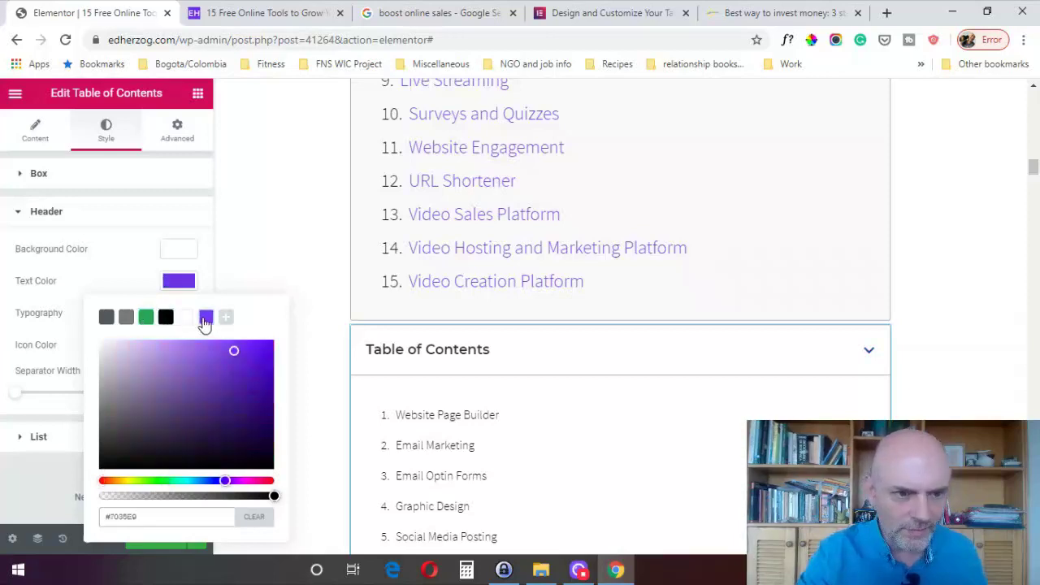
pyautogui.click(176, 282)
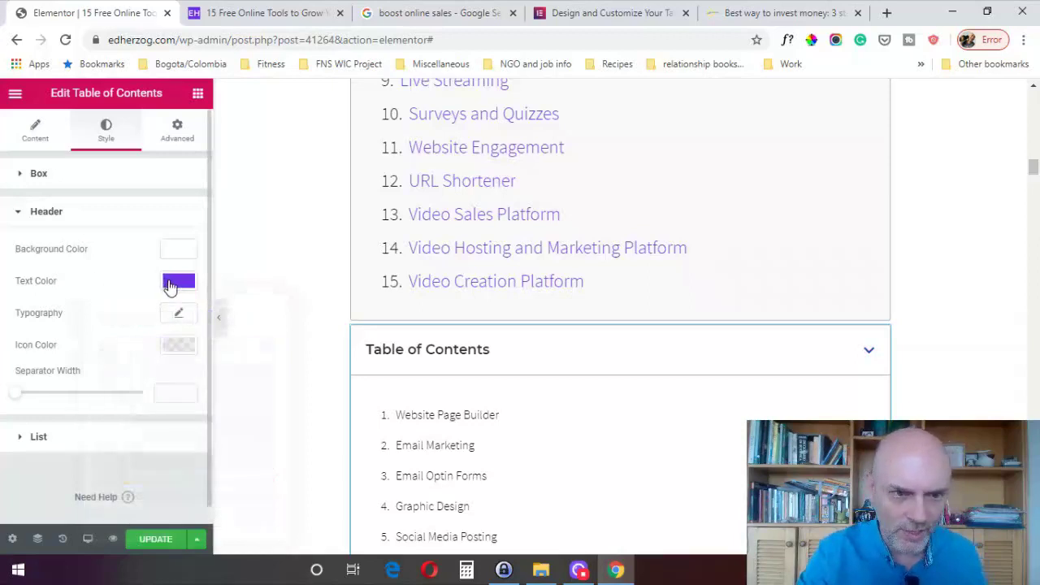
pyautogui.click(167, 284)
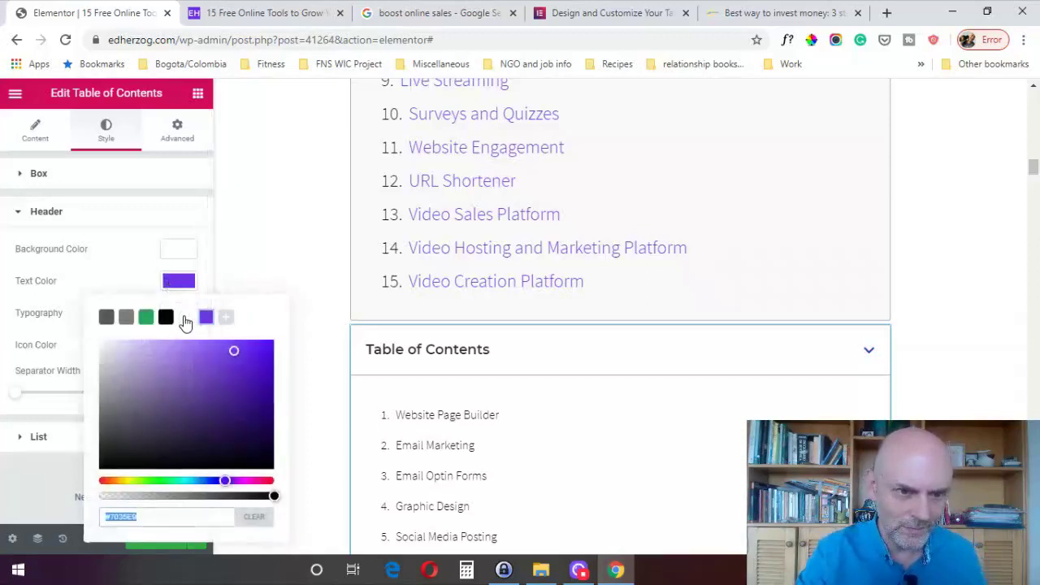
pyautogui.press('BackSpace')
pyautogui.press('Escape')
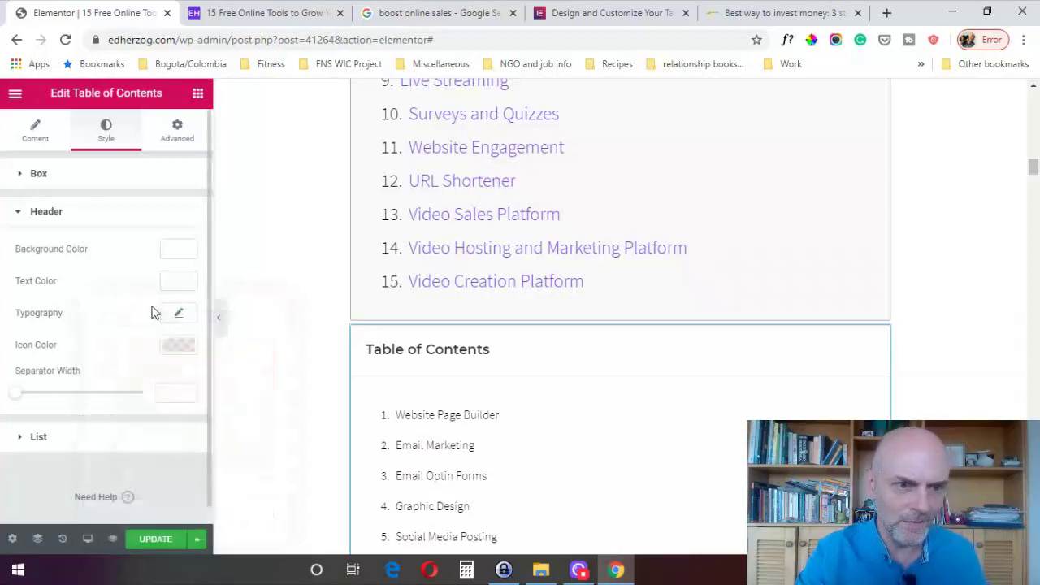
pyautogui.click(177, 316)
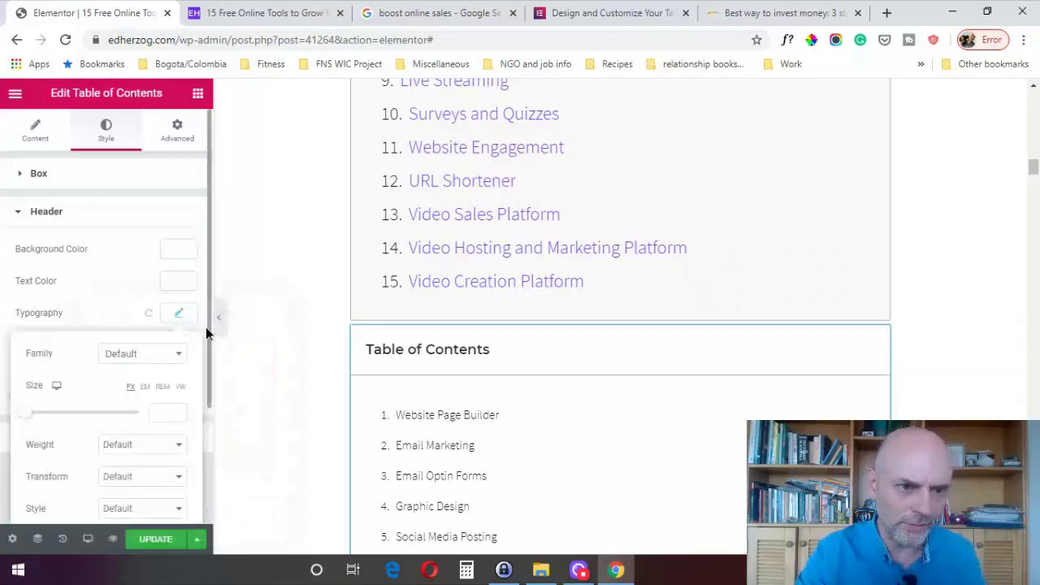
# Leave header typography unchanged, set Separator Width to 0, and compare with the list above
pyautogui.scroll(-2, 206, 326)
pyautogui.click(205, 327)
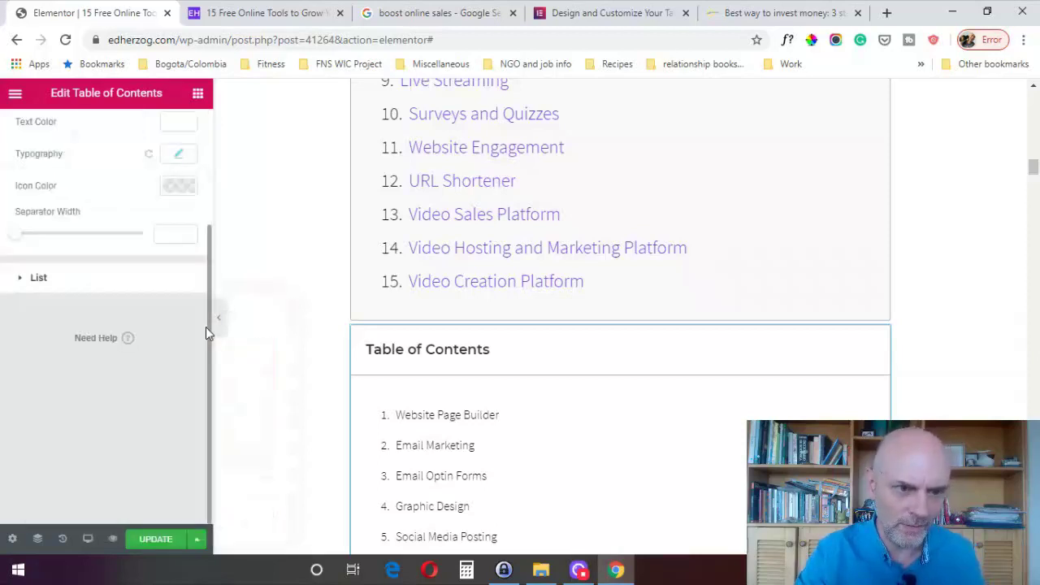
pyautogui.click(173, 157)
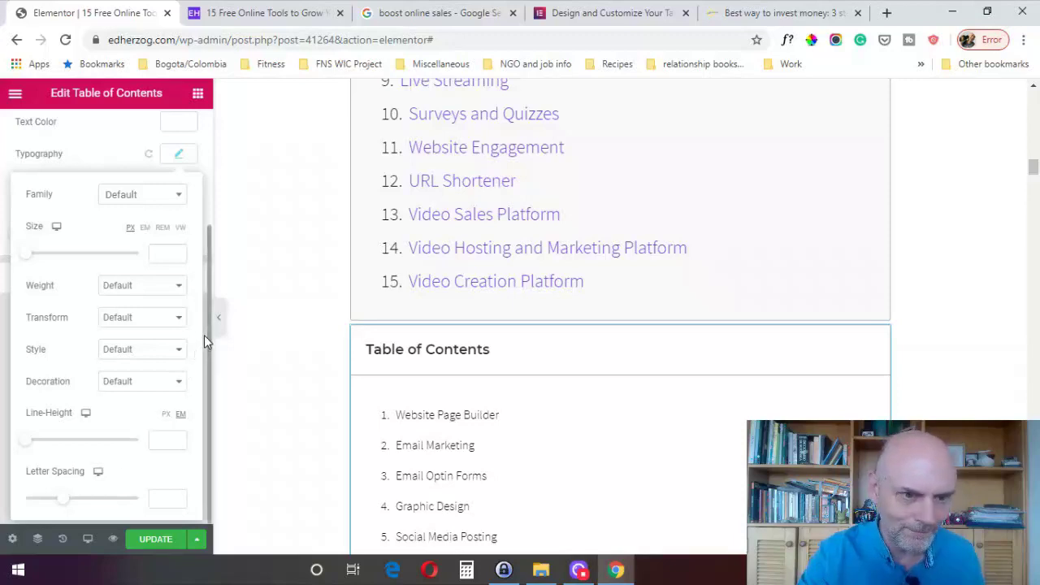
pyautogui.click(206, 421)
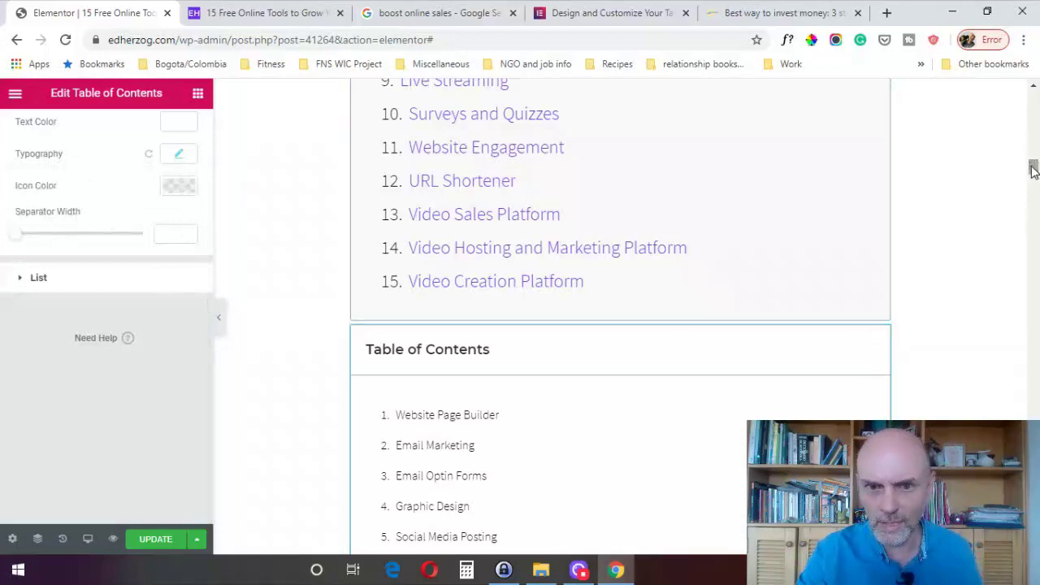
pyautogui.moveTo(1033, 167); pyautogui.dragTo(1033, 177)
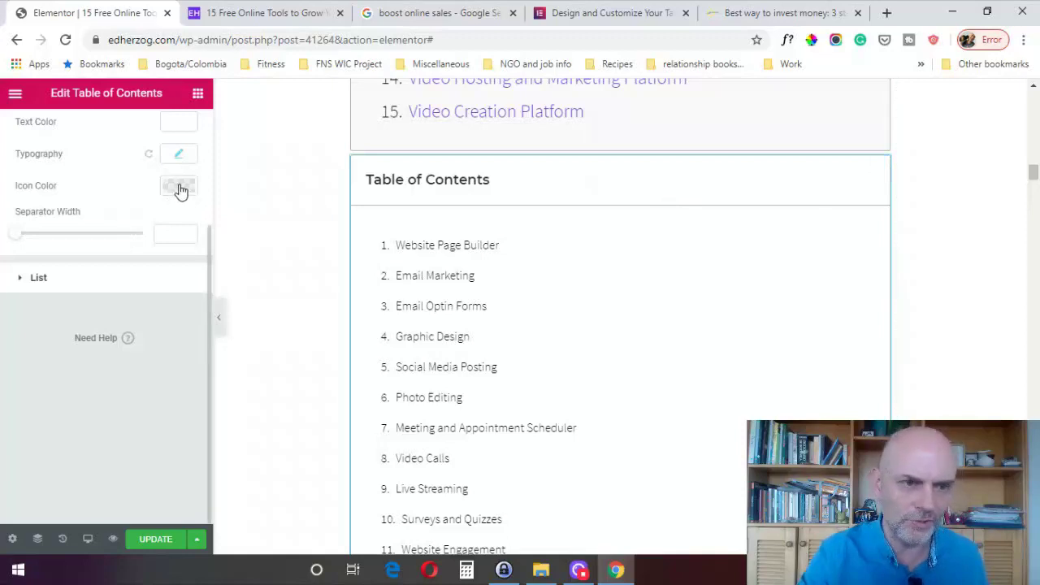
pyautogui.moveTo(22, 242); pyautogui.dragTo(0, 290)
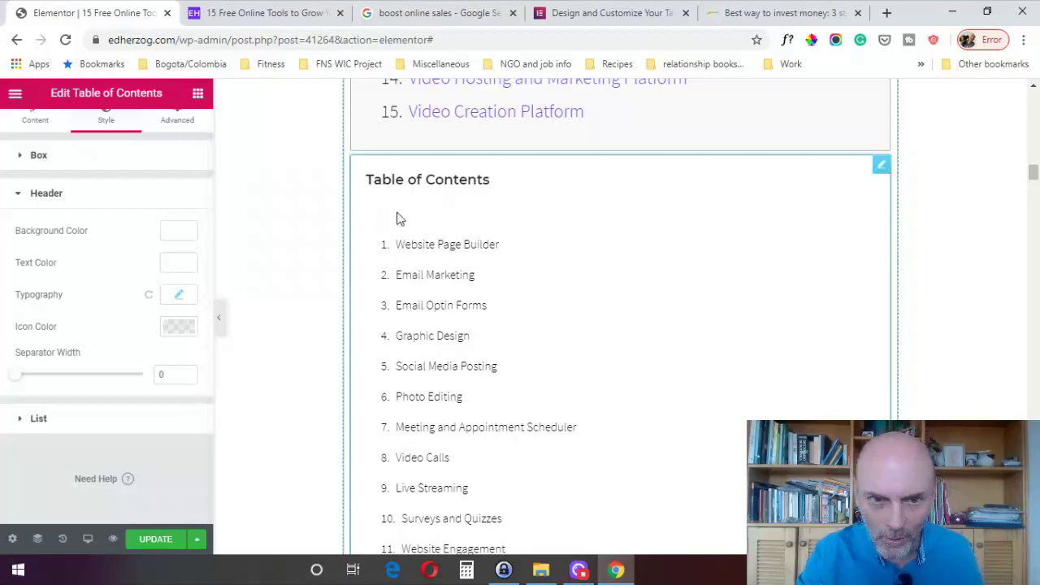
pyautogui.moveTo(1033, 173); pyautogui.dragTo(1034, 147)
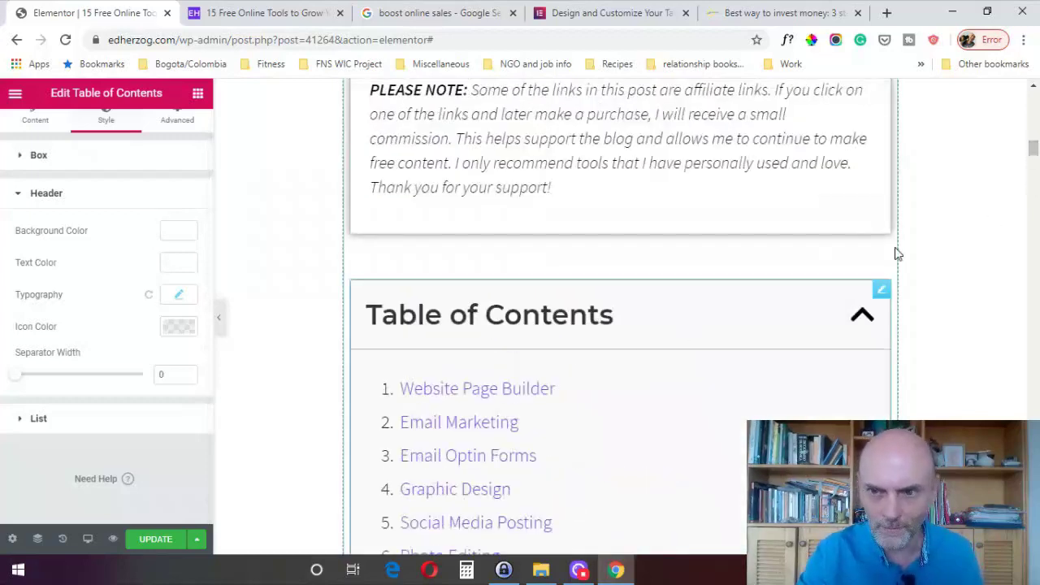
pyautogui.moveTo(1033, 153); pyautogui.dragTo(1032, 177)
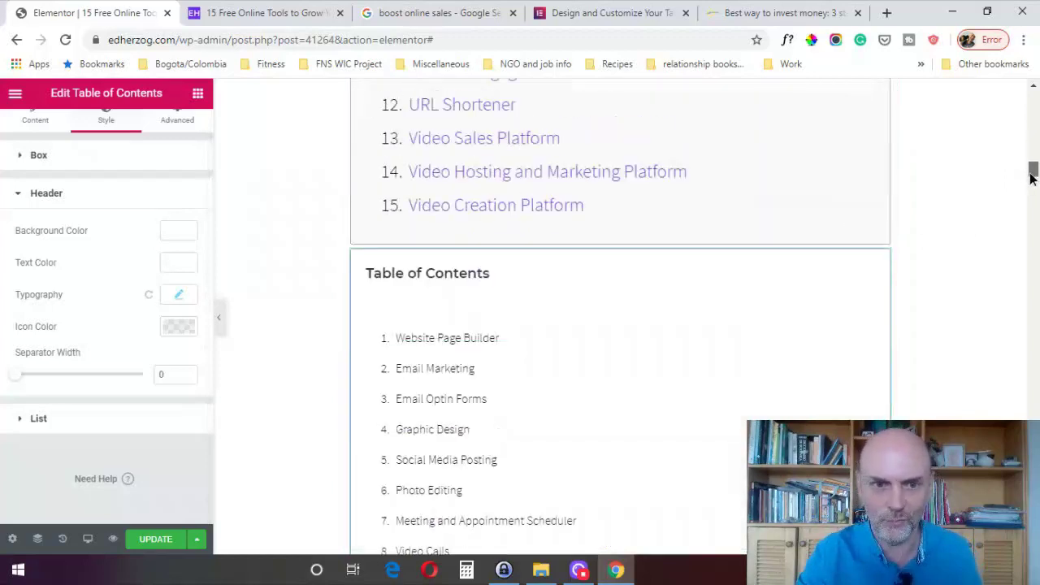
# Switch off underlining for the list entries in Style > List > Normal
pyautogui.click(33, 419)
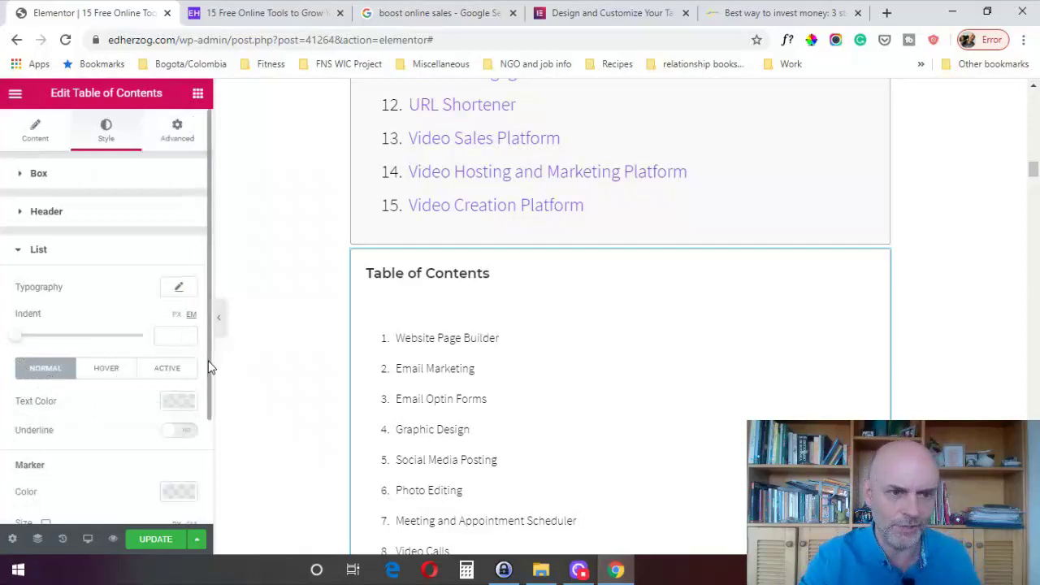
pyautogui.scroll(-2, 206, 390)
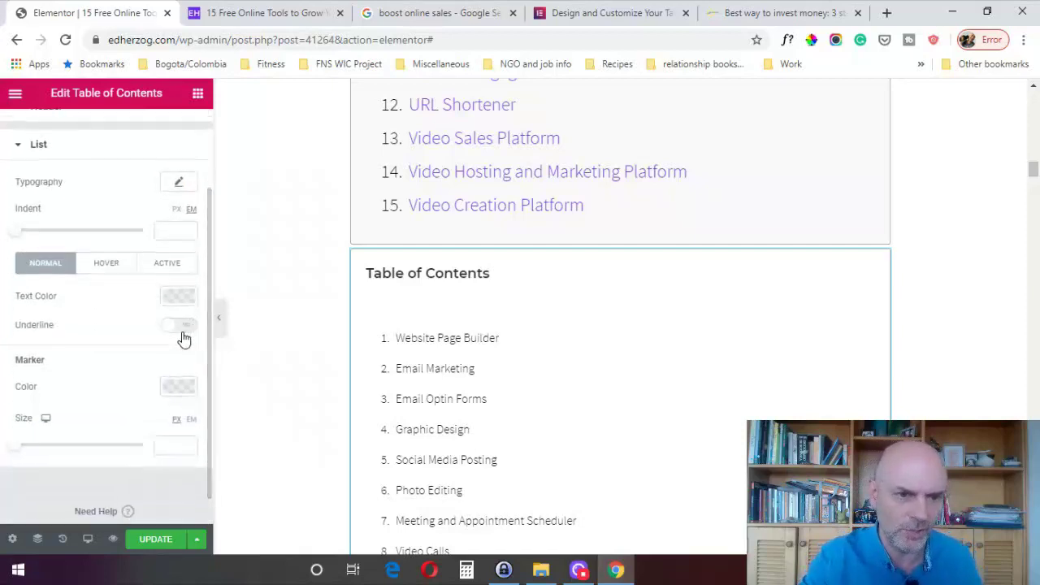
pyautogui.click(182, 301)
pyautogui.click(183, 303)
pyautogui.click(186, 328)
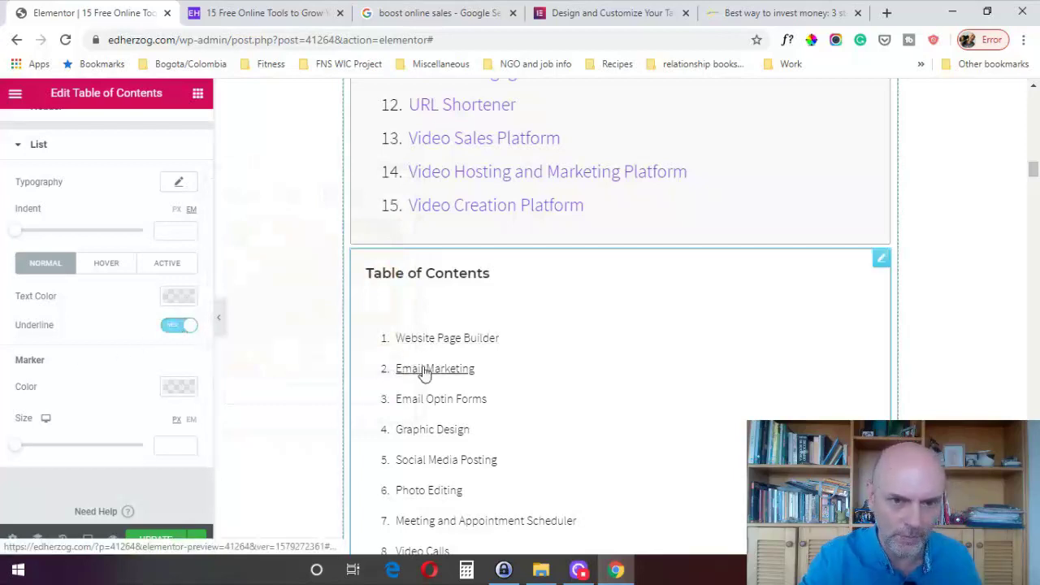
# Try a reddish list text colour, then set it to black (#000000)
pyautogui.click(181, 327)
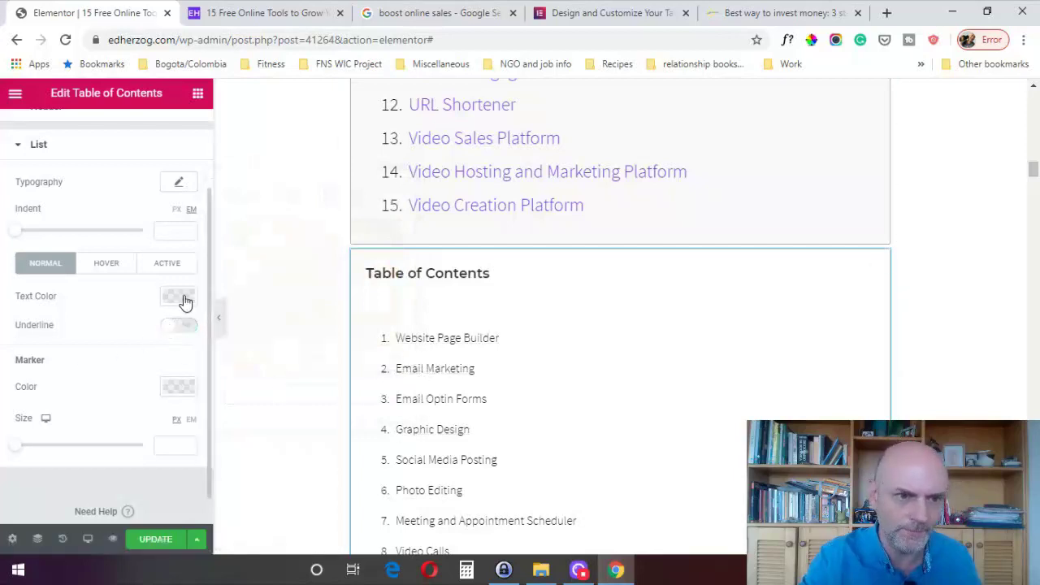
pyautogui.click(184, 299)
pyautogui.click(282, 252)
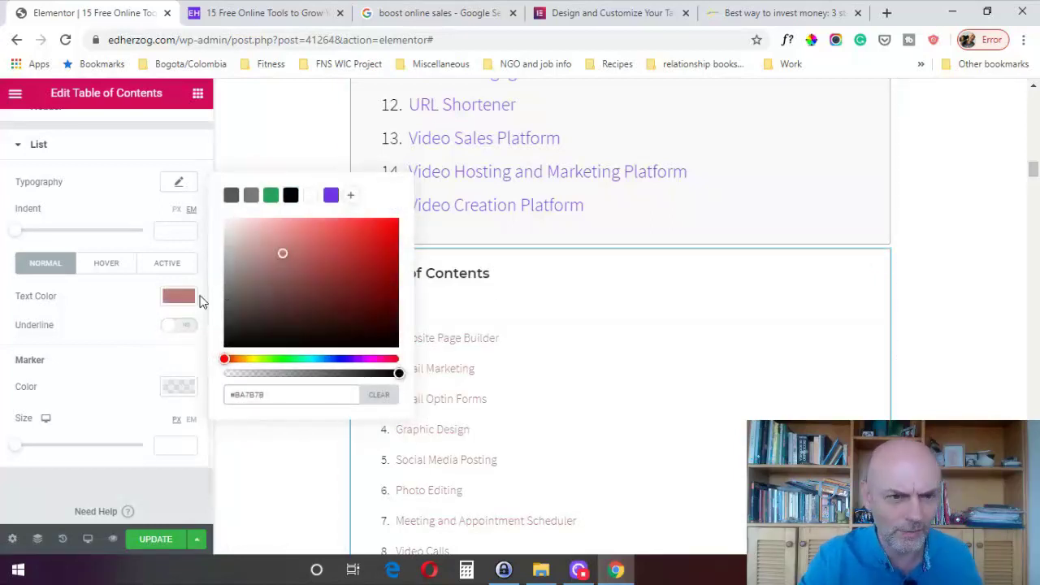
pyautogui.click(186, 300)
pyautogui.click(177, 296)
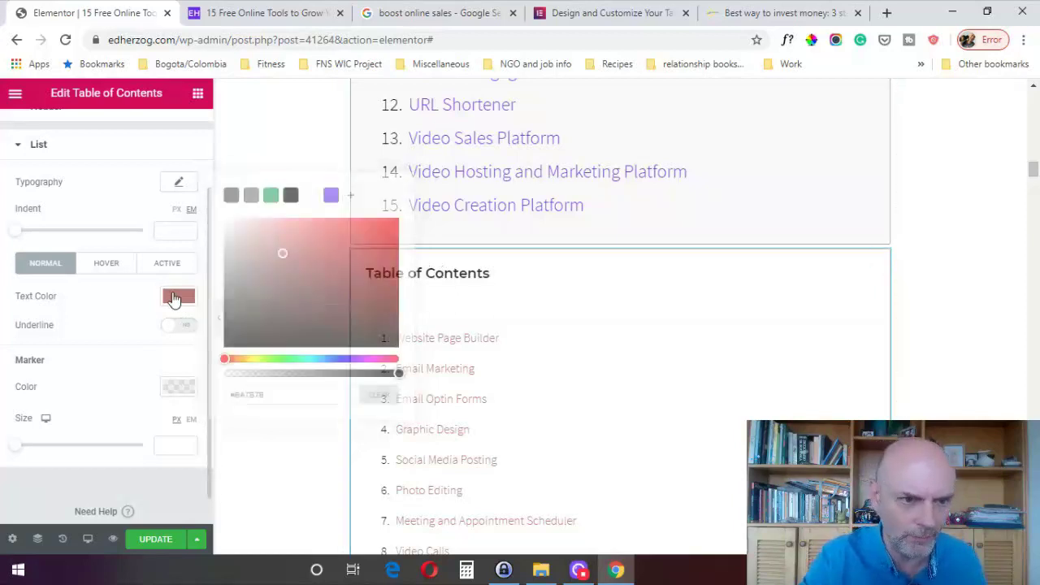
pyautogui.click(293, 196)
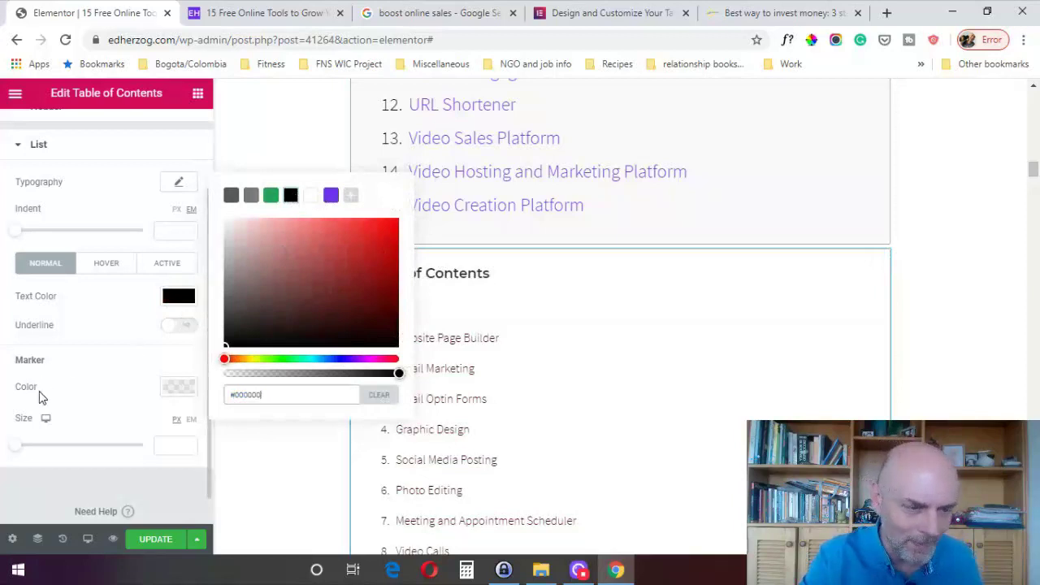
# Try dark brown and white number markers, then clear the marker colour to default
pyautogui.click(174, 392)
pyautogui.click(166, 254)
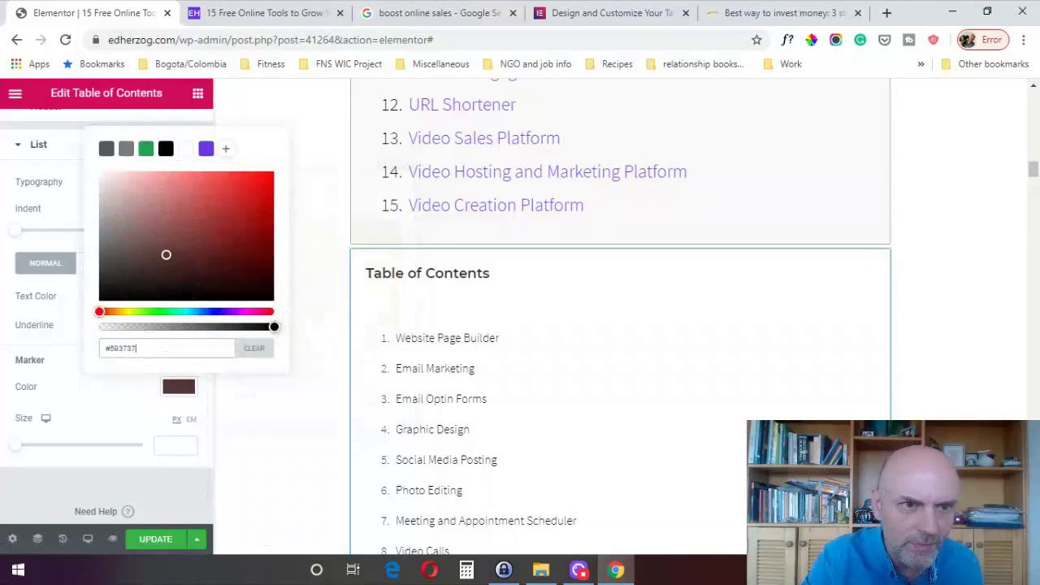
pyautogui.click(186, 149)
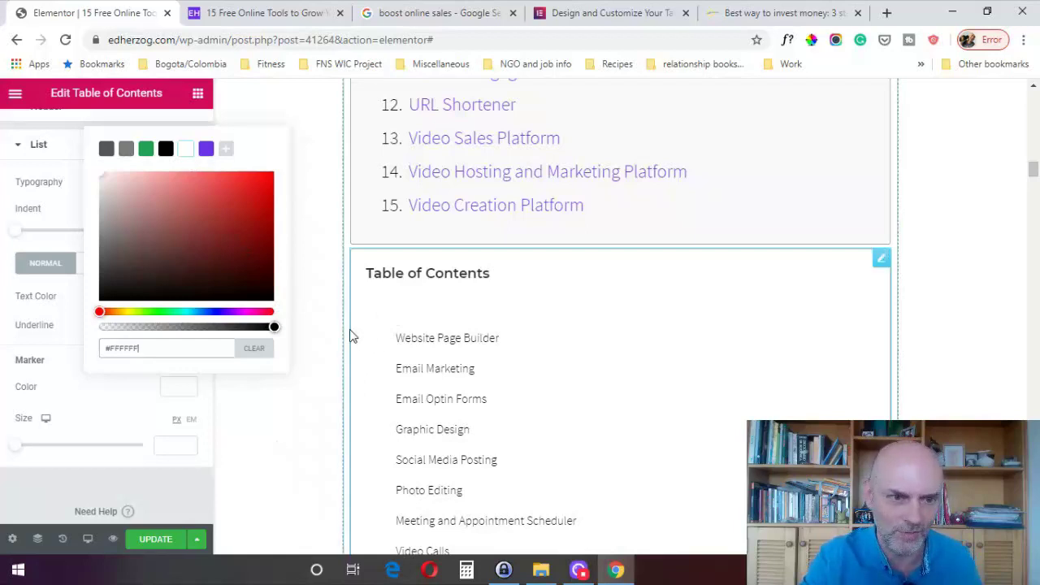
pyautogui.click(248, 354)
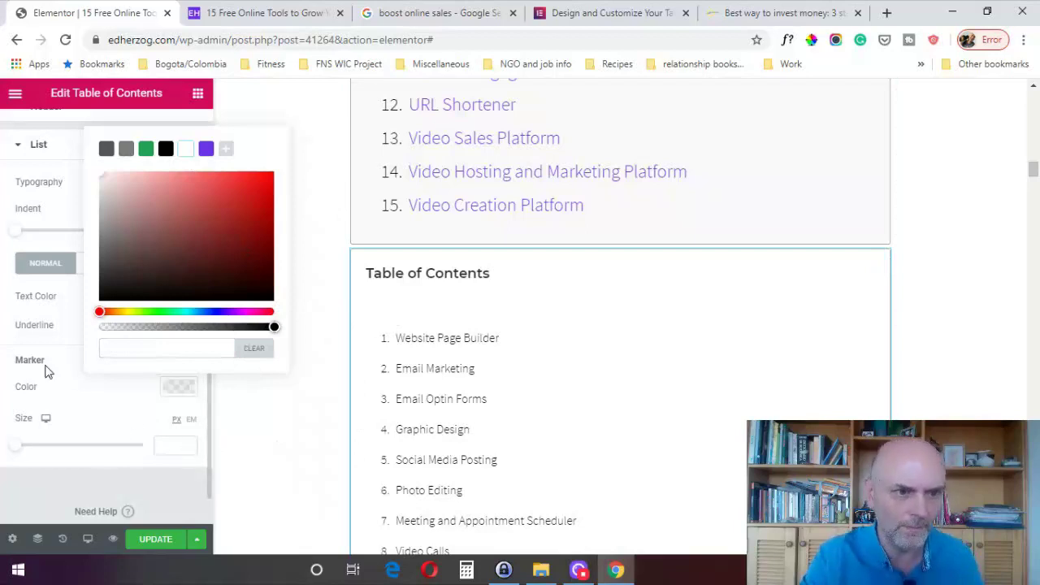
pyautogui.click(316, 355)
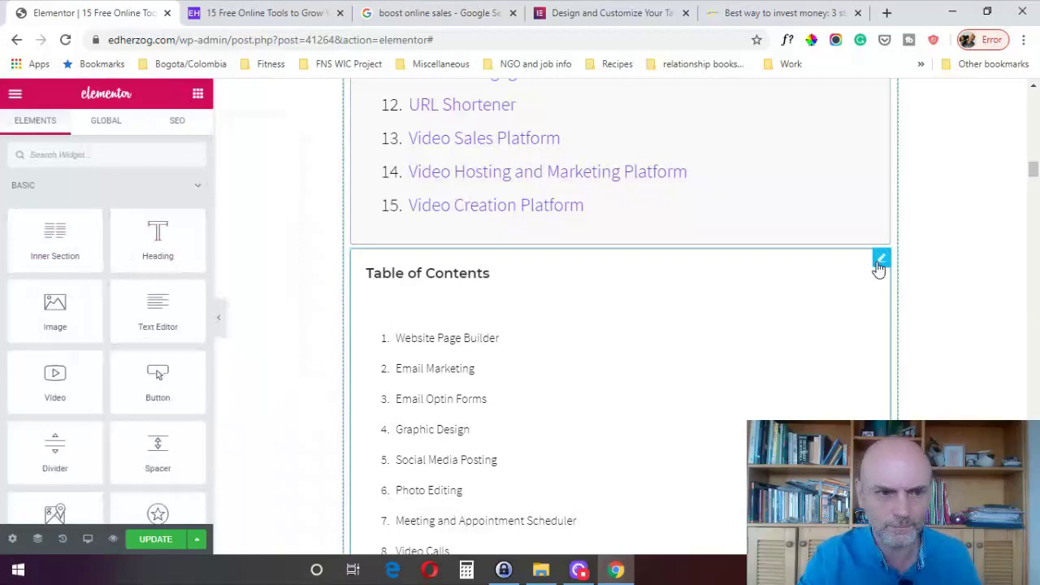
# Compare the list styling across the Hover, Active and Normal states
pyautogui.click(880, 260)
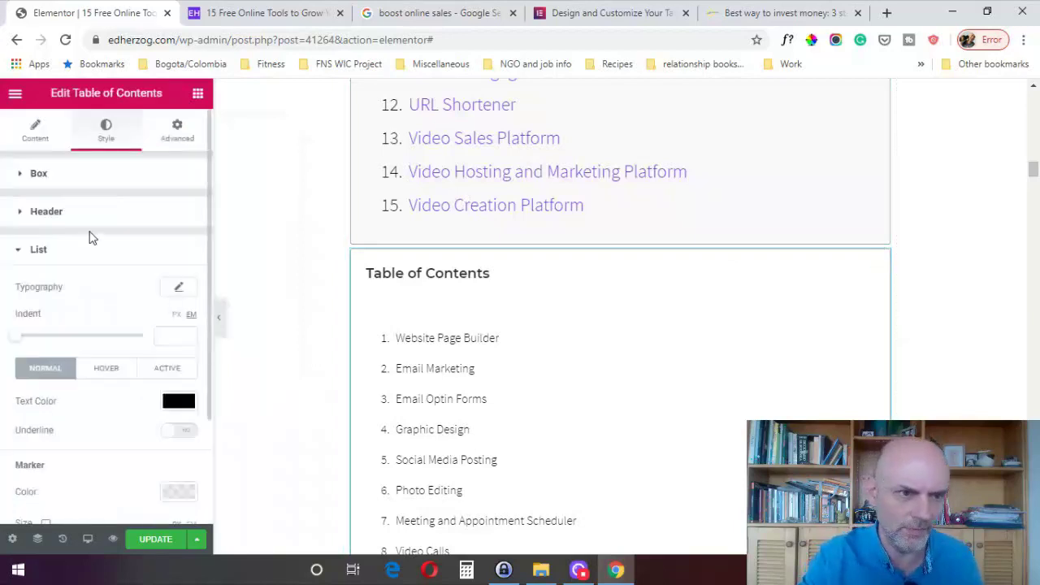
pyautogui.moveTo(208, 268); pyautogui.dragTo(204, 394)
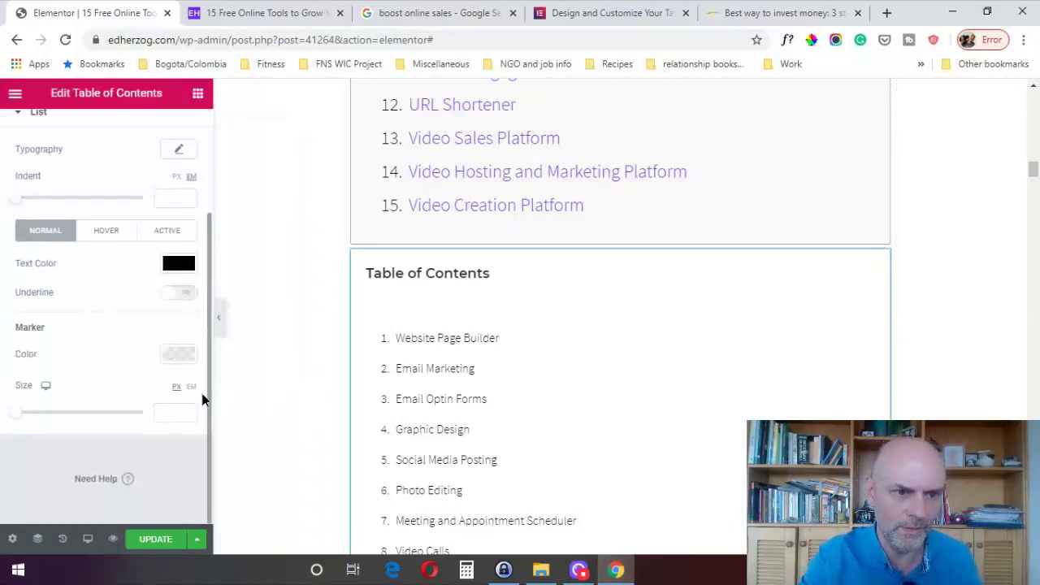
pyautogui.click(115, 235)
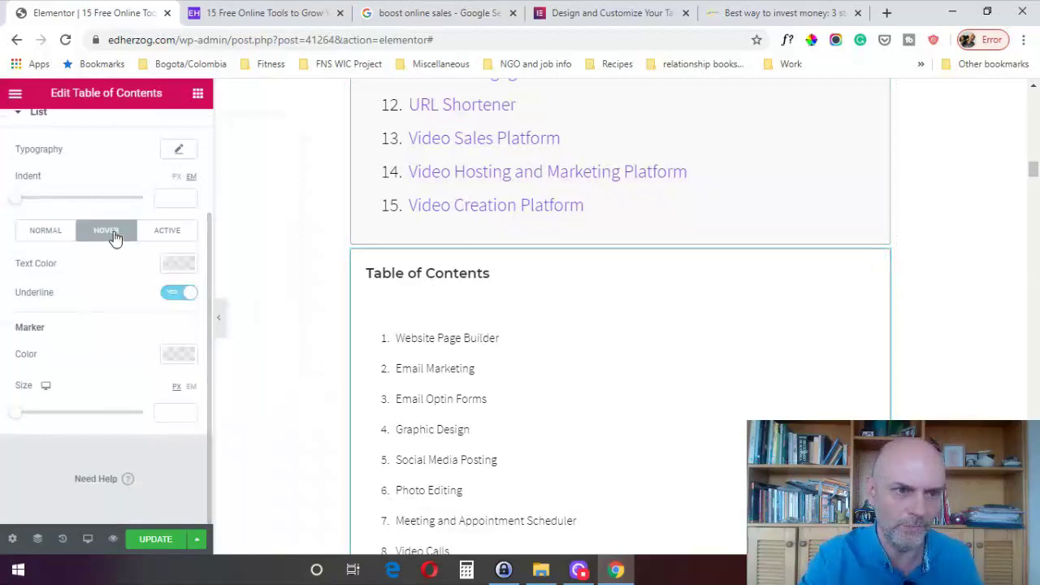
pyautogui.click(167, 240)
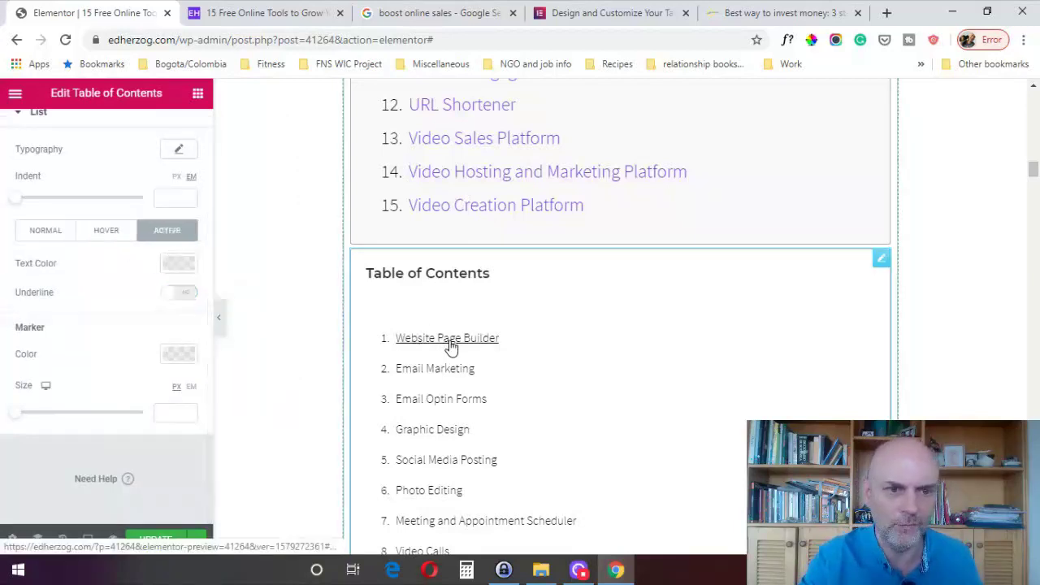
pyautogui.click(50, 239)
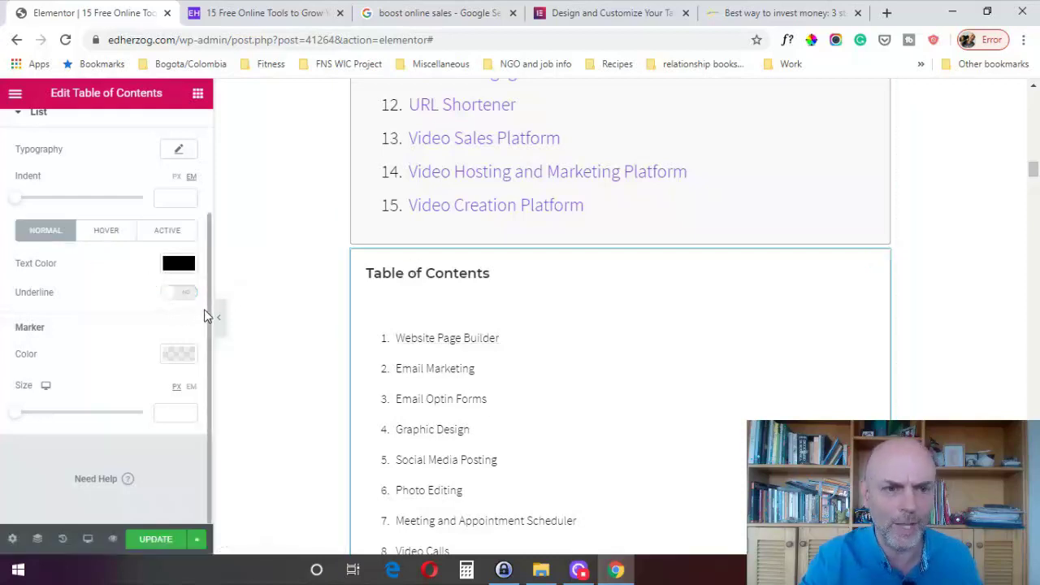
pyautogui.moveTo(209, 310); pyautogui.dragTo(209, 182)
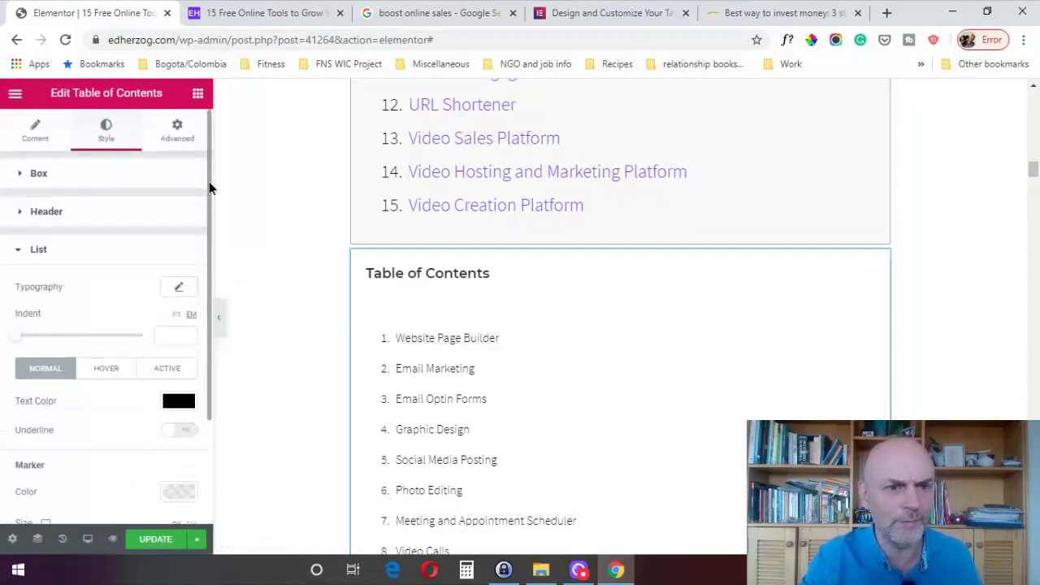
# Open the widget's Advanced settings and scroll to compare the original and restyled TOCs
pyautogui.click(177, 130)
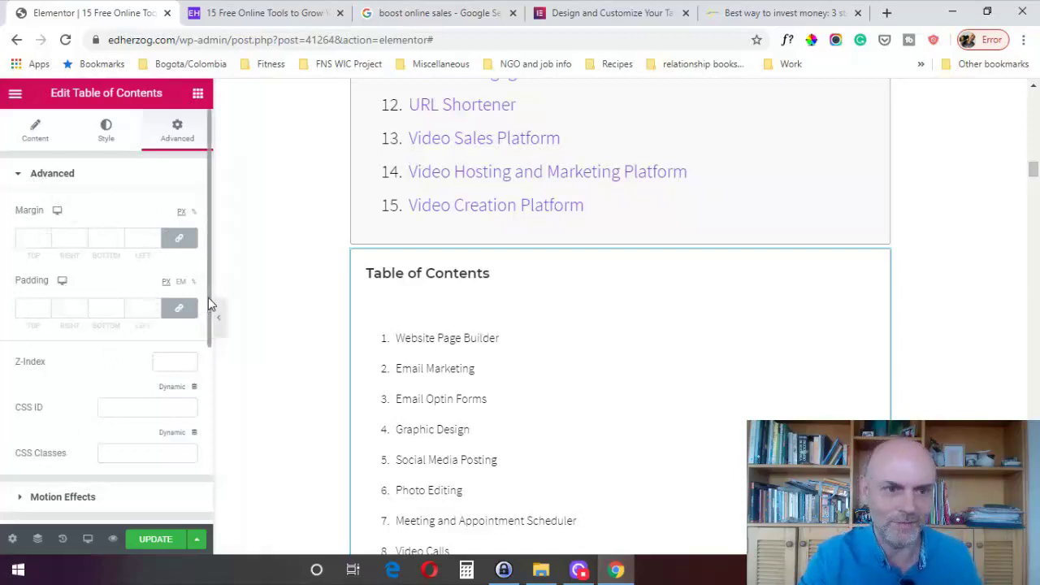
pyautogui.moveTo(209, 301); pyautogui.dragTo(209, 278)
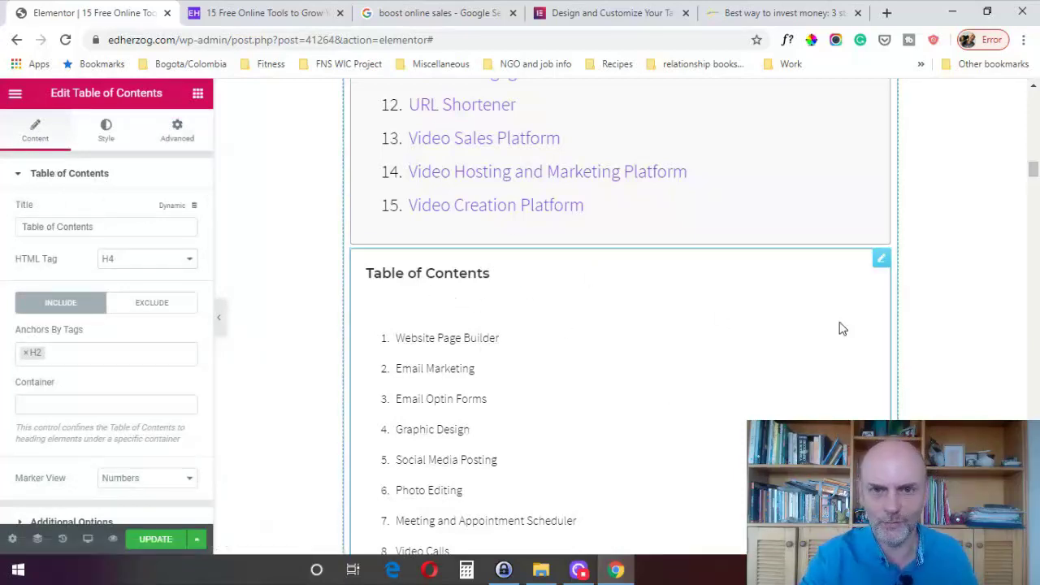
pyautogui.click(1035, 87)
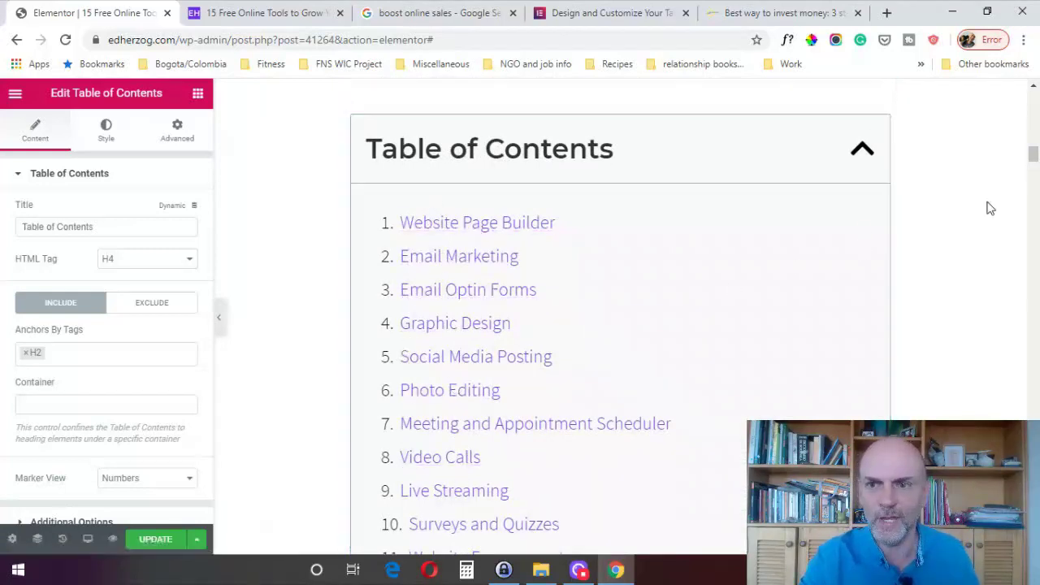
pyautogui.click(1035, 167)
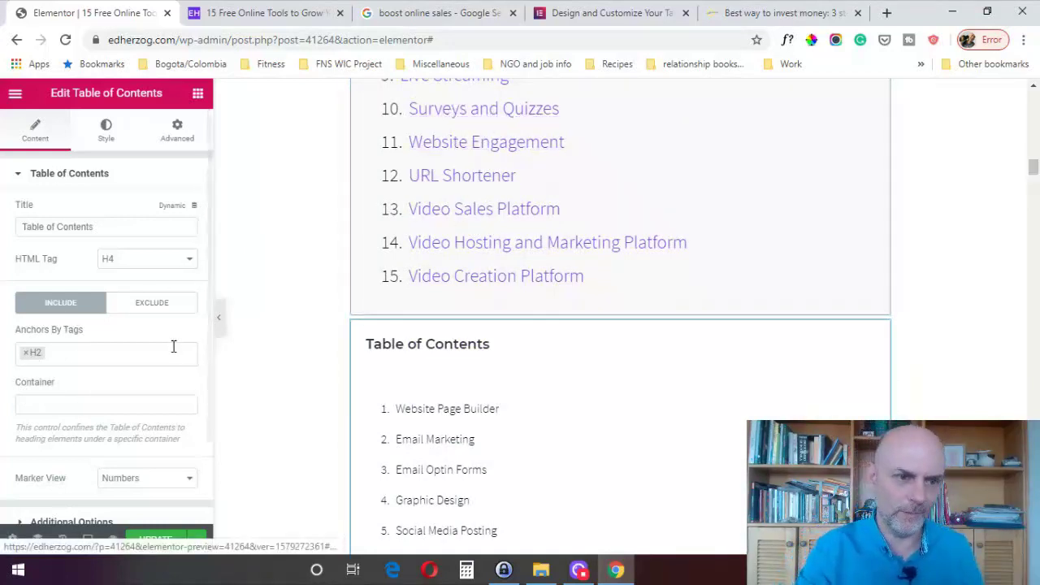
# Select the Container field, then find the Elementor blog comment suggesting 'article' as Container
pyautogui.click(60, 402)
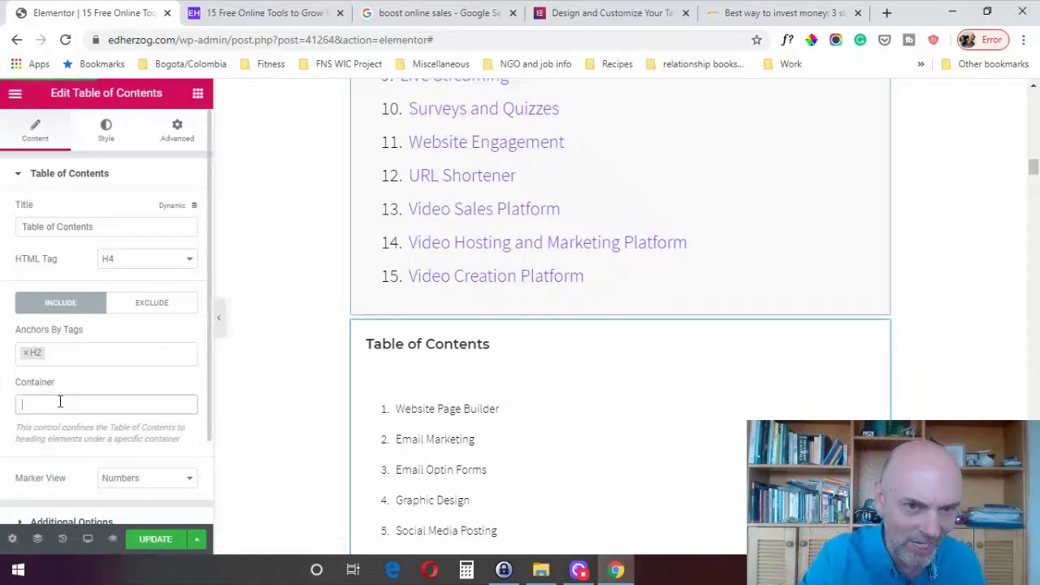
pyautogui.click(587, 14)
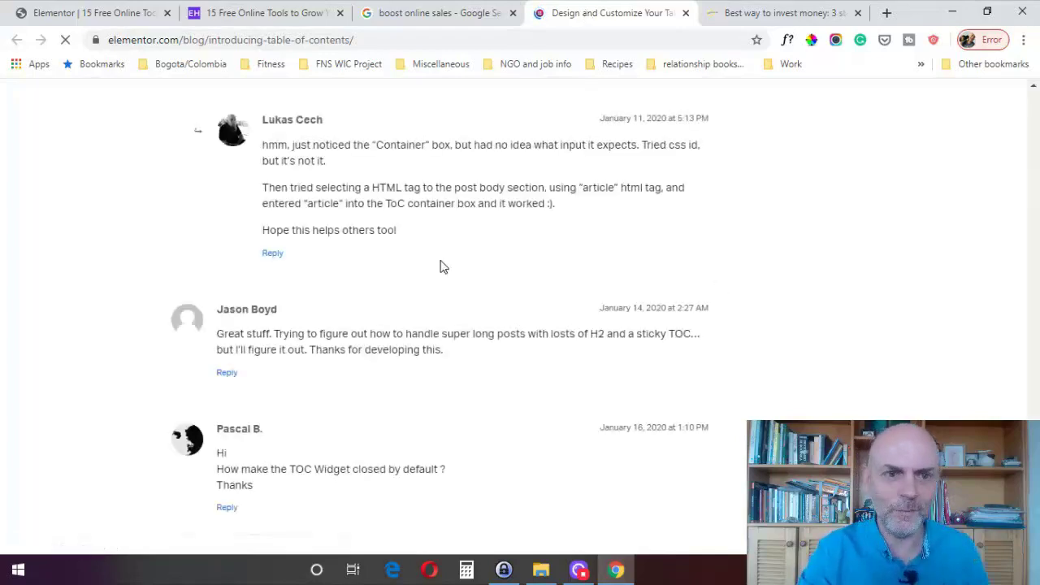
pyautogui.scroll(2, 352, 155)
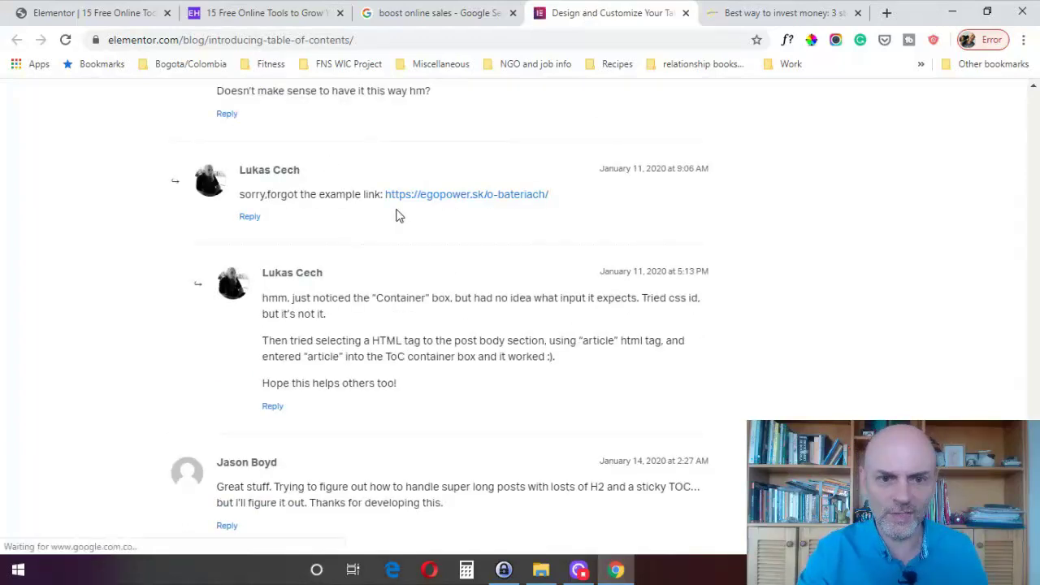
pyautogui.scroll(-1, 422, 276)
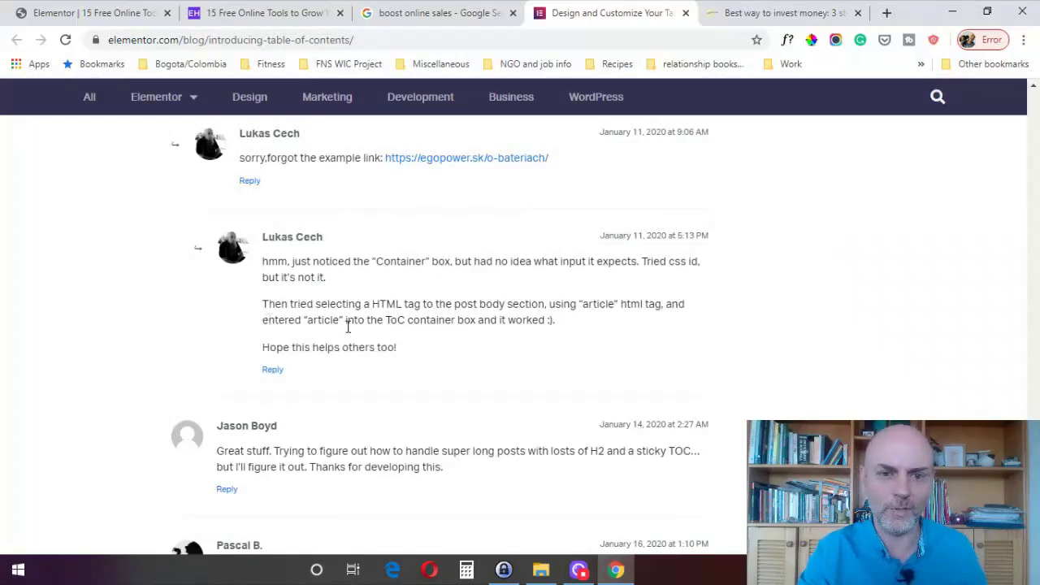
# Enter 'article' as the Container, then delete it after no headings are found
pyautogui.click(126, 10)
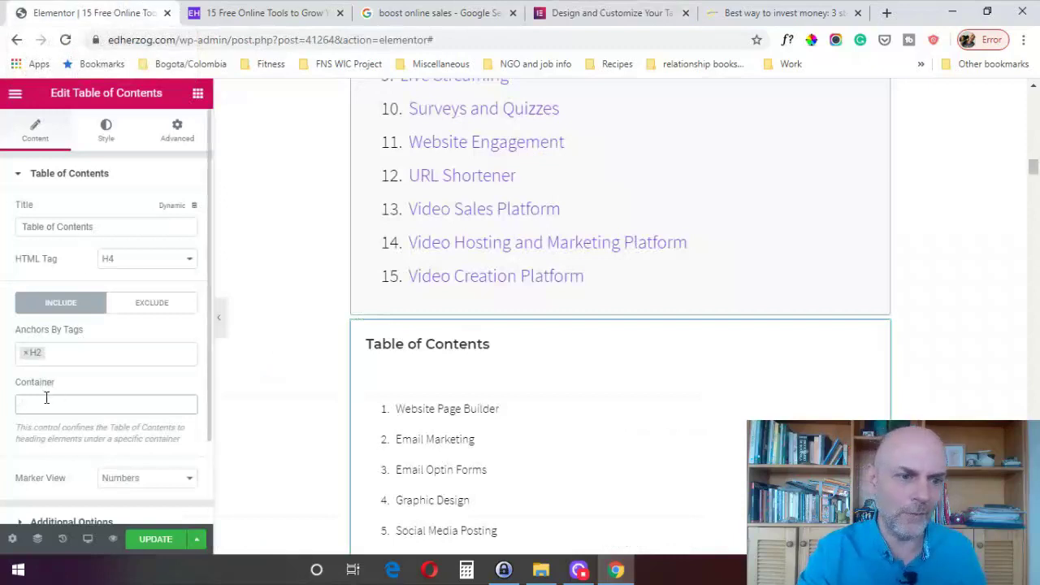
pyautogui.write('ar')
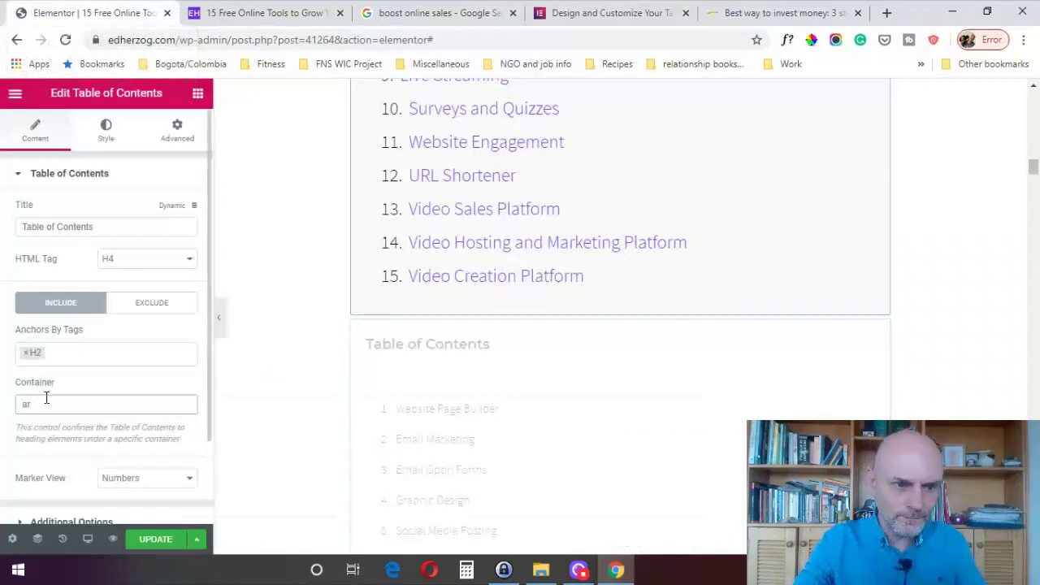
pyautogui.write('ticle')
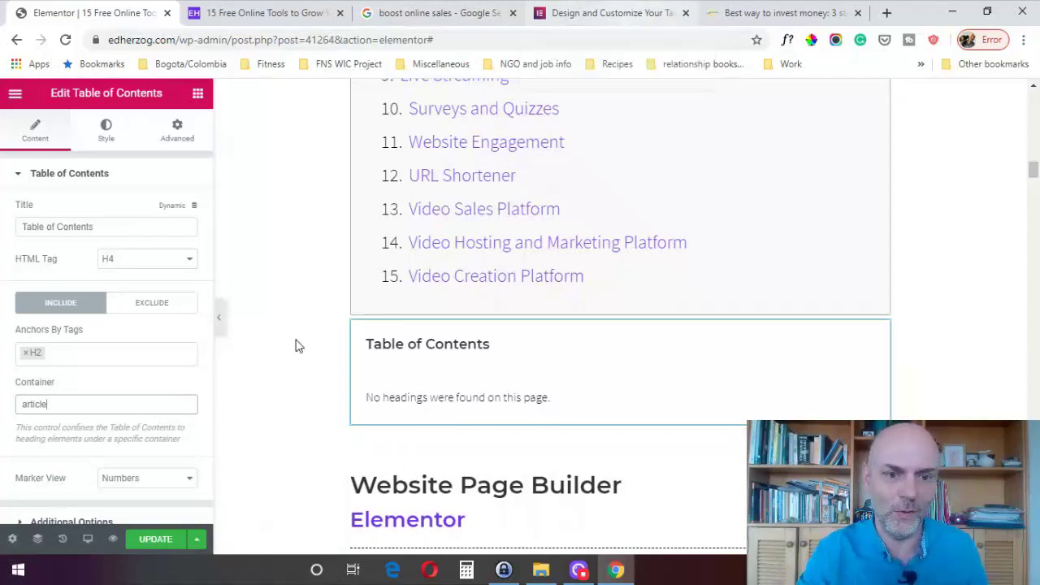
pyautogui.moveTo(65, 404); pyautogui.dragTo(7, 410)
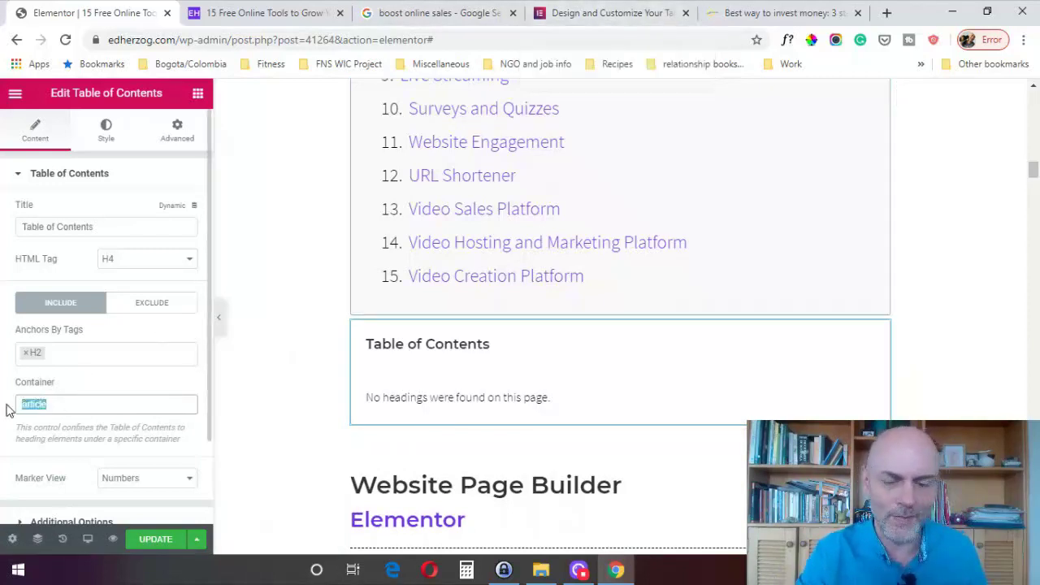
pyautogui.press('BackSpace')
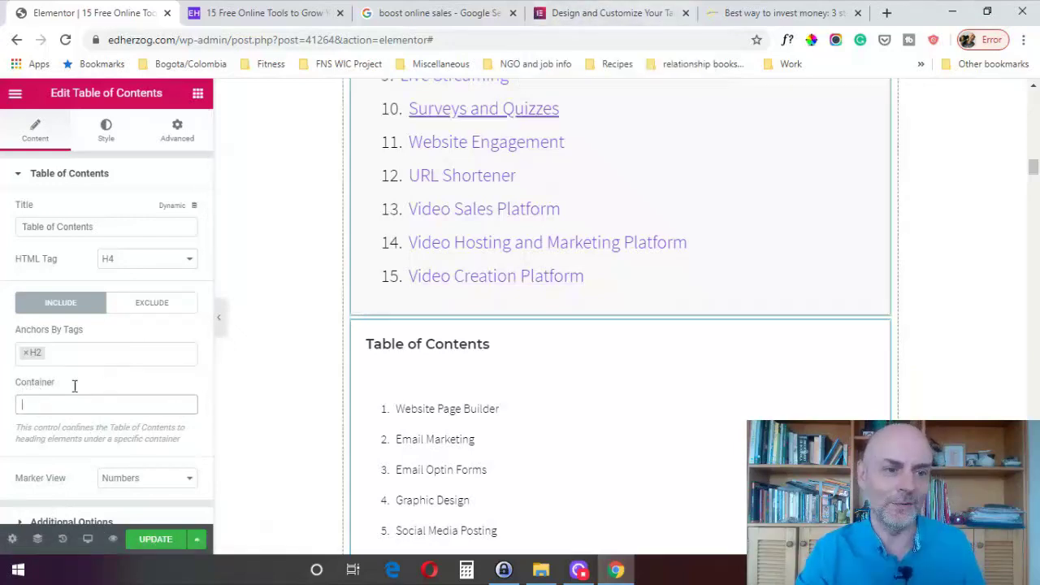
# On the Sensimism post, jump via the TOC to 'What is the best way to invest money?', then 'How NOT to invest money'
pyautogui.click(780, 18)
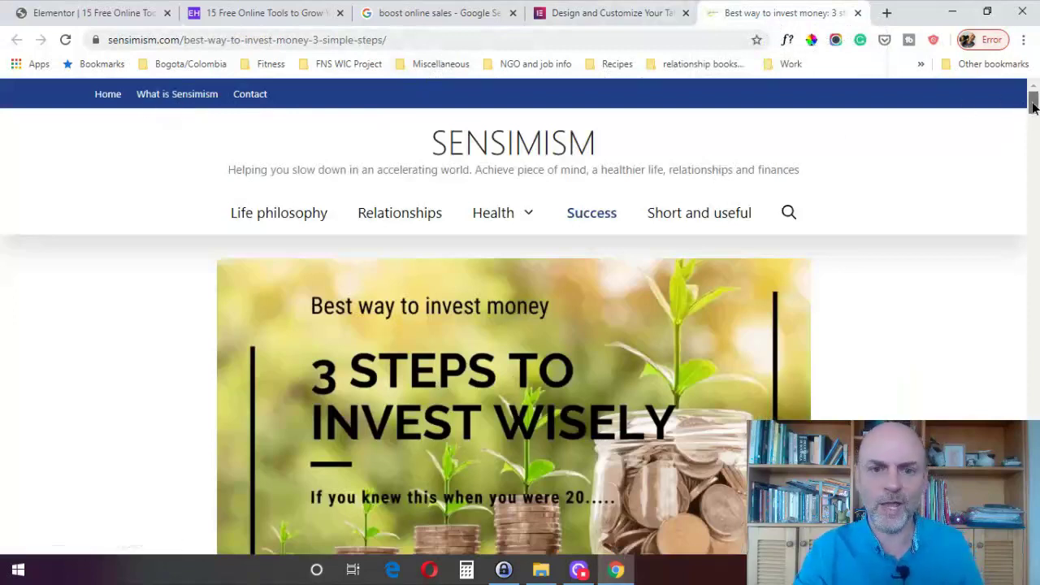
pyautogui.moveTo(1033, 109); pyautogui.dragTo(1034, 130)
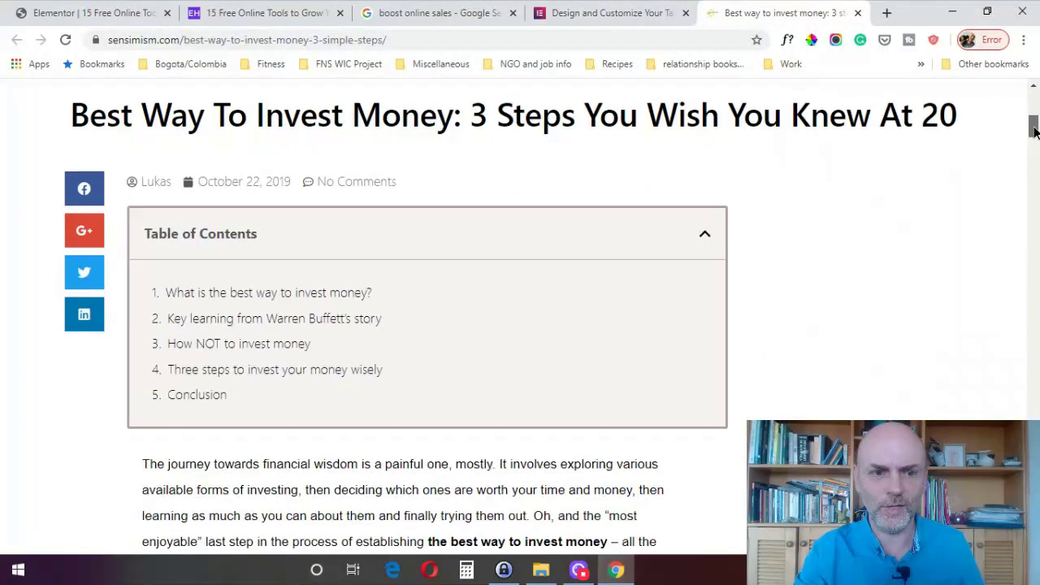
pyautogui.click(244, 298)
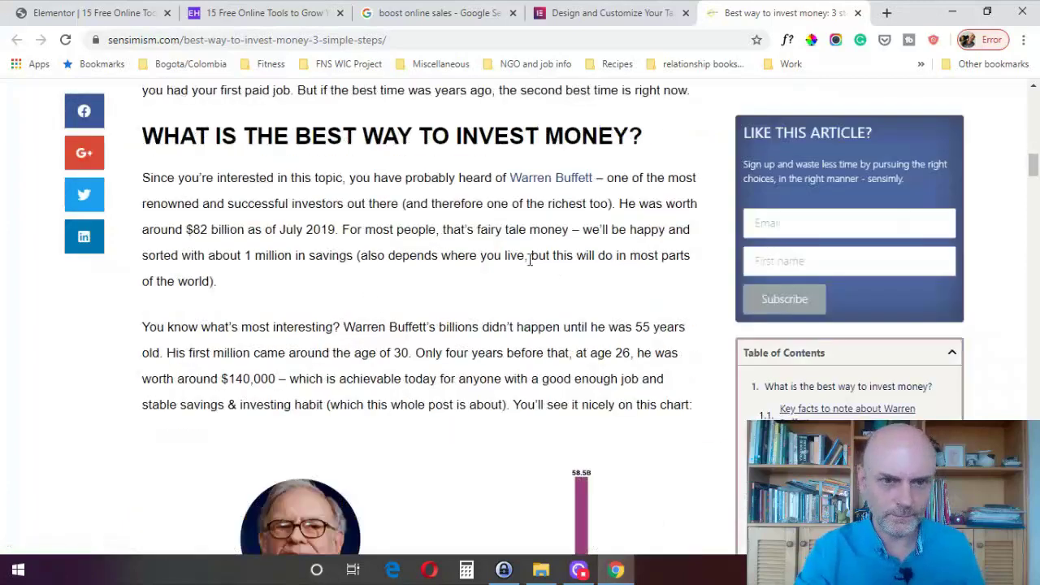
pyautogui.moveTo(1033, 164); pyautogui.dragTo(1036, 137)
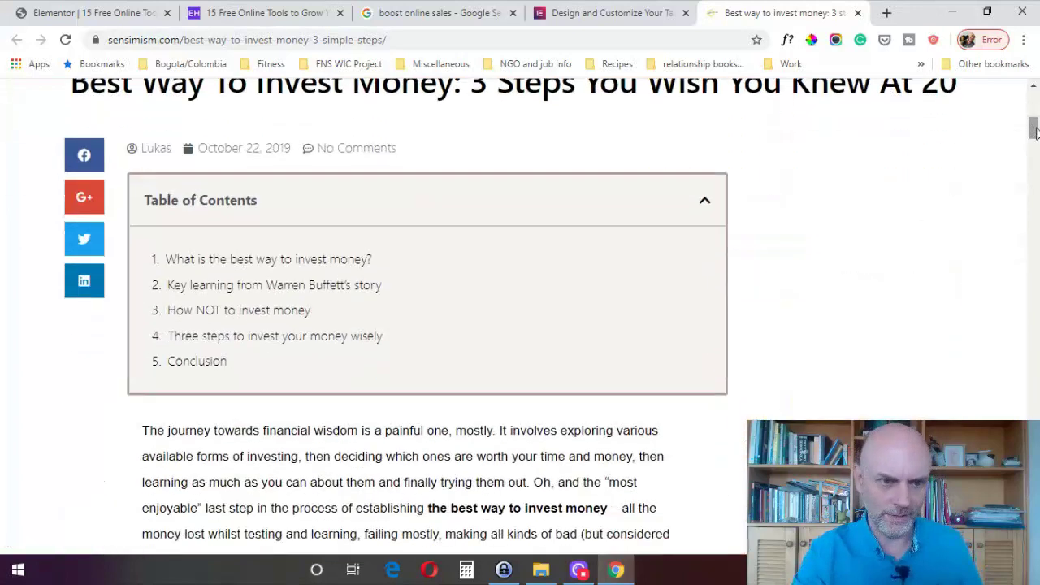
pyautogui.click(243, 319)
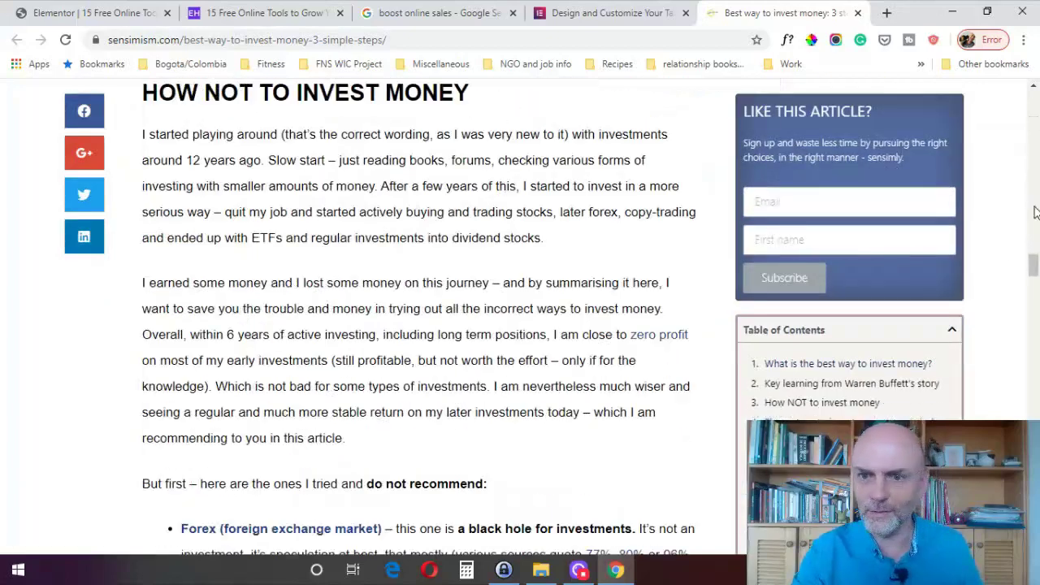
pyautogui.moveTo(1032, 264); pyautogui.dragTo(1028, 205)
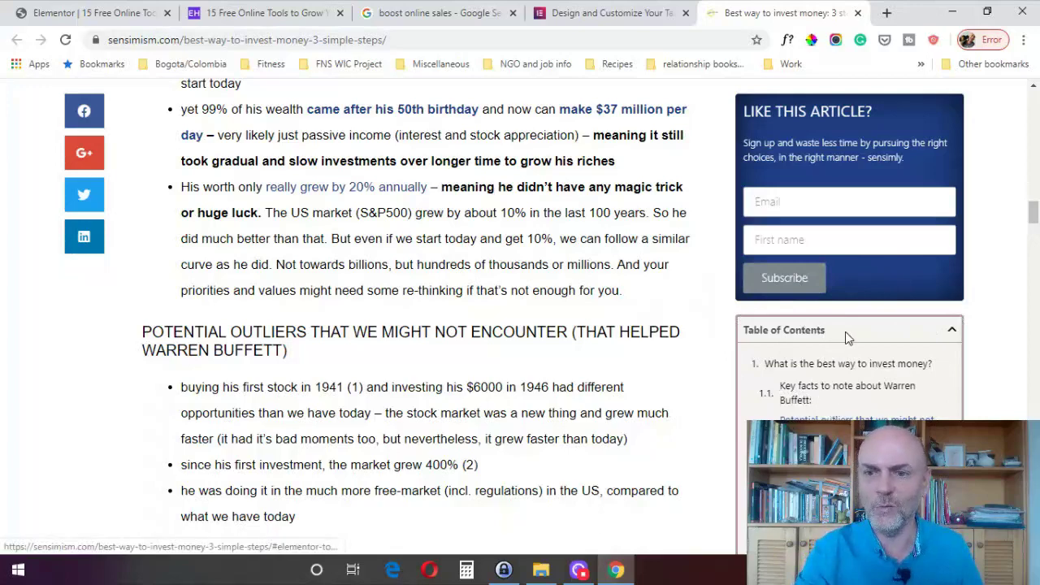
pyautogui.moveTo(1031, 215)
pyautogui.mouseDown()
pyautogui.moveTo(1032, 140)
pyautogui.moveTo(1034, 213)
pyautogui.mouseUp()
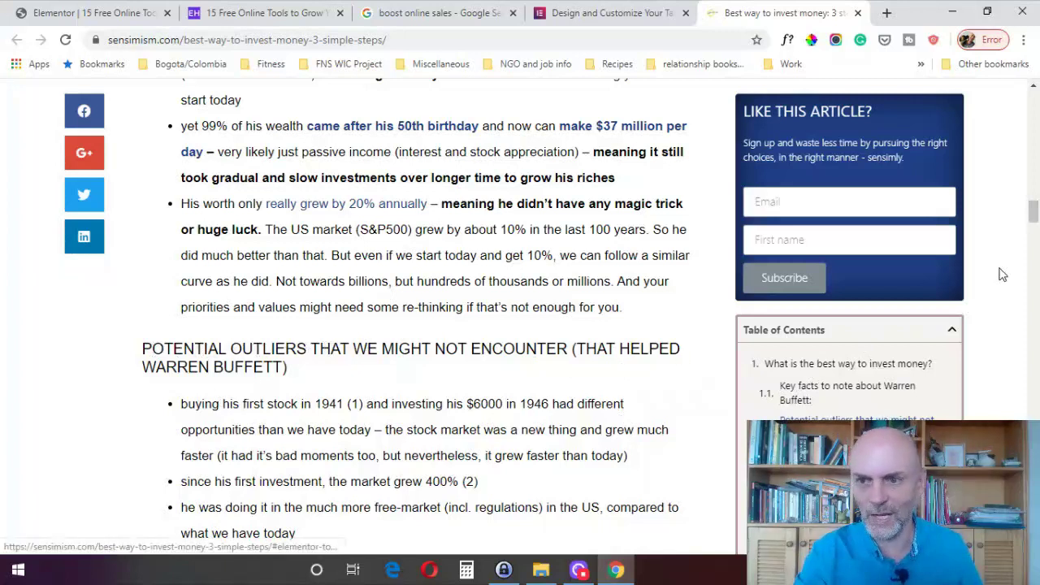
pyautogui.moveTo(1034, 218); pyautogui.dragTo(1033, 242)
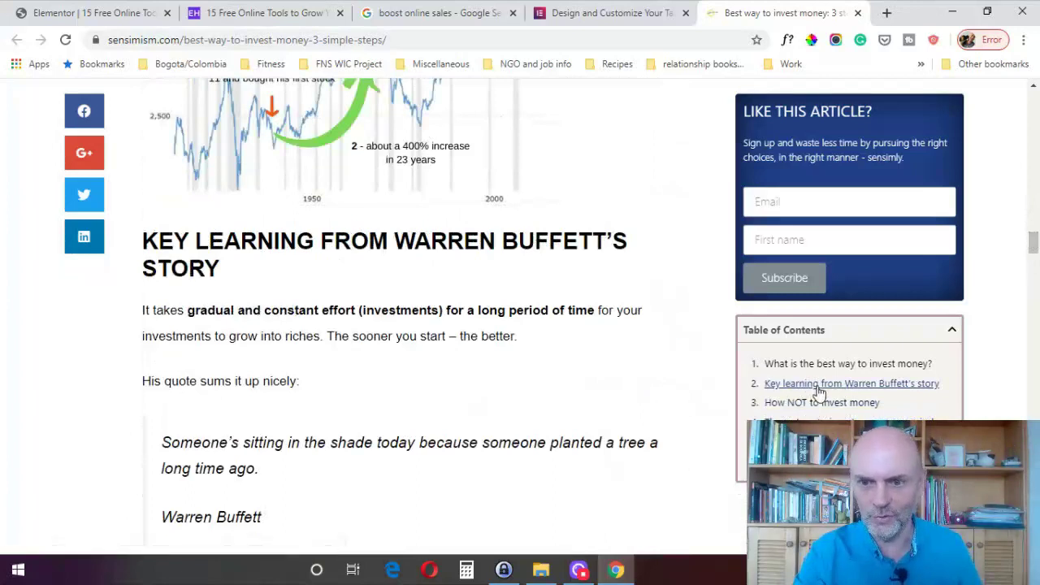
pyautogui.moveTo(1034, 253); pyautogui.dragTo(1034, 276)
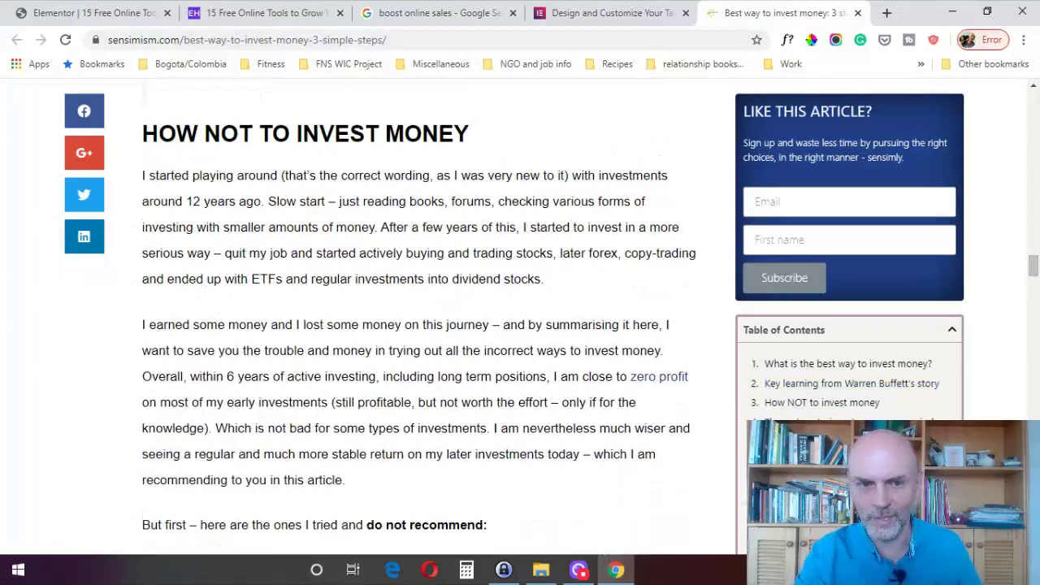
pyautogui.moveTo(1034, 268); pyautogui.dragTo(1034, 284)
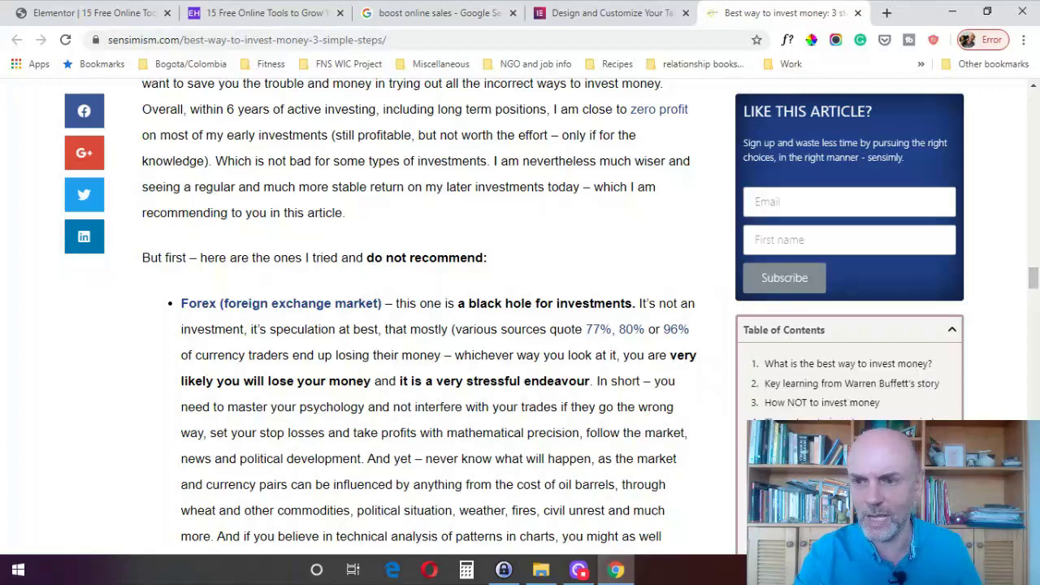
pyautogui.scroll(-4, 1029, 329)
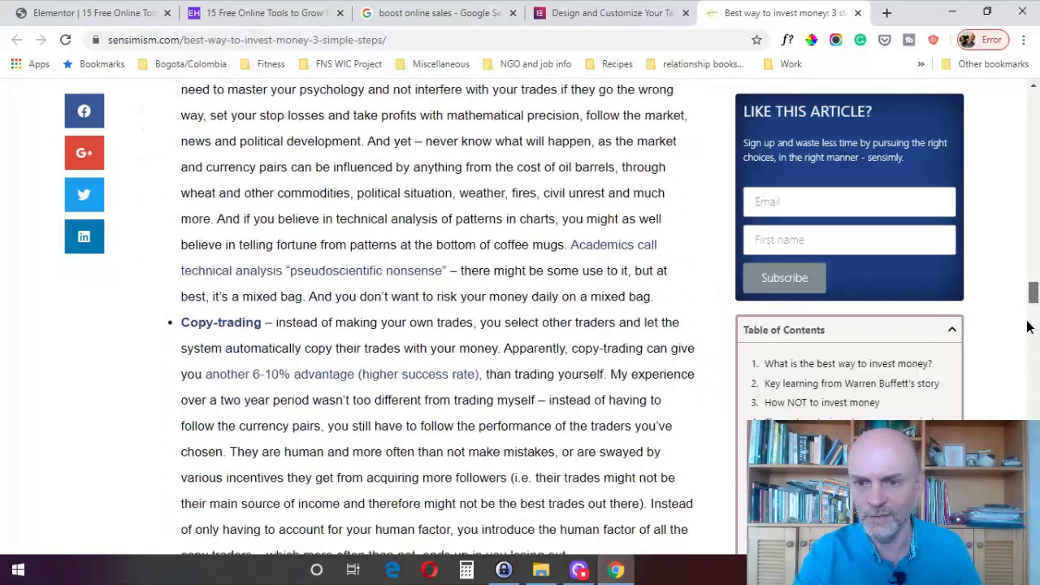
pyautogui.scroll(-5, 1028, 330)
# Scroll down through the sensimism.com investing article and partway back up
pyautogui.moveTo(1028, 333); pyautogui.dragTo(1031, 367)
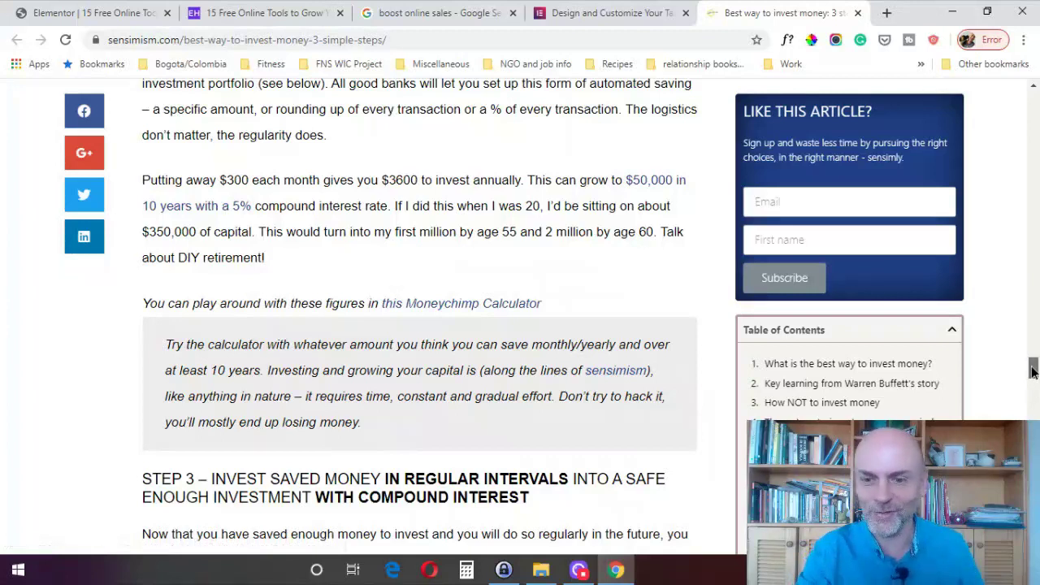
pyautogui.moveTo(1033, 371); pyautogui.dragTo(1030, 391)
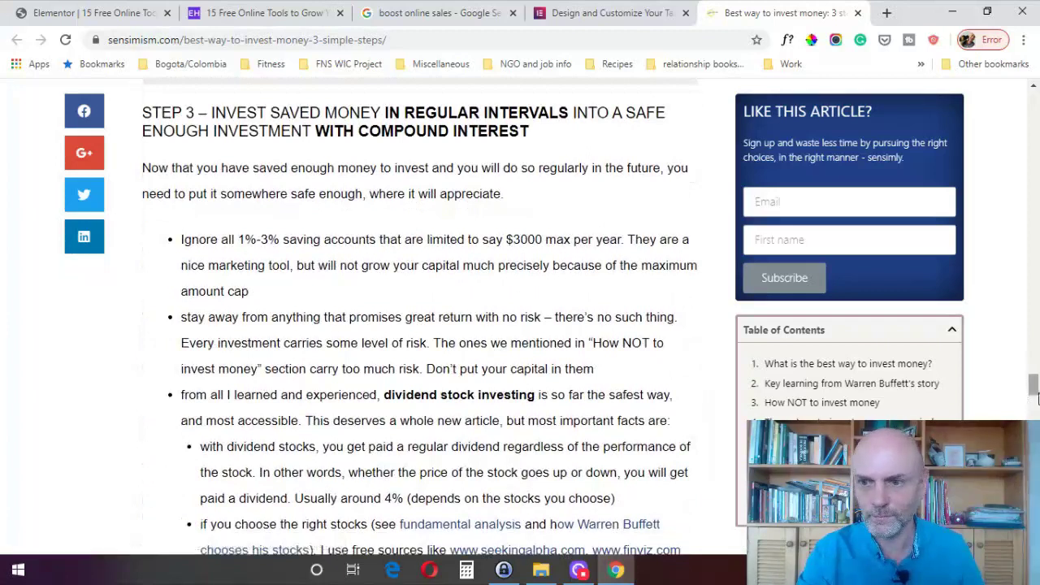
pyautogui.scroll(-9, 1028, 394)
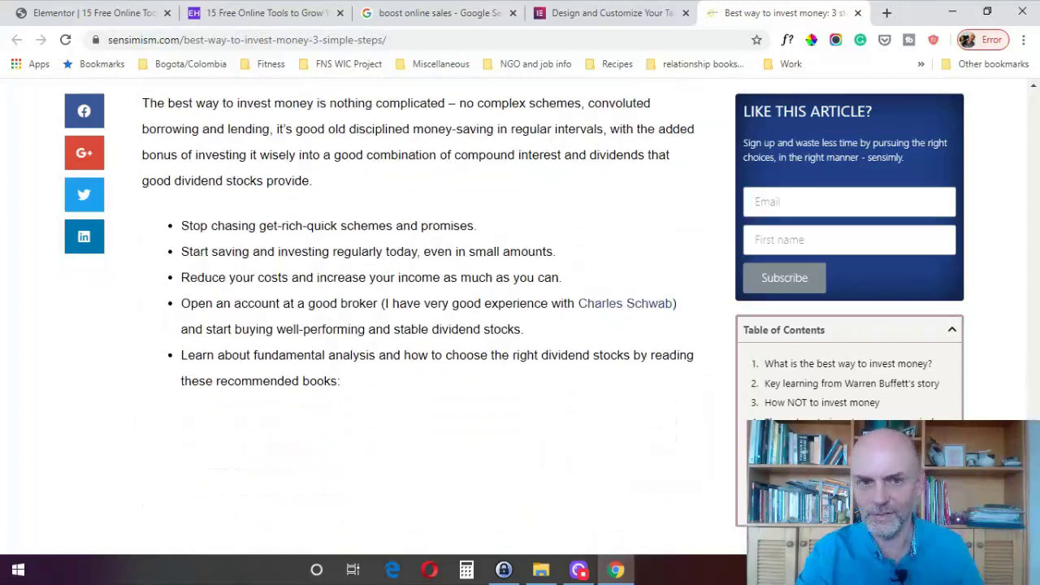
pyautogui.scroll(-4, 423, 317)
pyautogui.scroll(-3, 422, 317)
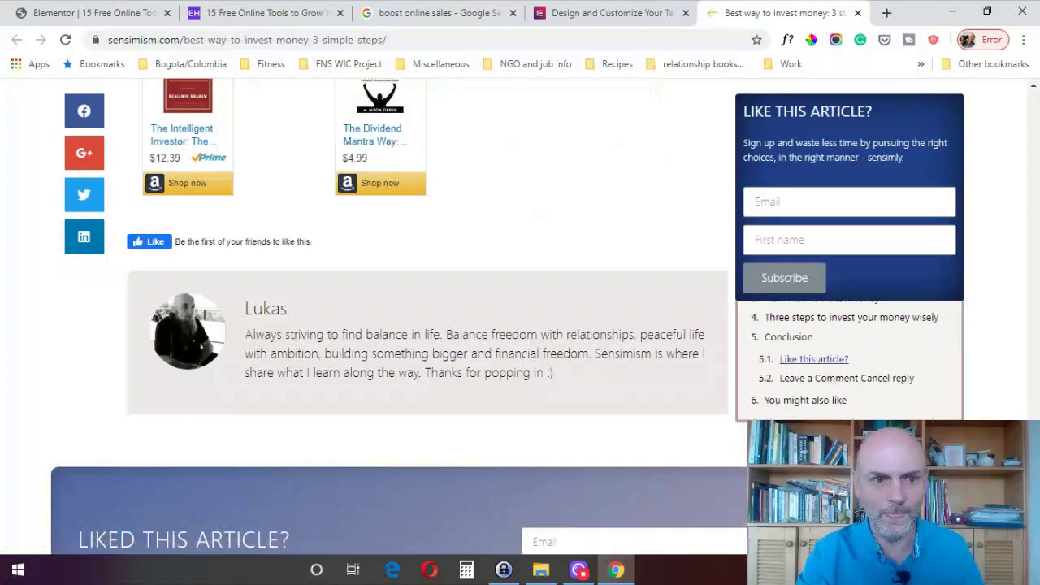
pyautogui.scroll(10, 422, 317)
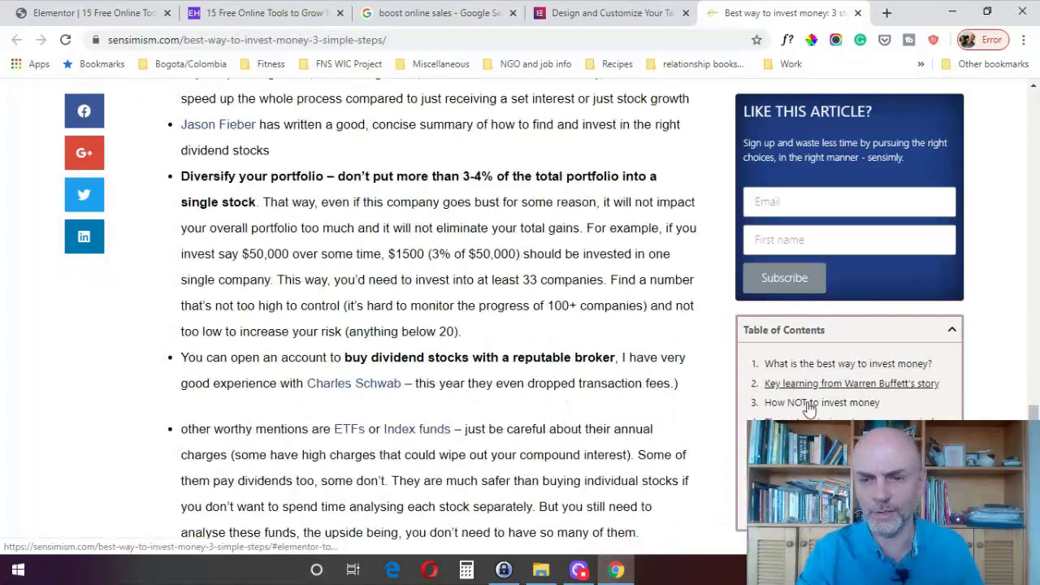
# Use the sidebar TOC to visit 'What is the best way to invest money?', 'Key learning from Warren Buffett's story', then 'How NOT to invest money'
pyautogui.click(833, 364)
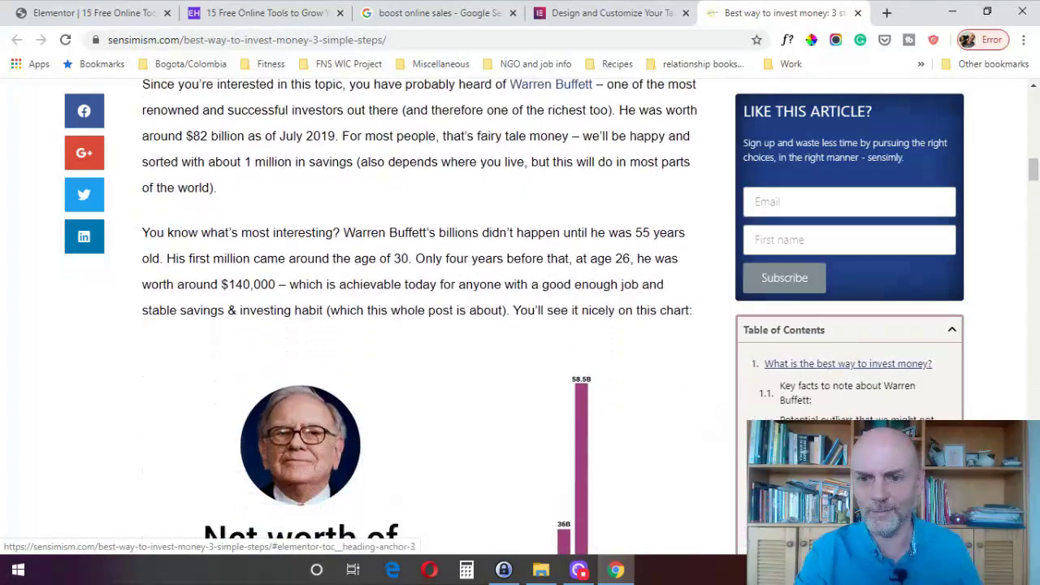
pyautogui.click(812, 492)
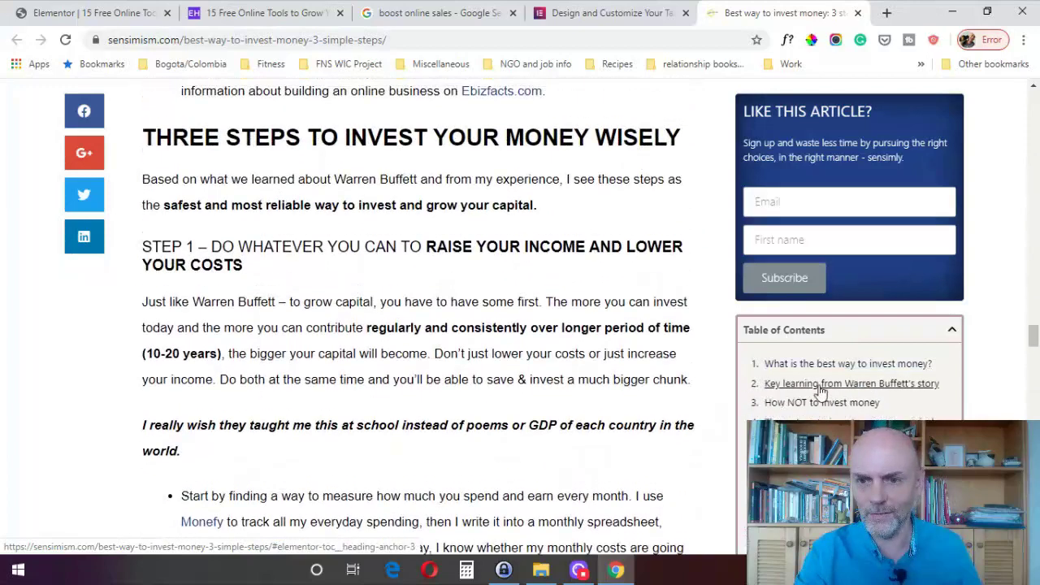
pyautogui.click(817, 383)
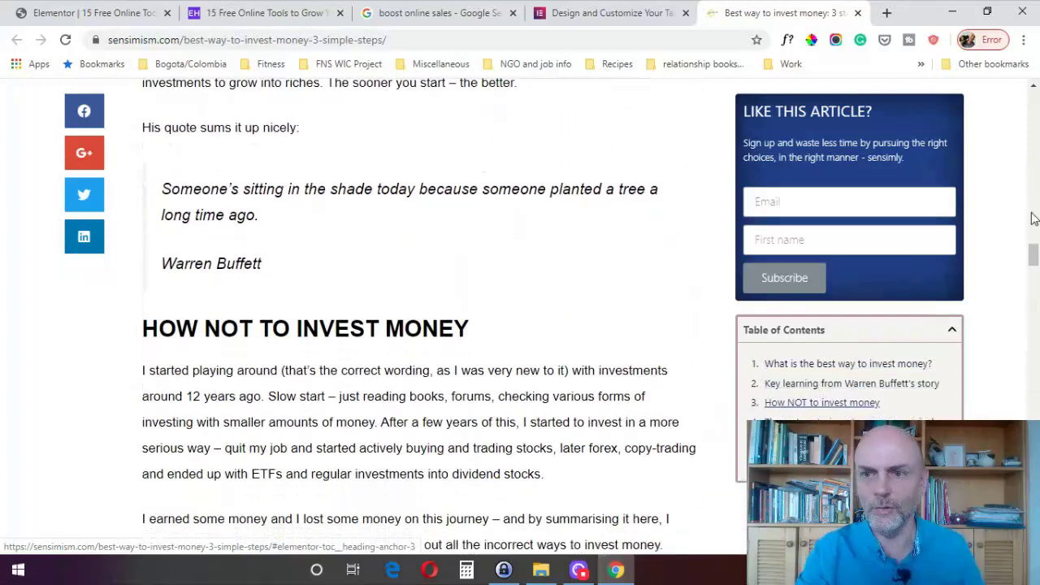
# Open the '15 Free Online Tools' article, scroll it up, then return to the investing article
pyautogui.click(278, 13)
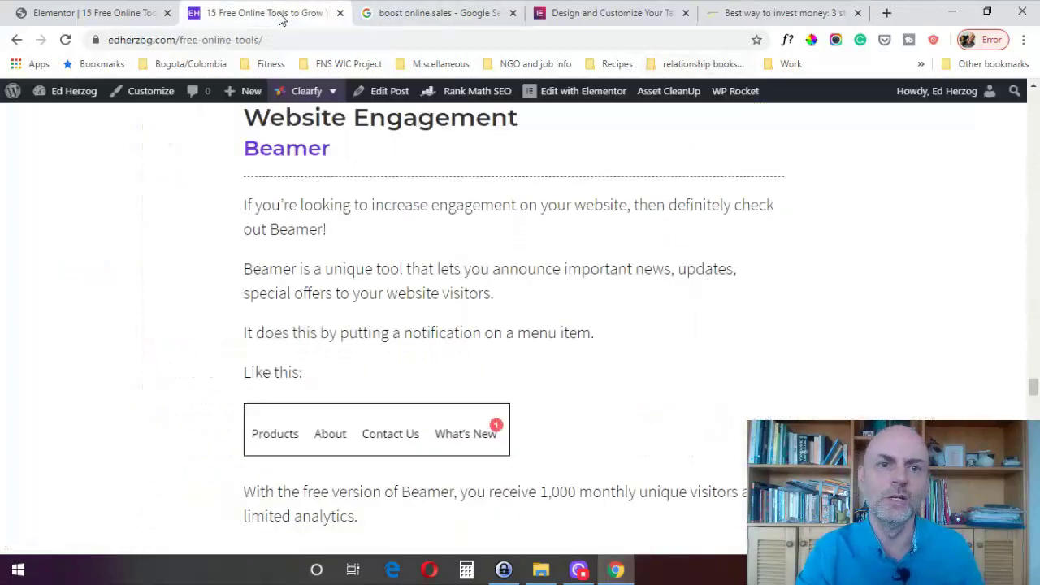
pyautogui.moveTo(1032, 388); pyautogui.dragTo(1025, 162)
pyautogui.click(768, 11)
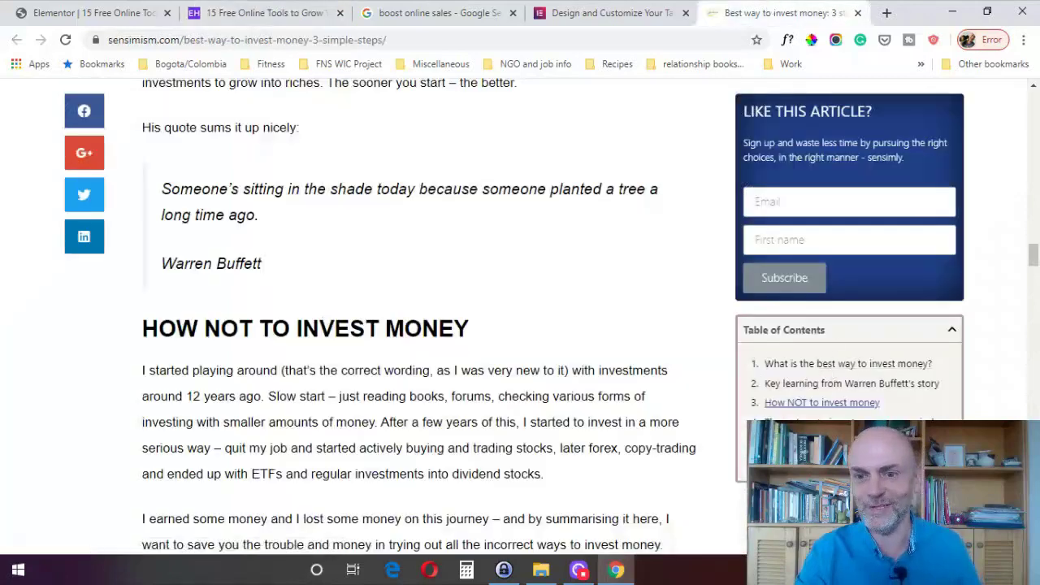
pyautogui.click(803, 368)
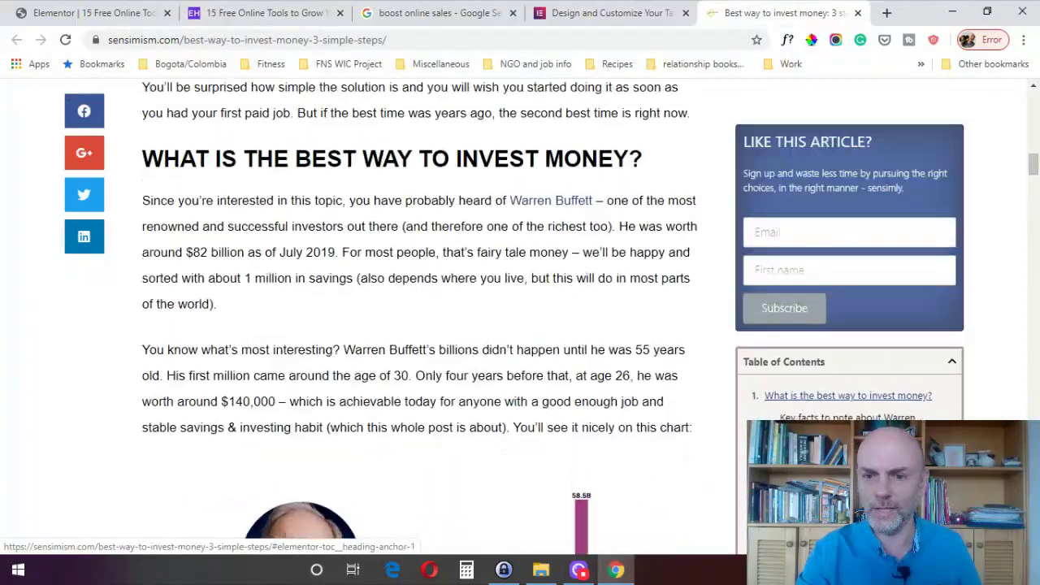
pyautogui.click(821, 437)
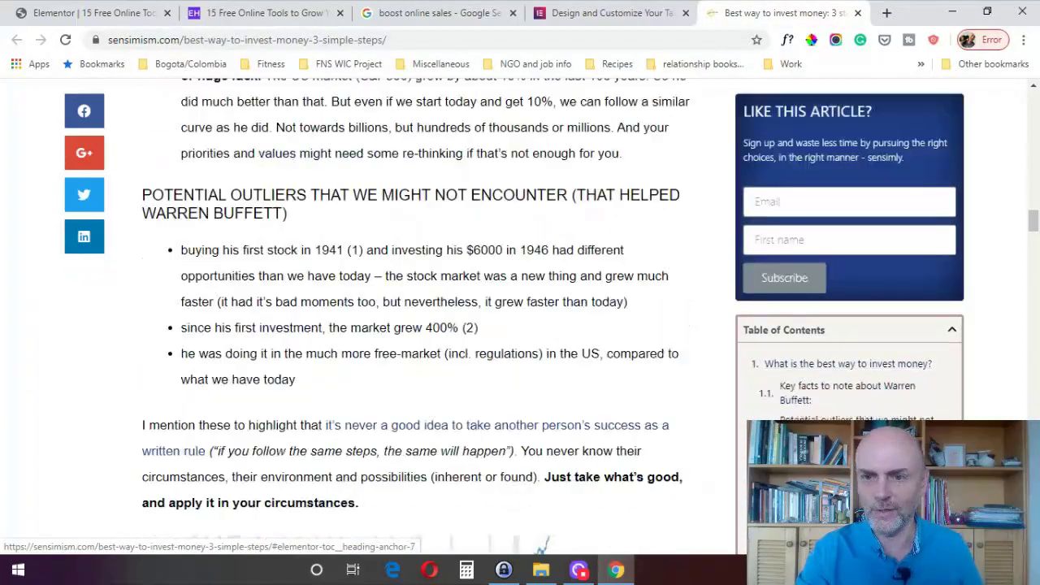
pyautogui.click(827, 389)
pyautogui.moveTo(1036, 264); pyautogui.dragTo(1014, 139)
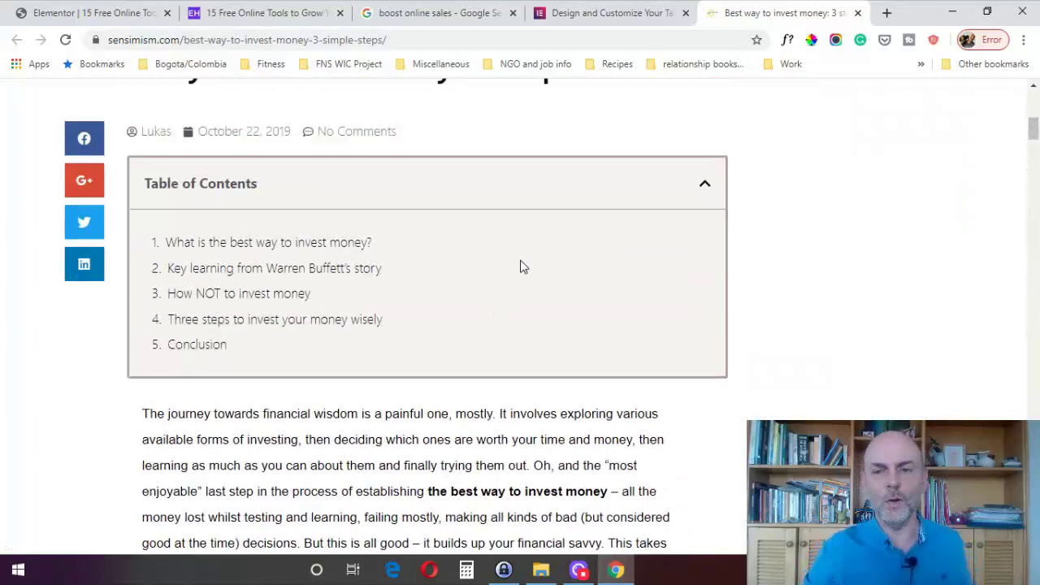